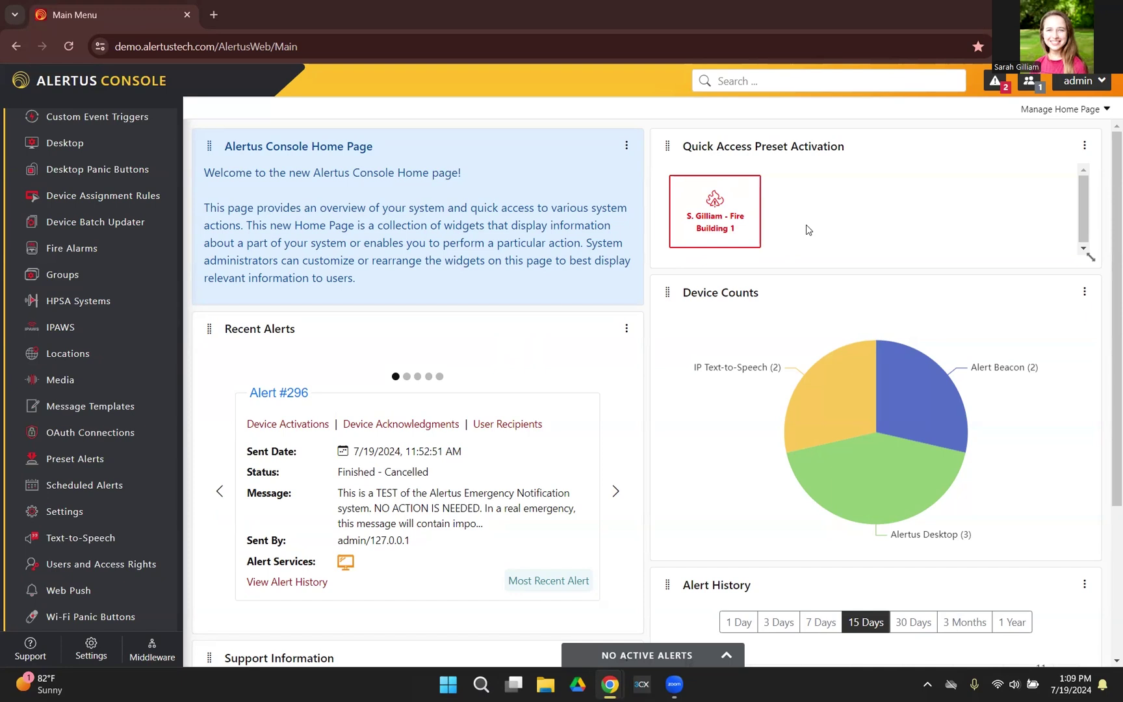
- Collapse and re-expand the Configure System sidebar section to show its sub-pages
scroll(93, 316, "up", 3)
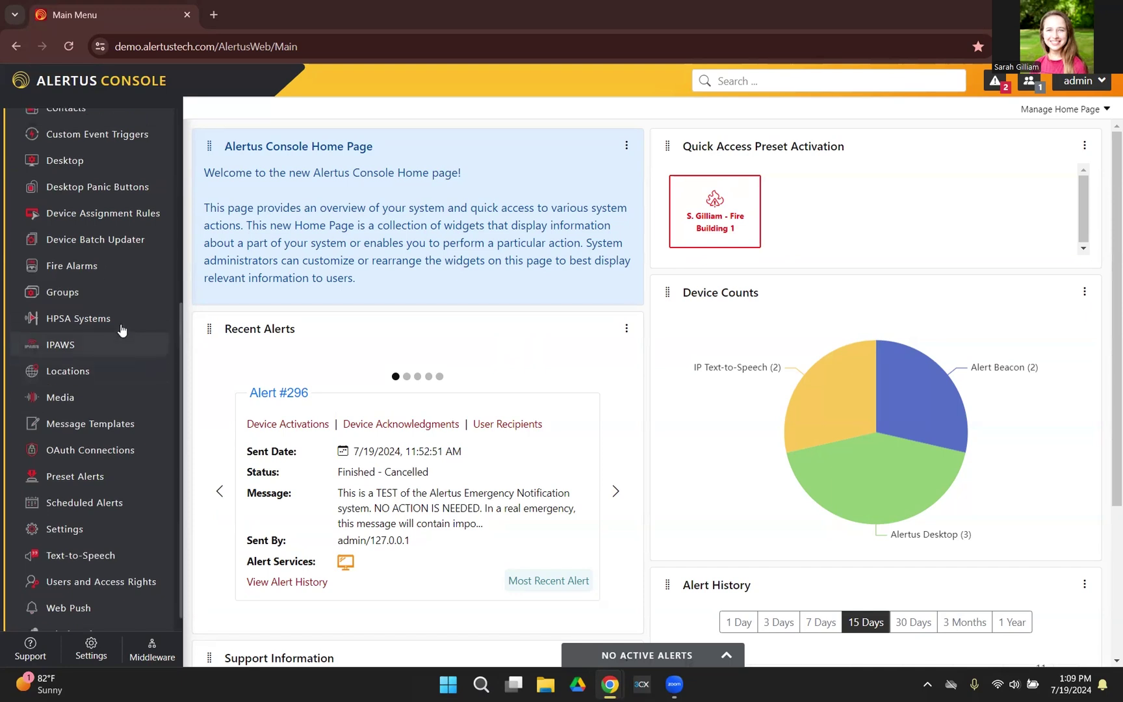
scroll(127, 281, "up", 3)
left_click(115, 300)
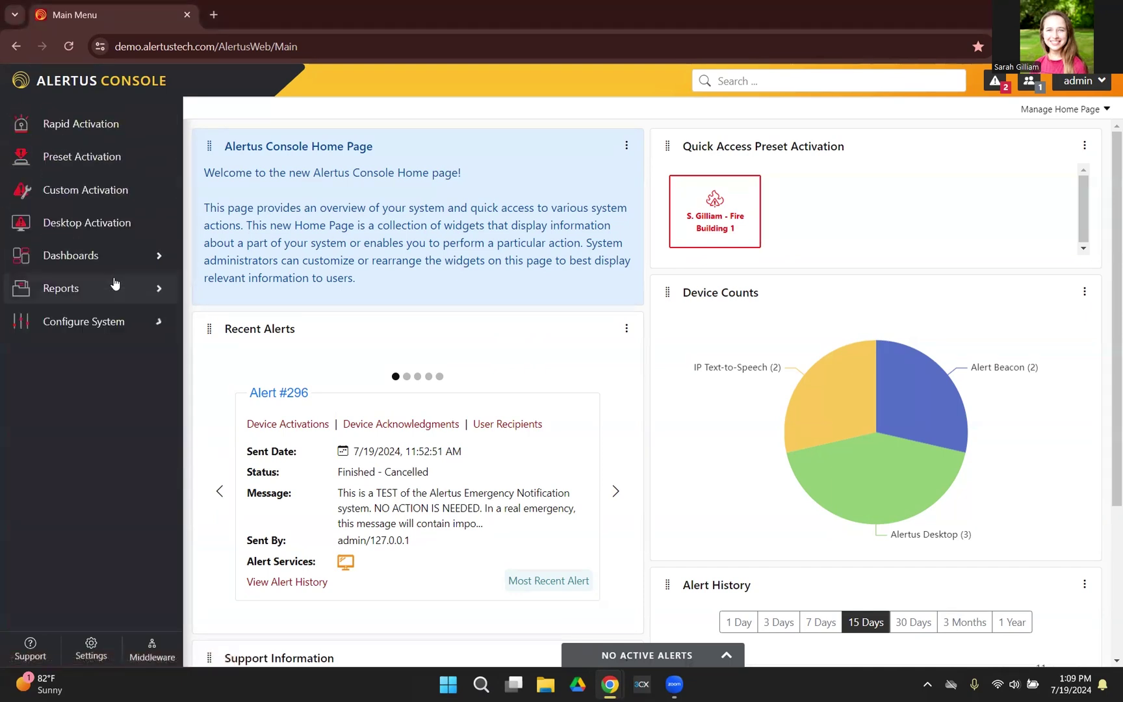
left_click(112, 331)
scroll(122, 423, "down", 5)
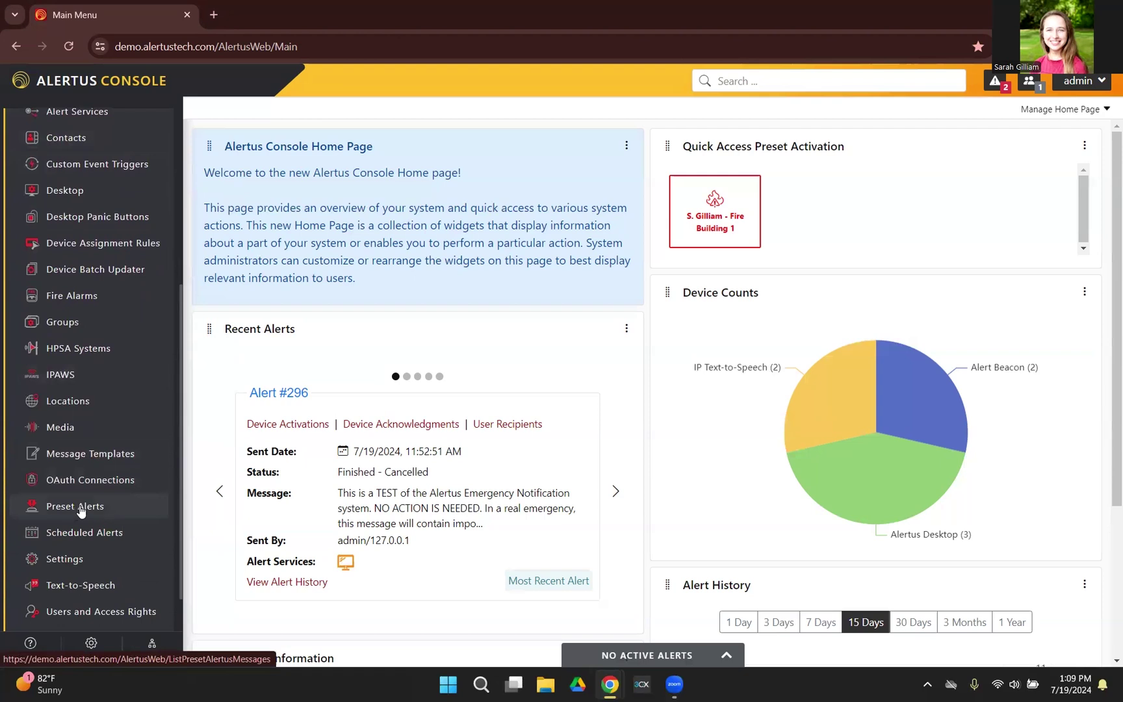
scroll(96, 515, "up", 4)
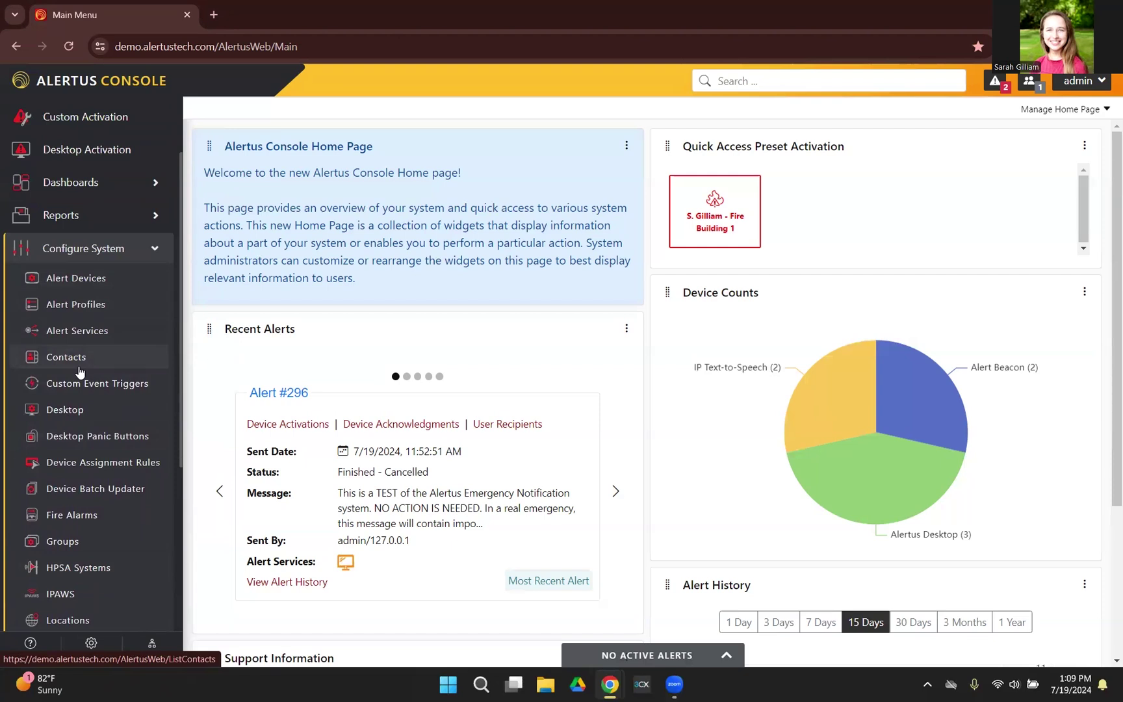
scroll(79, 371, "down", 5)
scroll(84, 449, "up", 3)
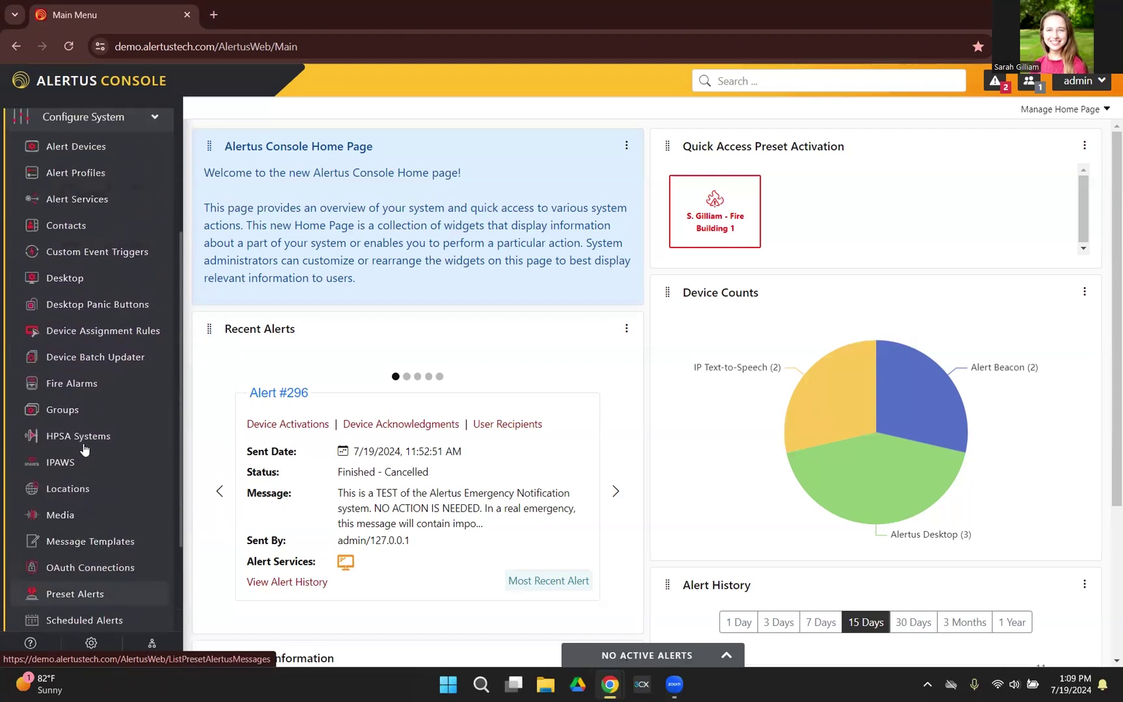
scroll(84, 448, "up", 4)
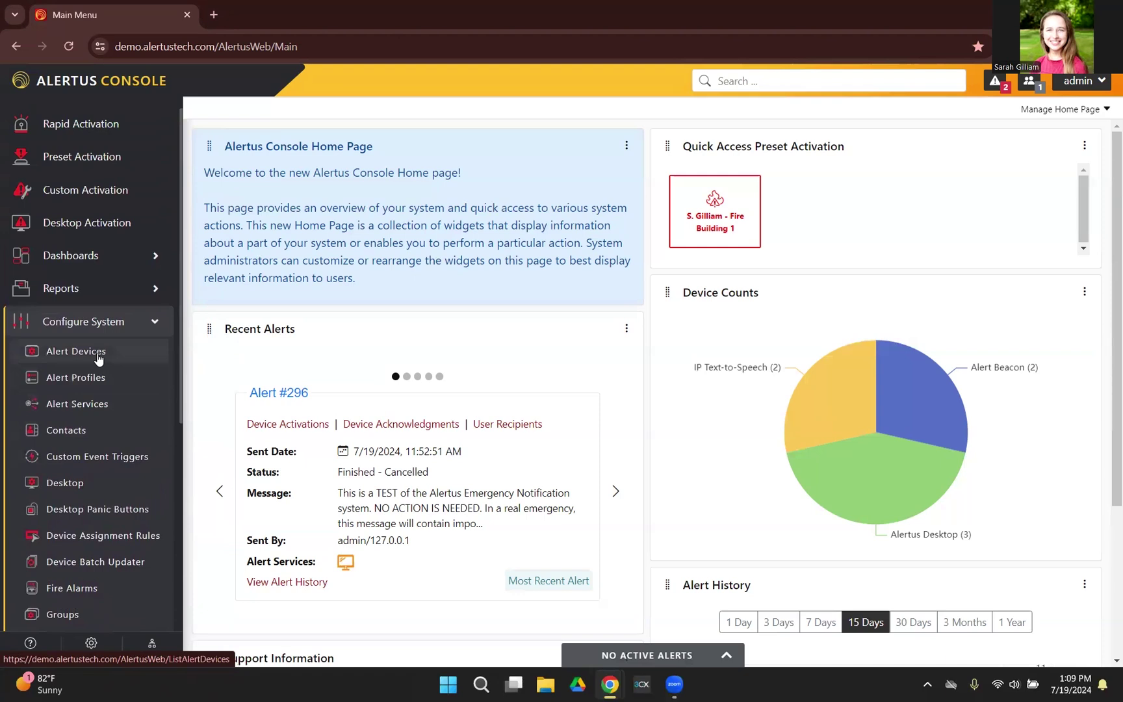
- Open Alert Devices and scroll to the table of seven configured devices
left_click(99, 357)
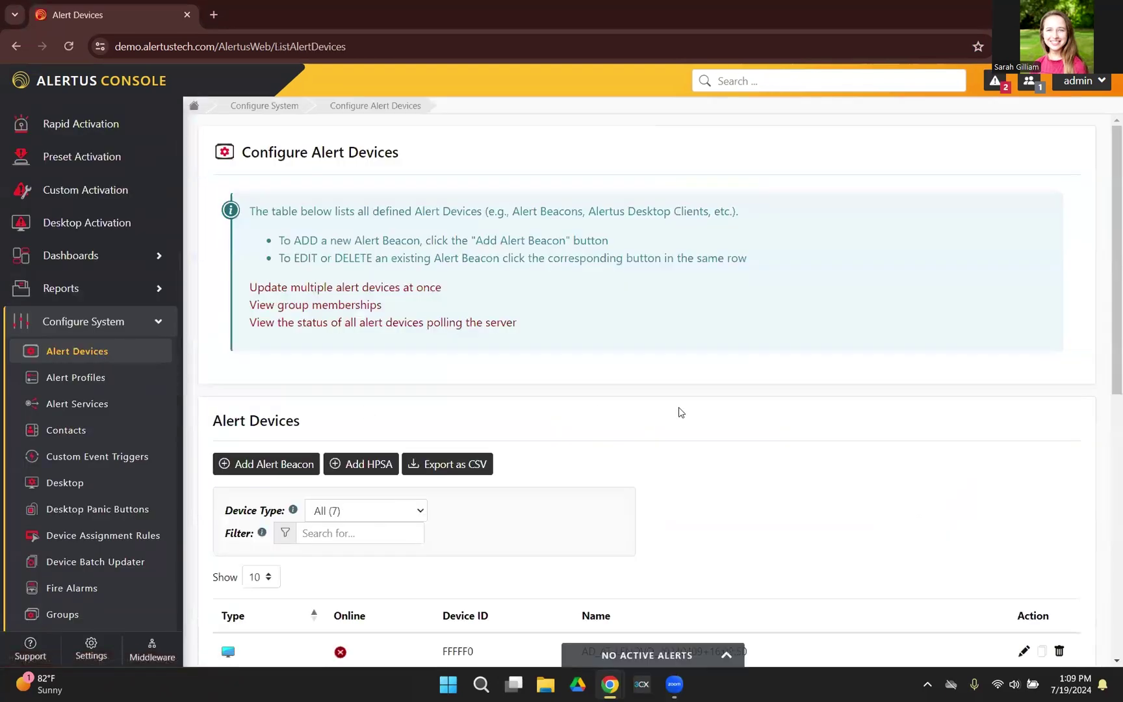
scroll(678, 413, "down", 5)
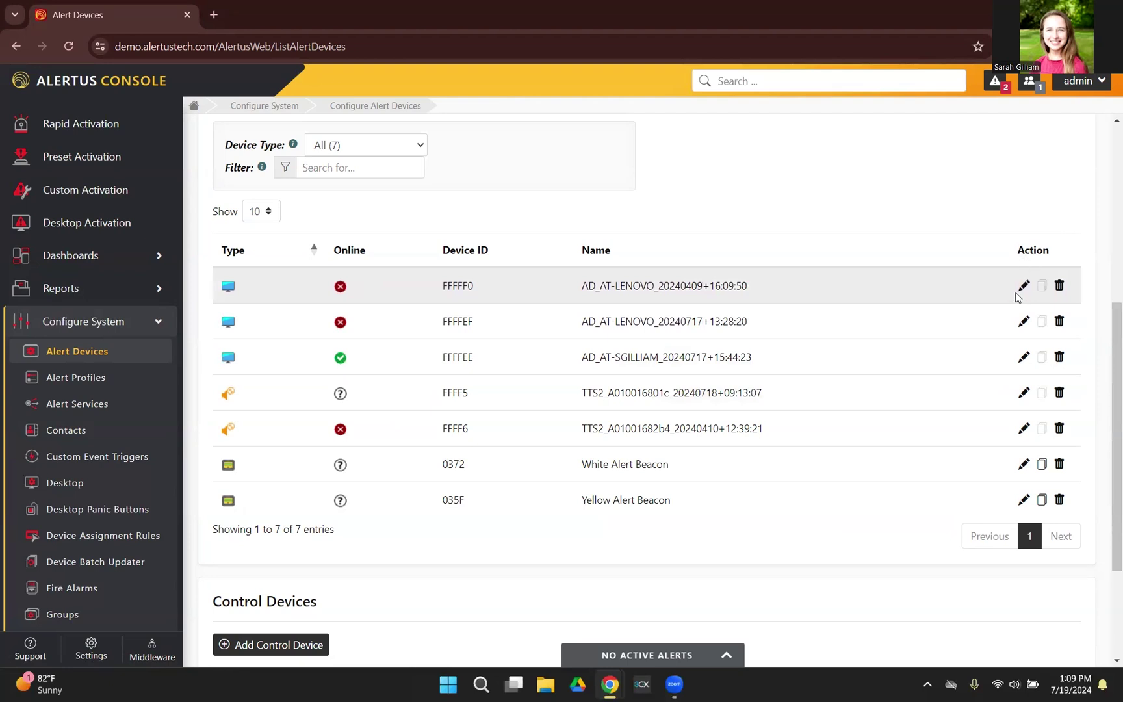
left_click(1024, 287)
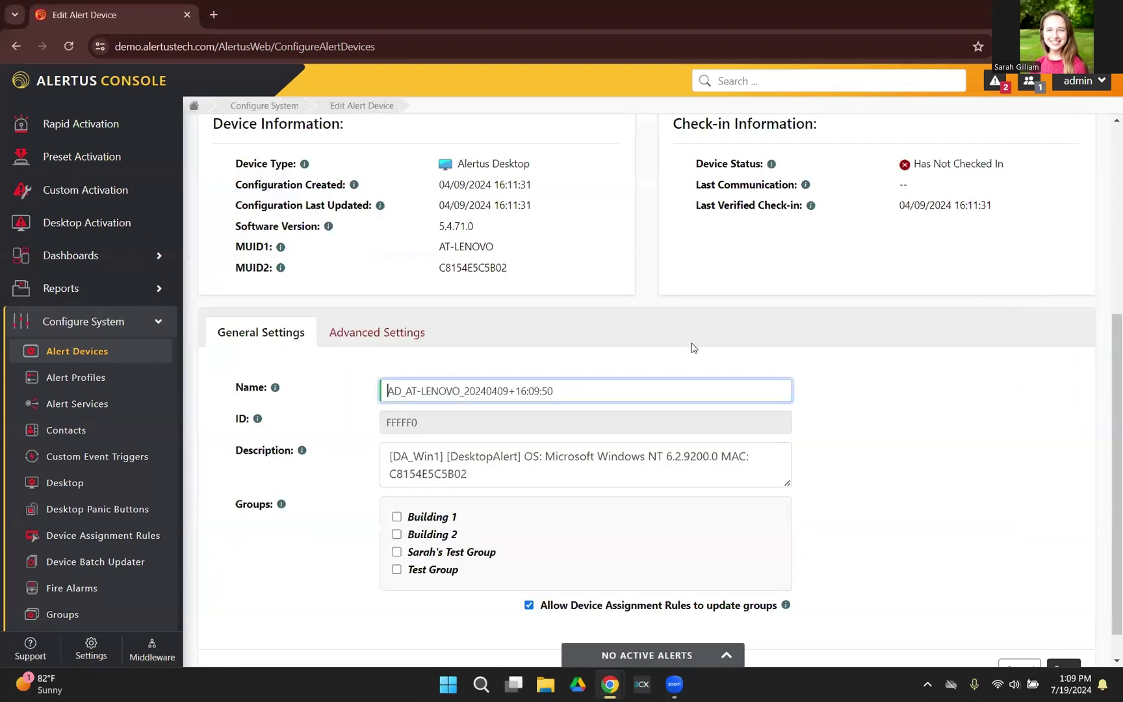
scroll(650, 371, "down", 1)
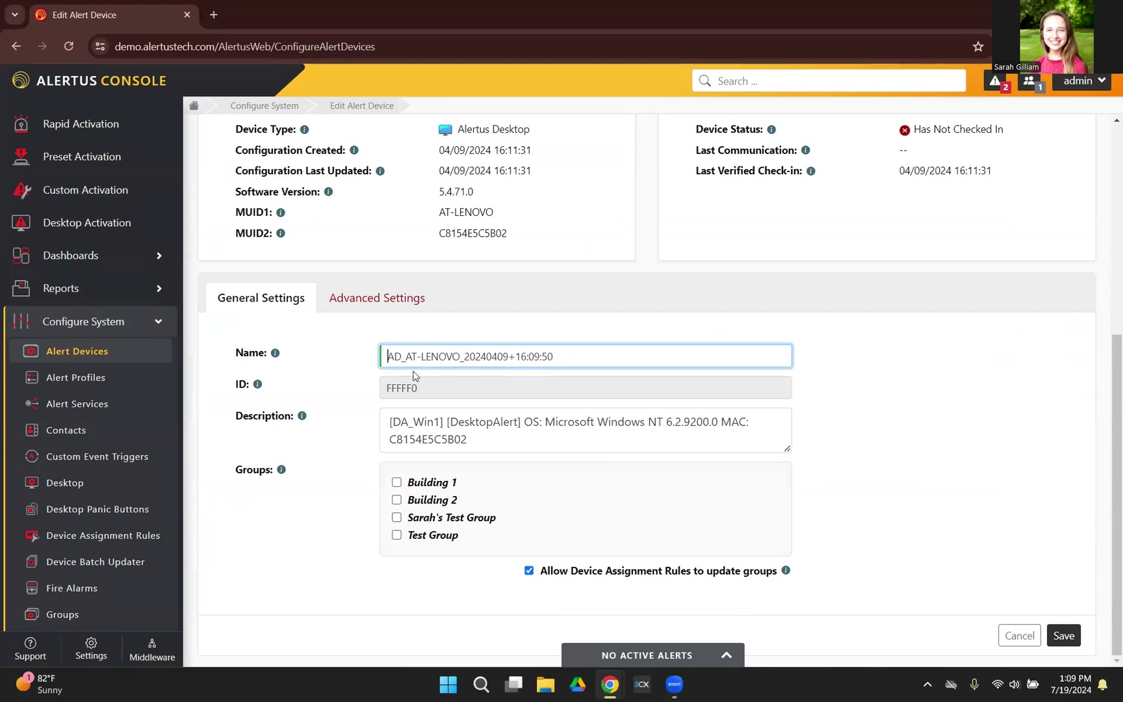
left_click(377, 301)
scroll(376, 301, "down", 1)
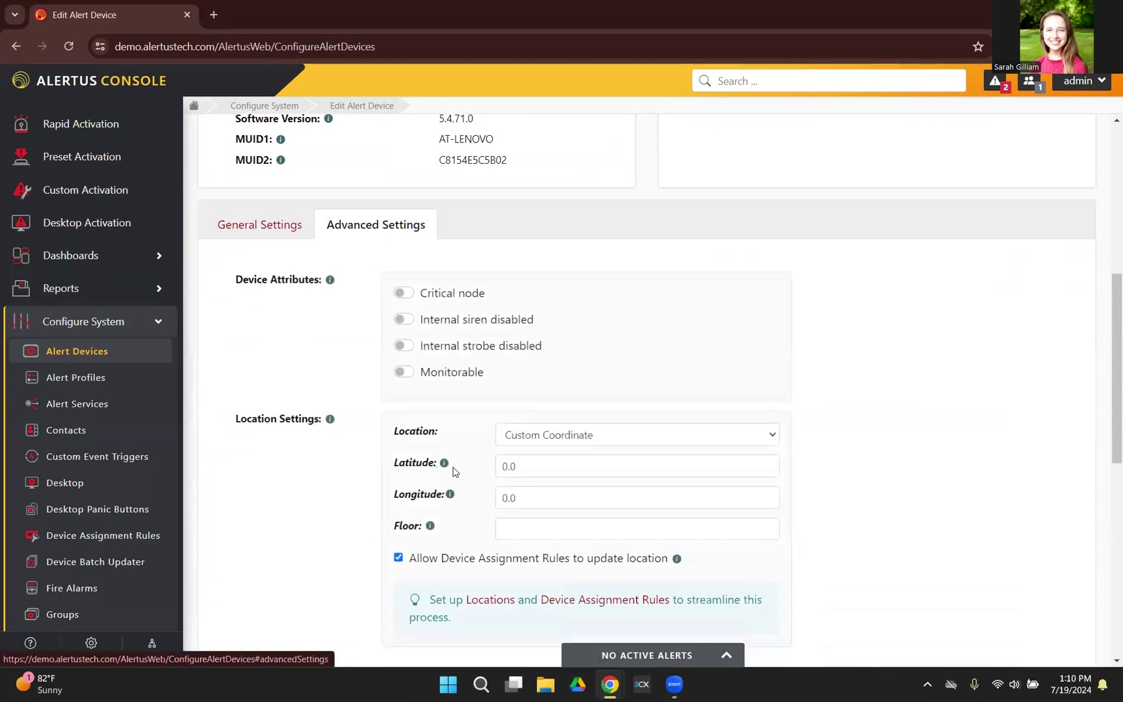
scroll(329, 457, "down", 3)
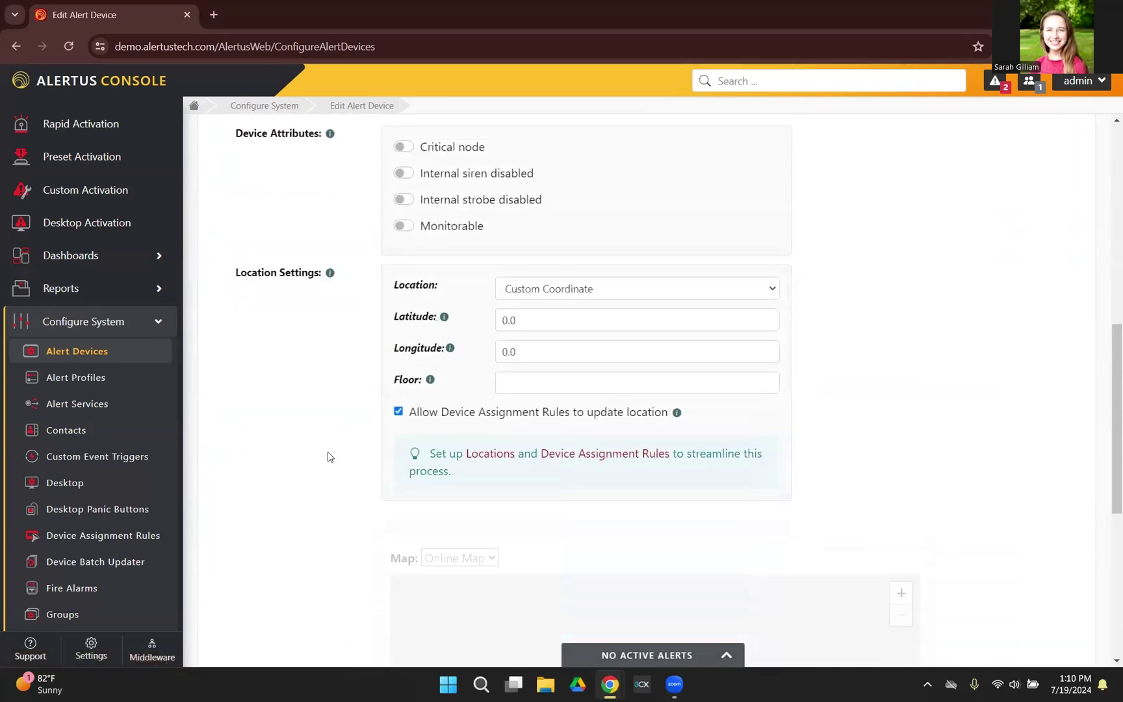
scroll(349, 426, "down", 3)
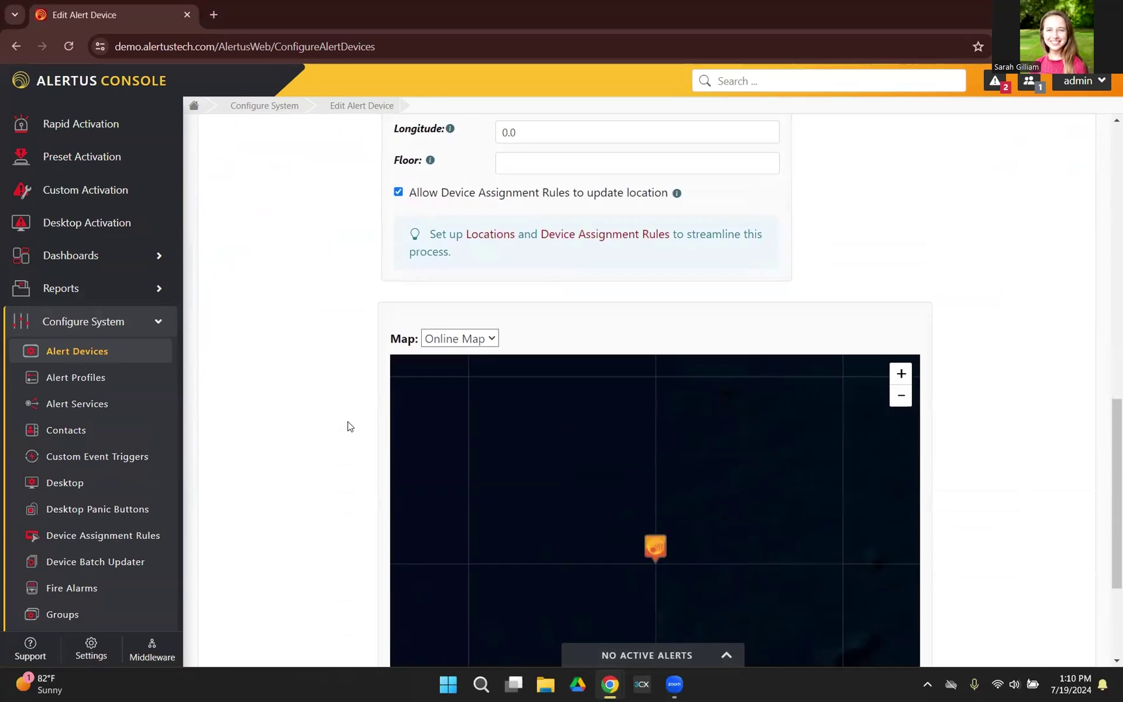
scroll(349, 426, "up", 7)
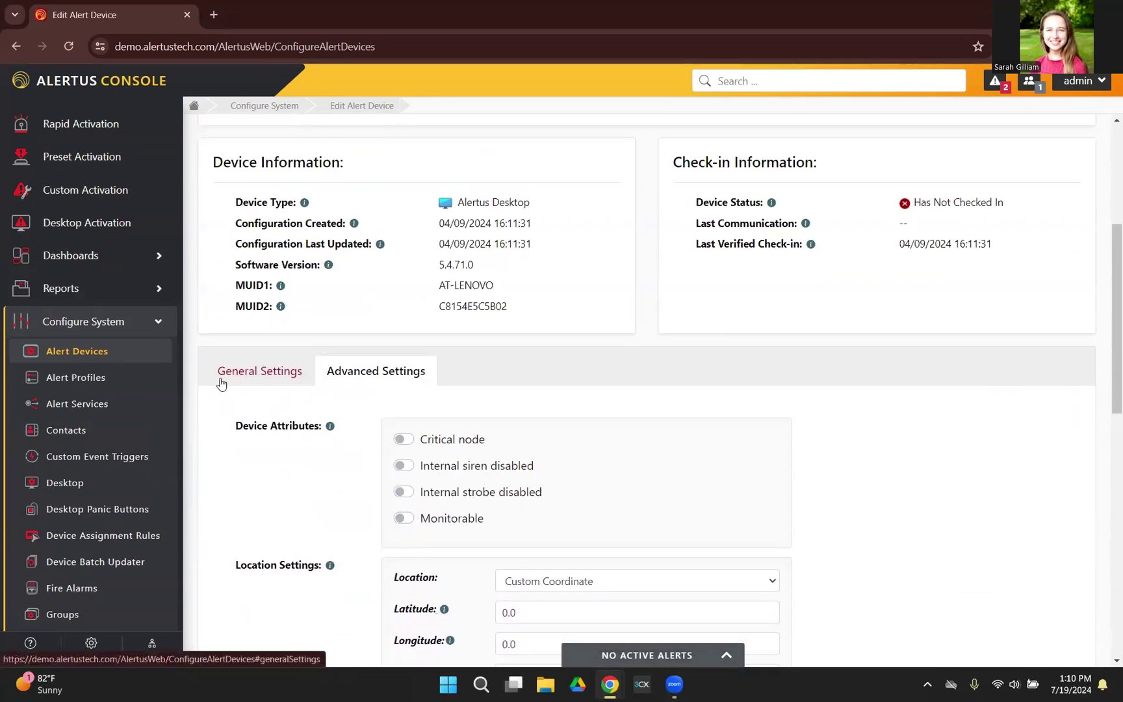
left_click(260, 371)
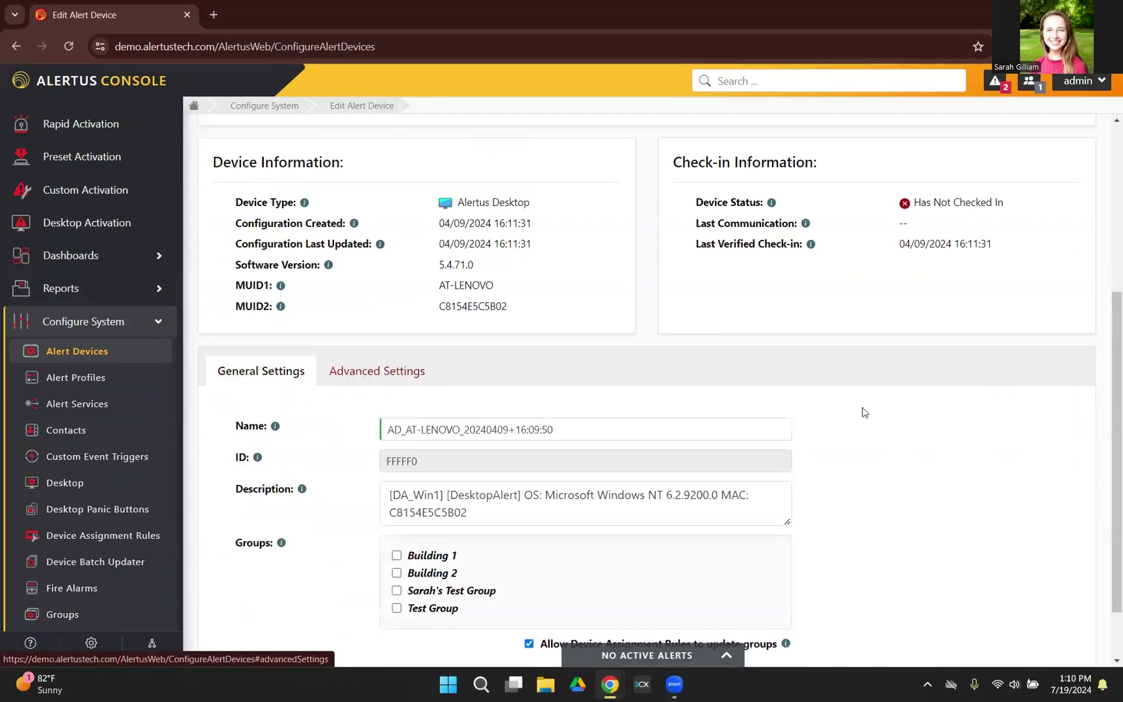
left_click(76, 351)
scroll(777, 413, "down", 4)
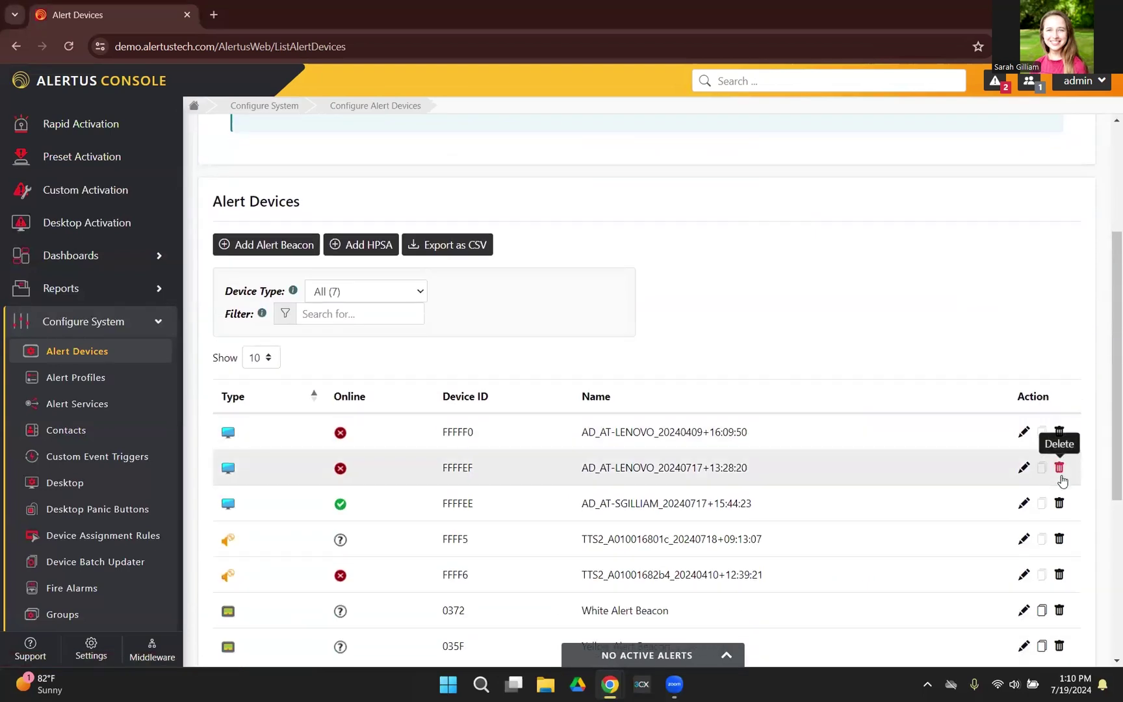
scroll(1066, 500, "down", 1)
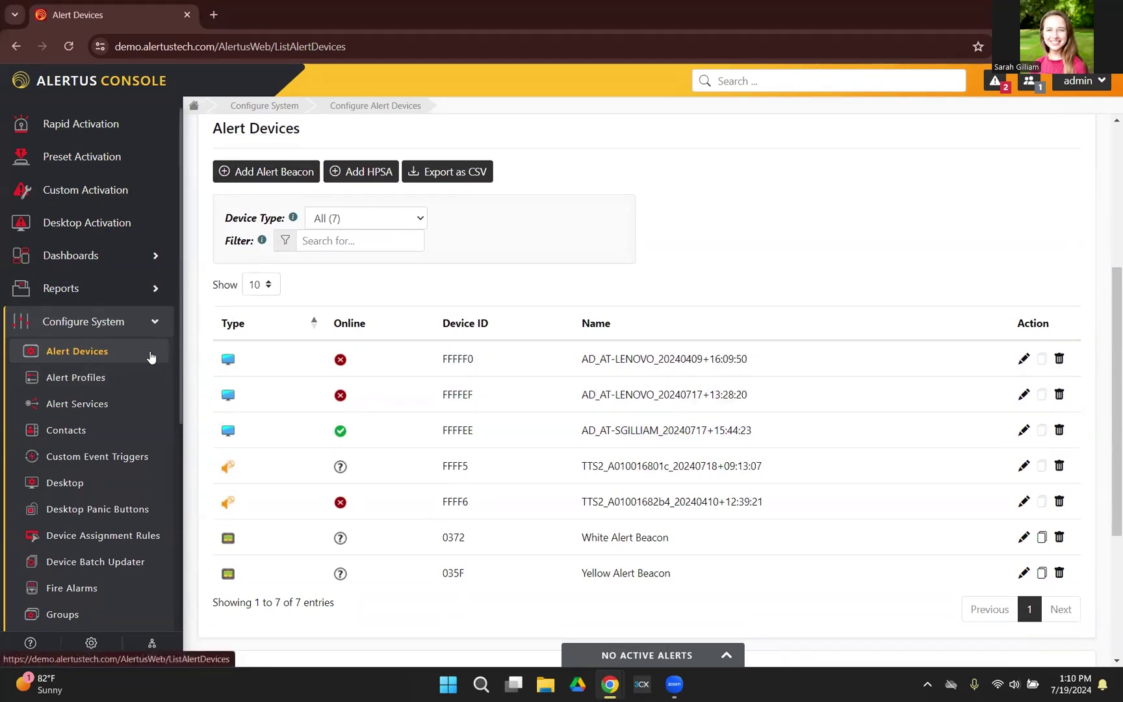
- Open Alert Services to list services such as Alert Beacon and Alertus Desktop - Default
left_click(127, 404)
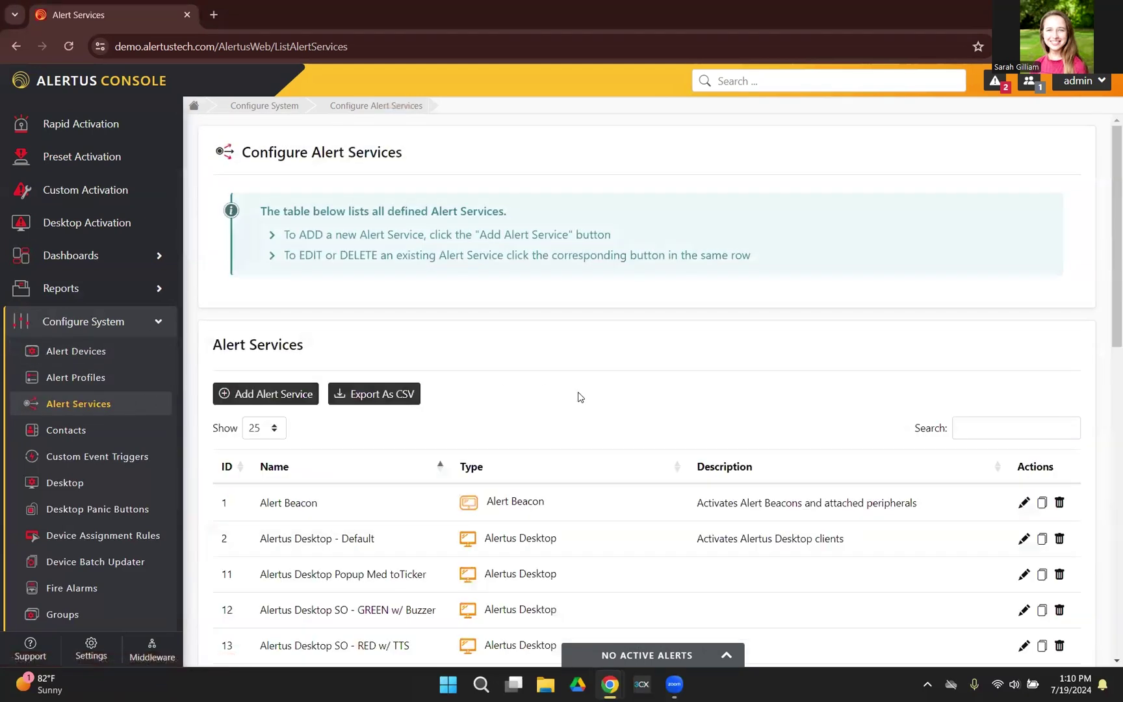
scroll(580, 398, "down", 3)
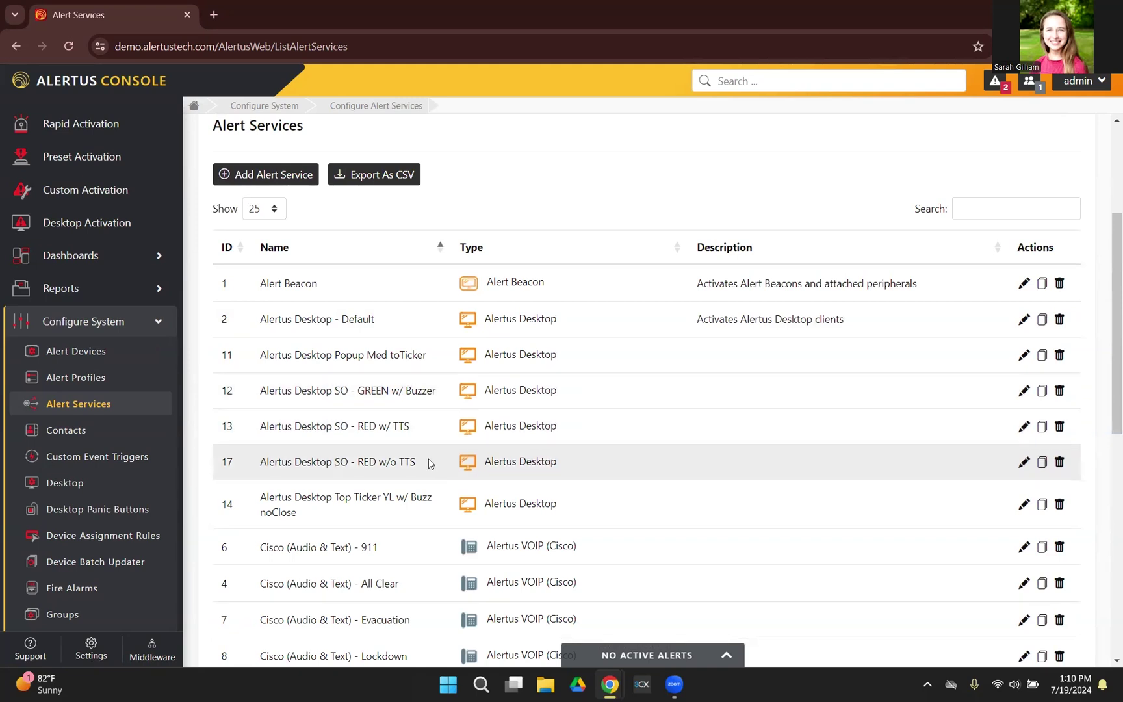
- Review the Alertus Desktop - Default service's edit page, then open a blank Add Alert Service form
left_click(1024, 325)
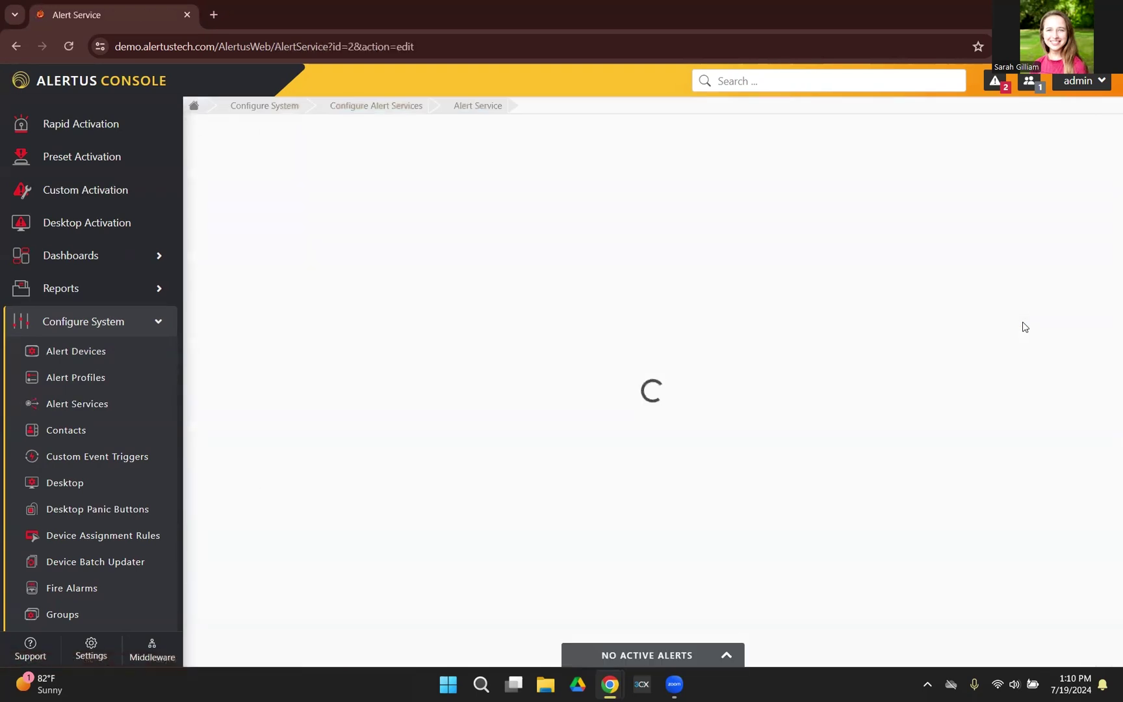
scroll(722, 401, "down", 1)
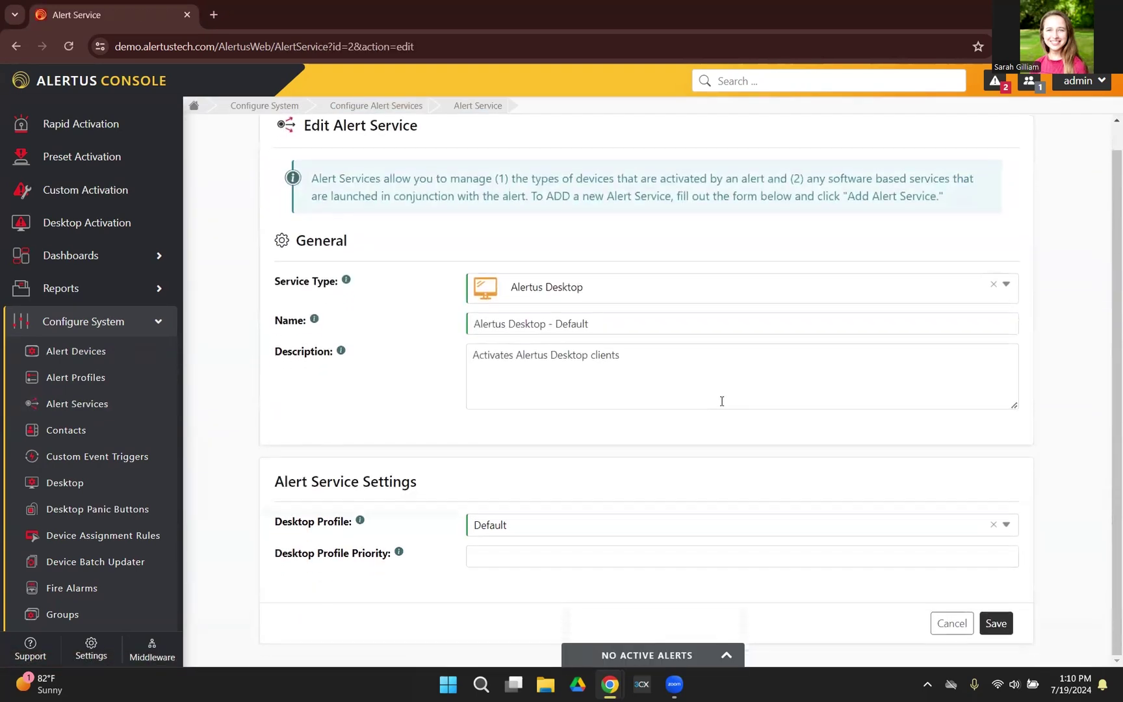
left_click(93, 404)
left_click(274, 398)
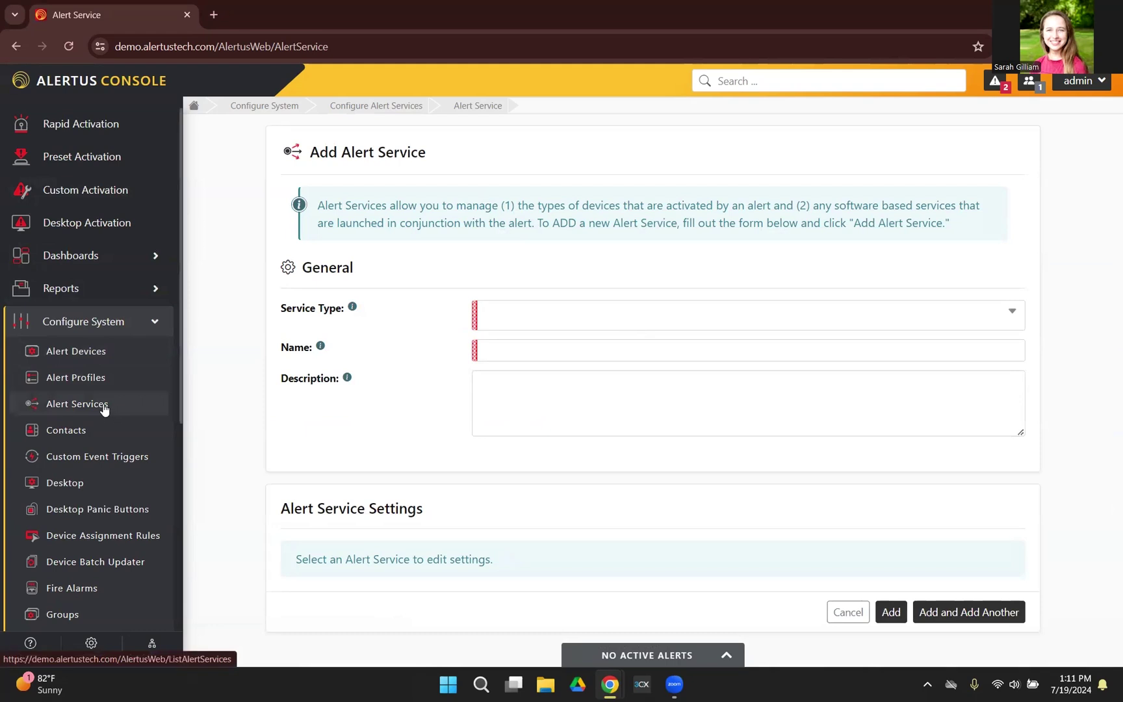
- Open Alert Profiles and scroll through the seven profiles, EMERGENCY to System Test - Silent
left_click(108, 388)
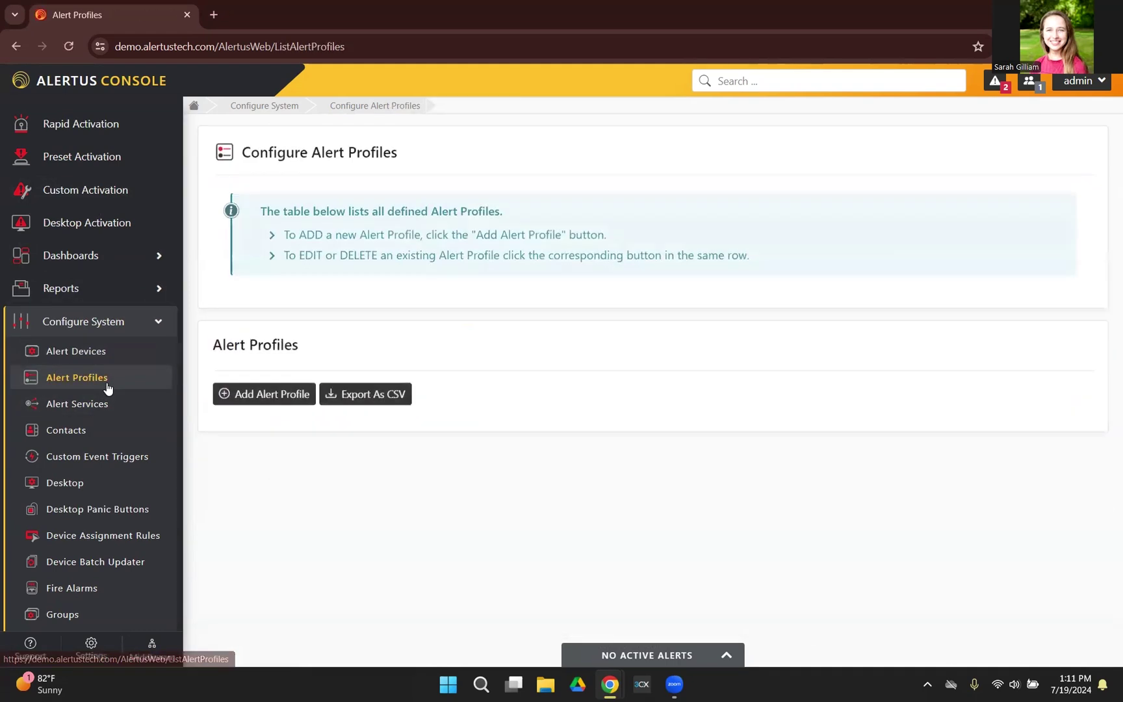
scroll(623, 419, "down", 2)
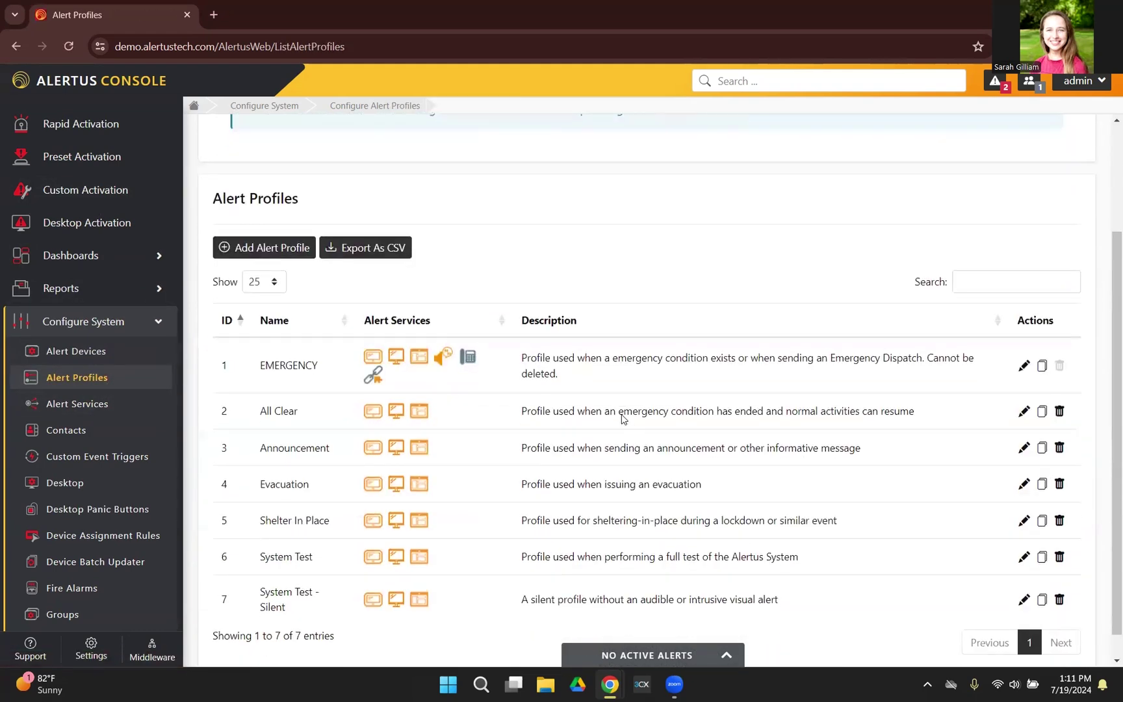
scroll(622, 416, "down", 1)
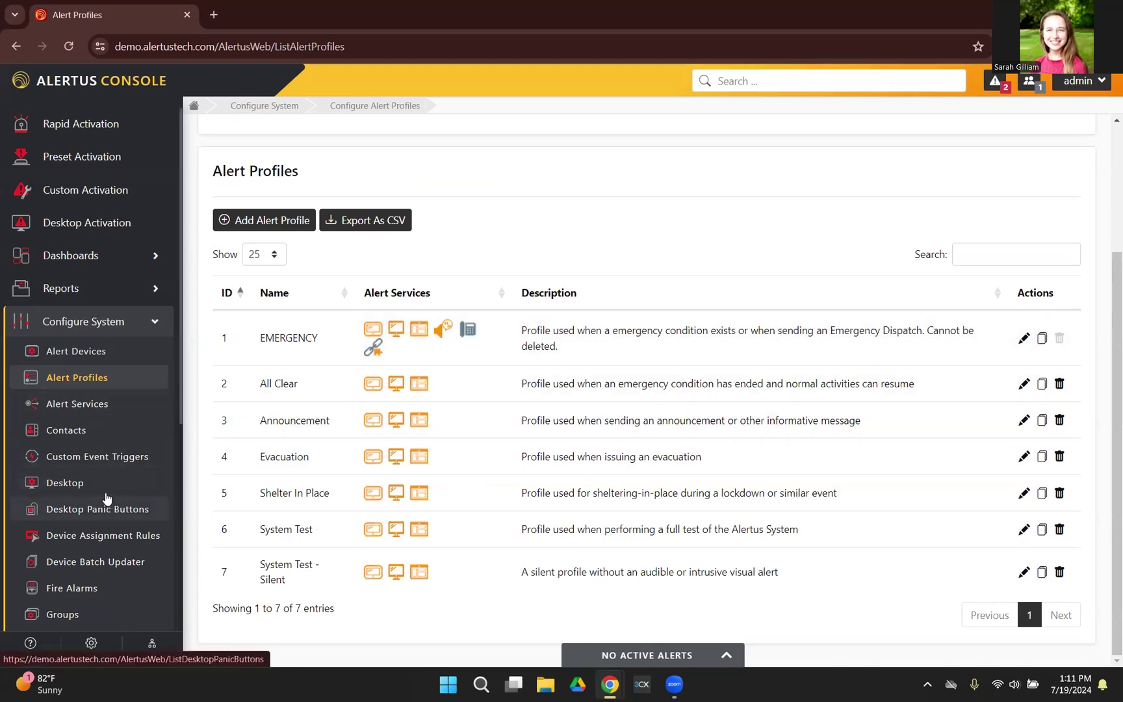
scroll(113, 461, "down", 1)
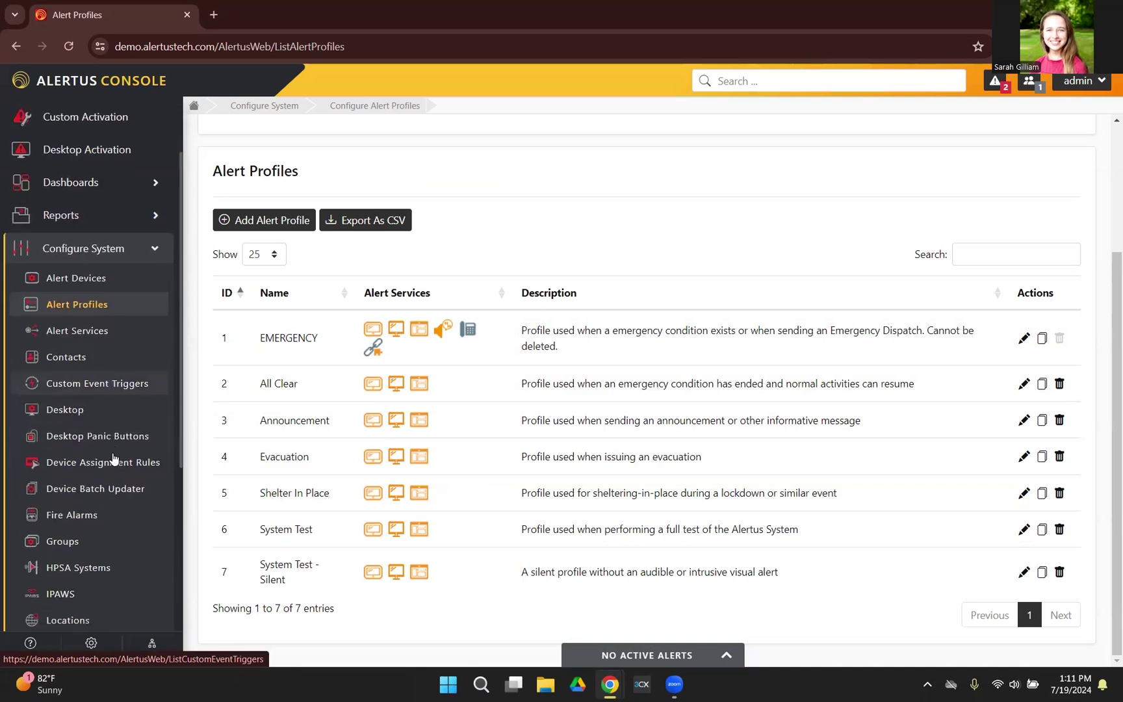
left_click(85, 538)
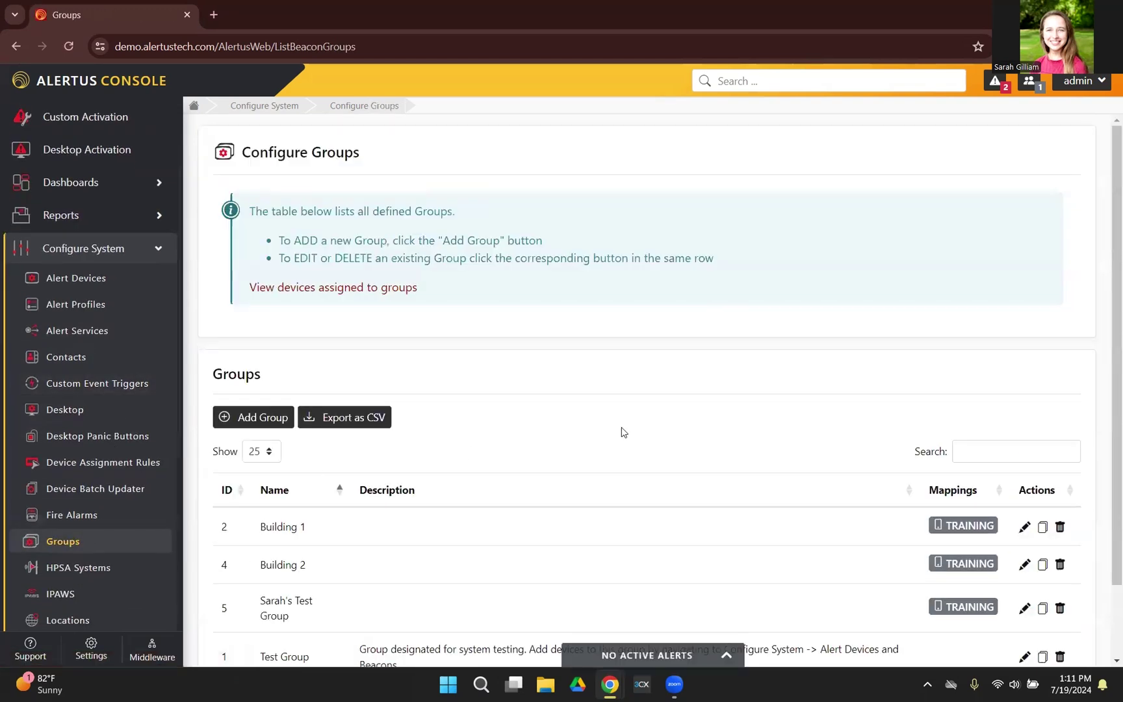
scroll(623, 432, "down", 1)
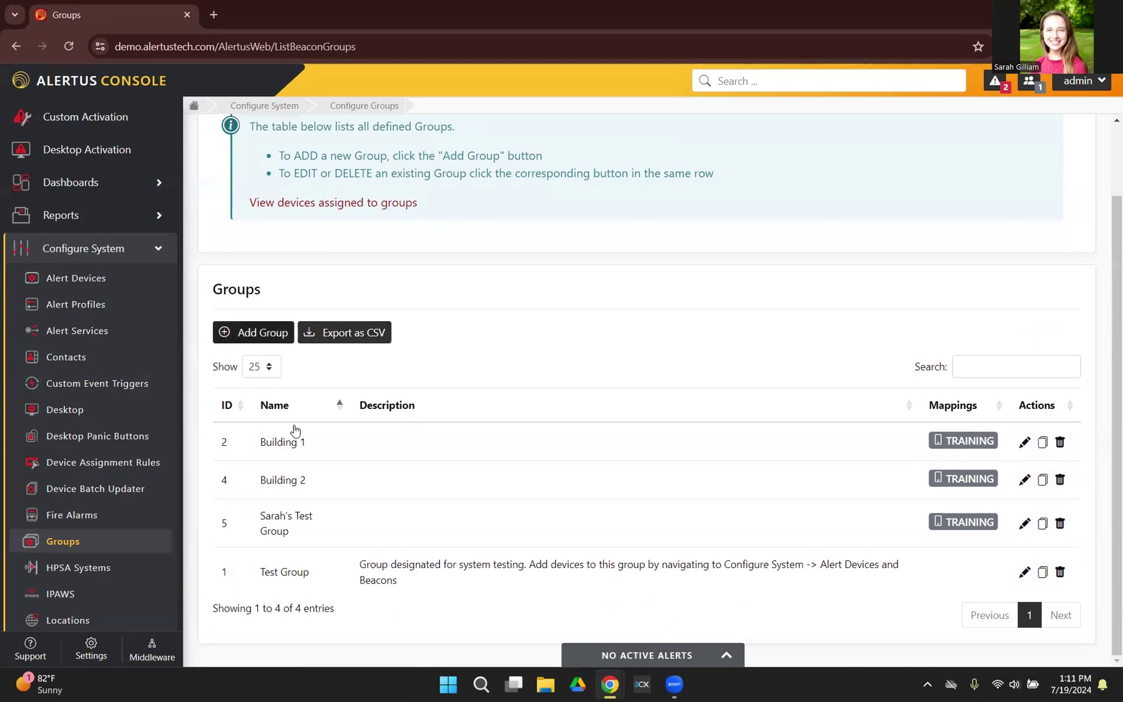
- Edit the Building 2 group, adding device FFFF6 and then removing it again
left_click(1024, 482)
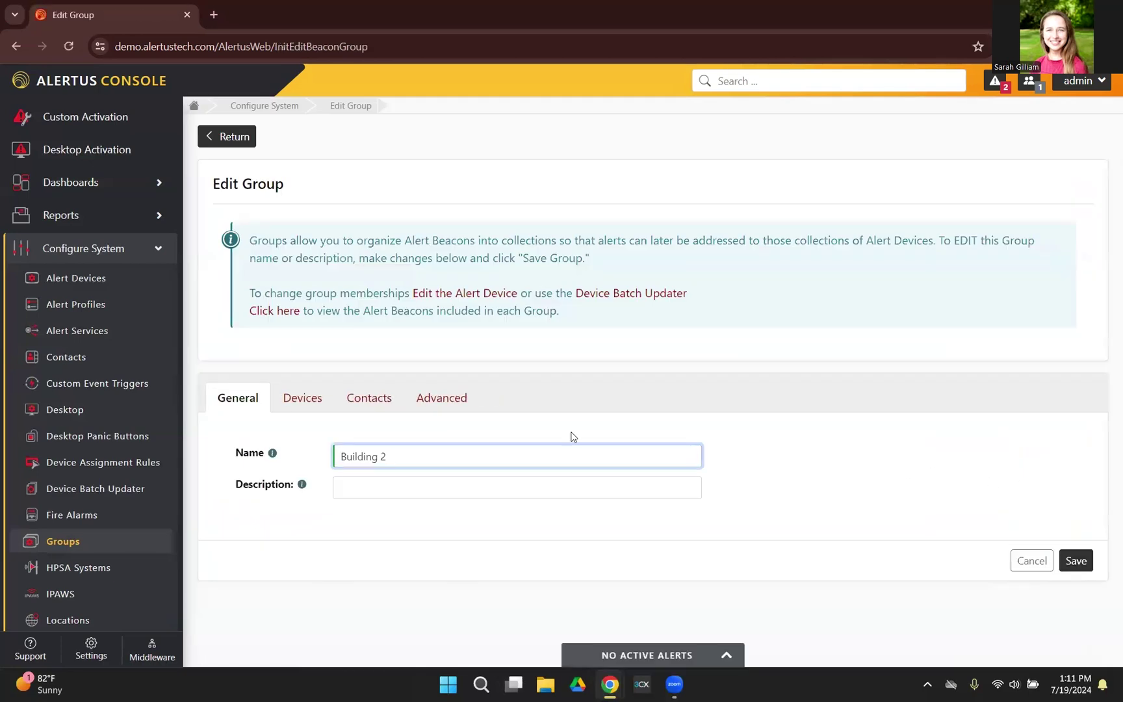
left_click(302, 399)
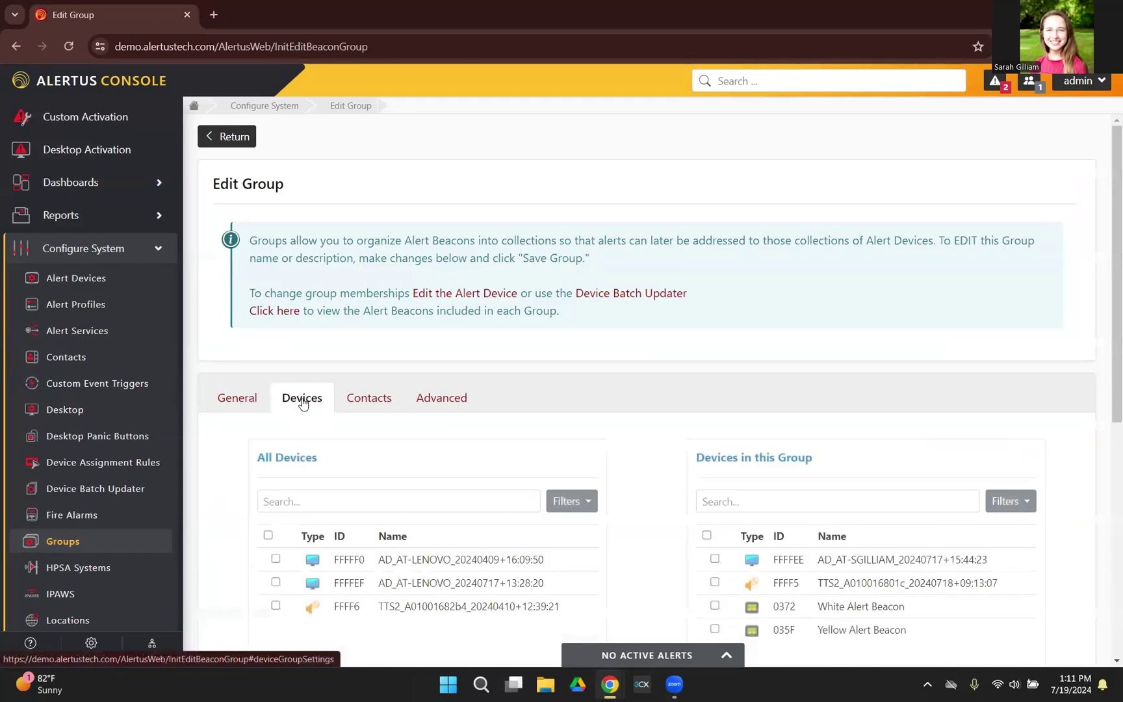
scroll(303, 403, "down", 2)
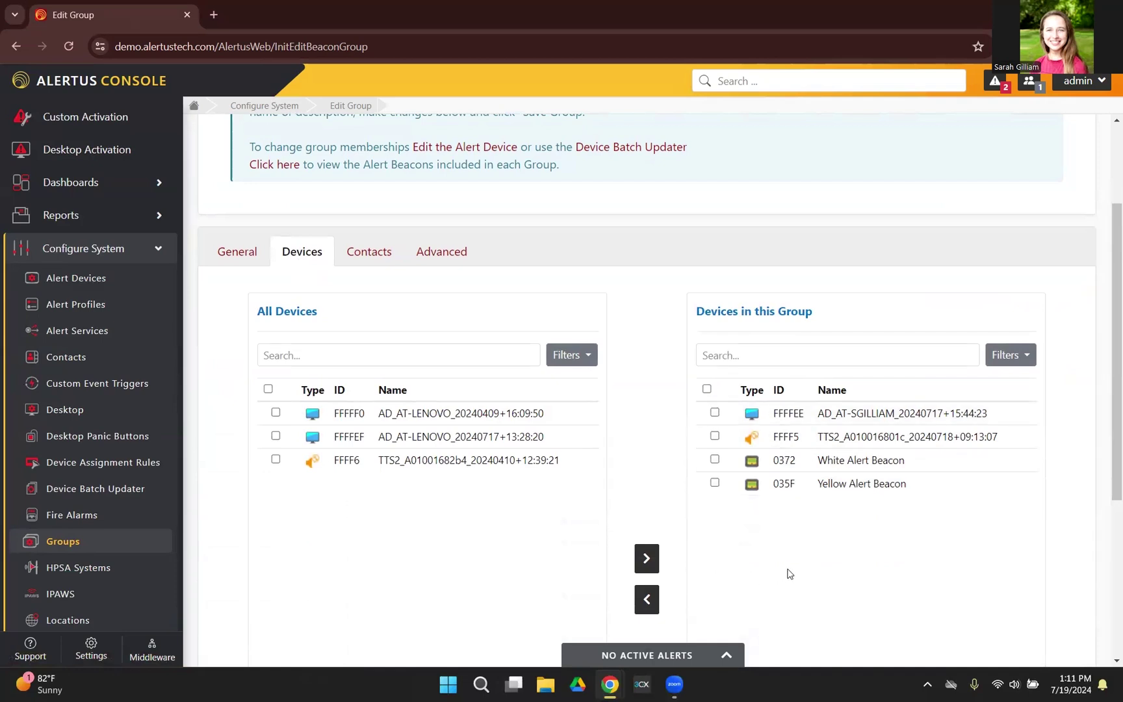
left_click(276, 460)
left_click(647, 560)
left_click(715, 506)
left_click(648, 602)
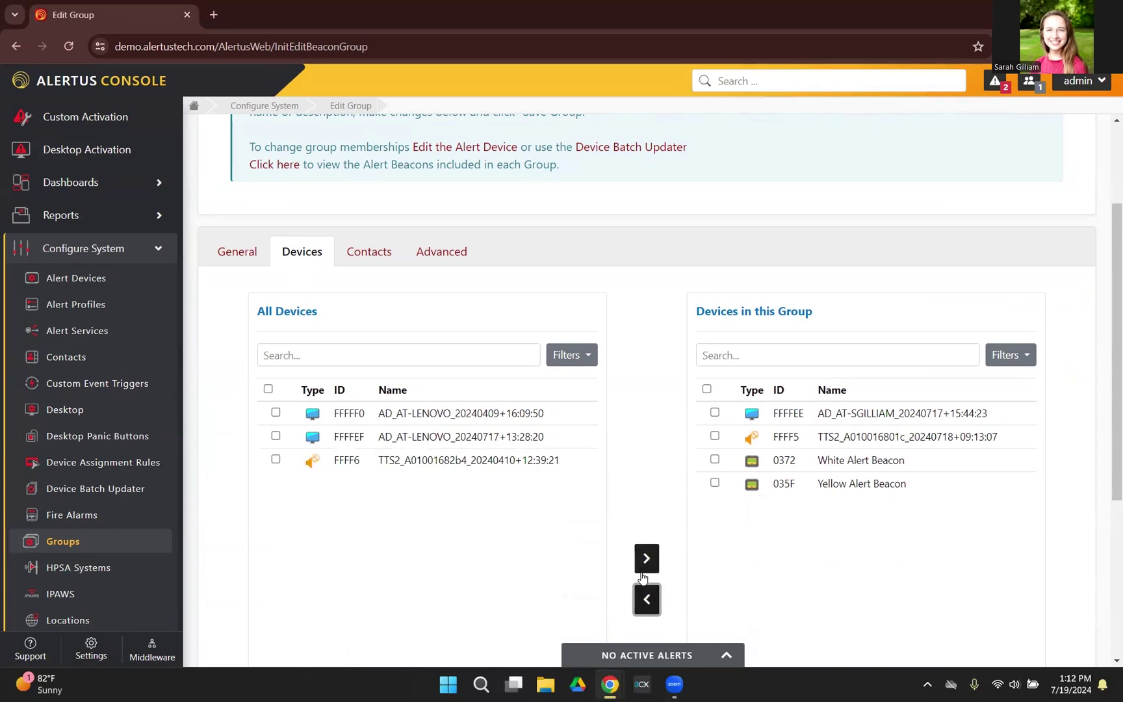
- Review Building 2's contacts and advanced LDAP and mobile settings, including its mobile users list
left_click(366, 256)
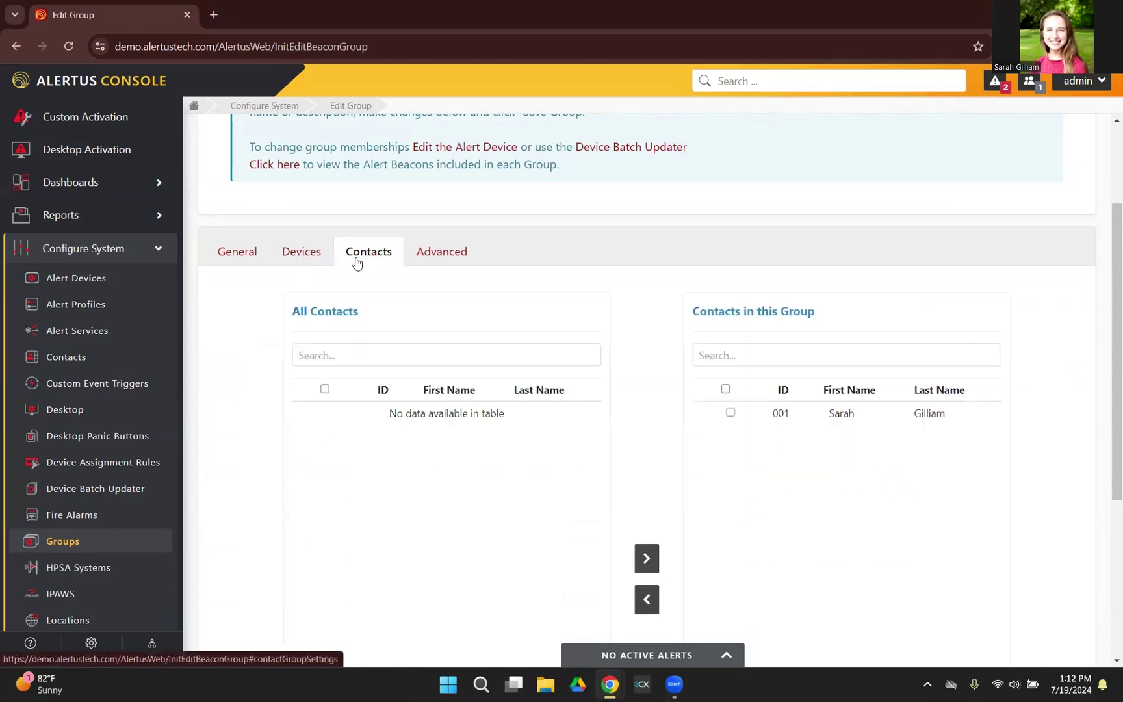
left_click(461, 253)
scroll(697, 385, "down", 1)
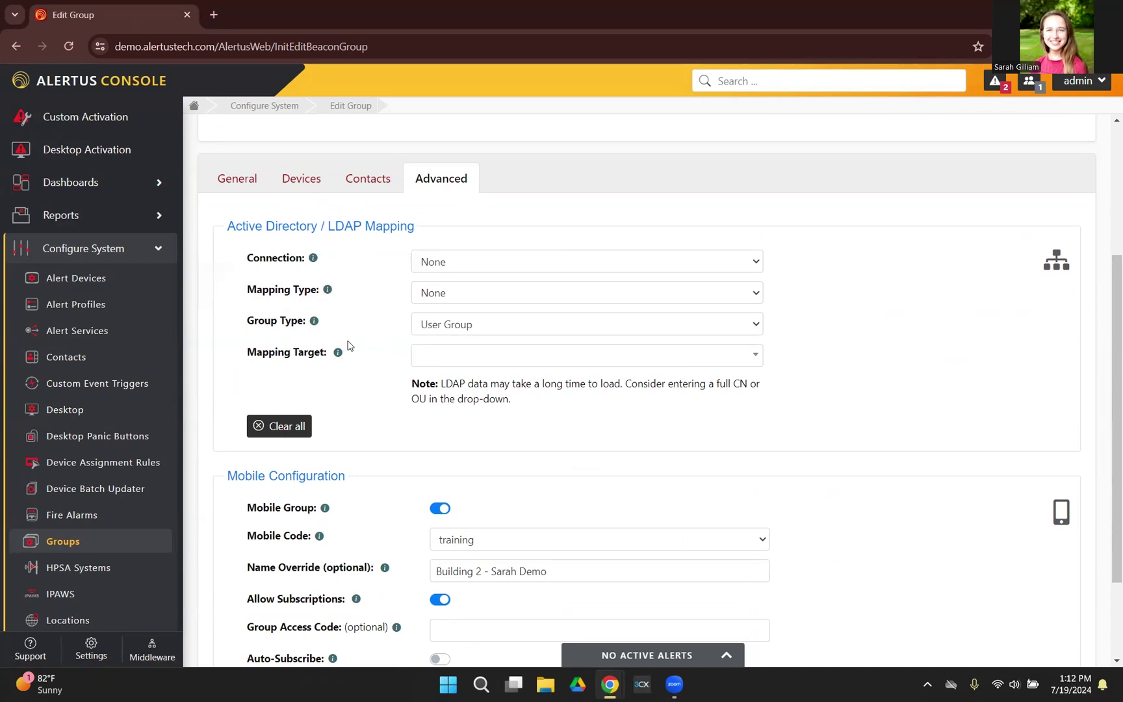
scroll(348, 345, "down", 2)
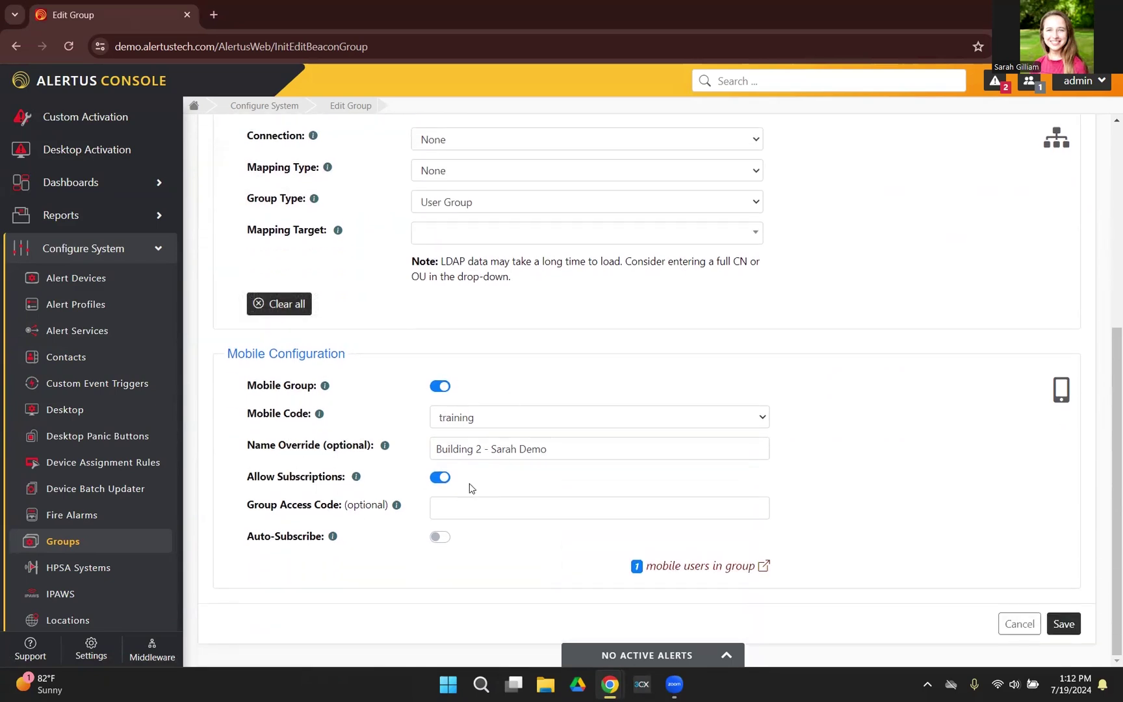
left_click(720, 568)
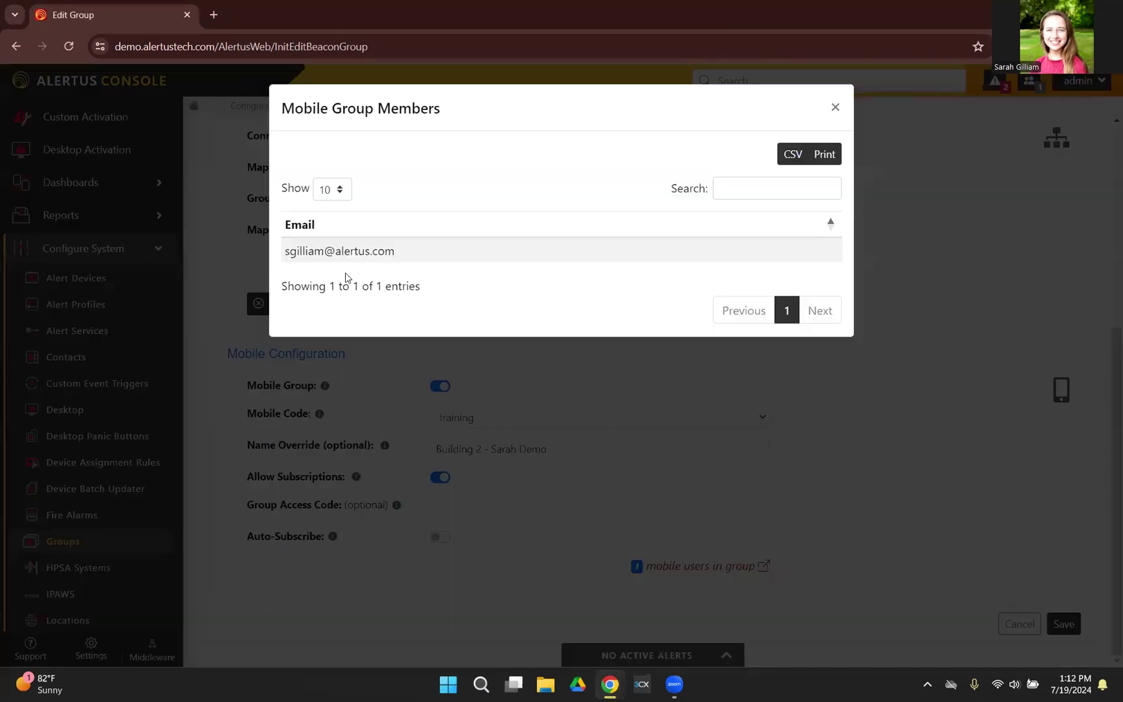
left_click(836, 108)
scroll(692, 591, "up", 4)
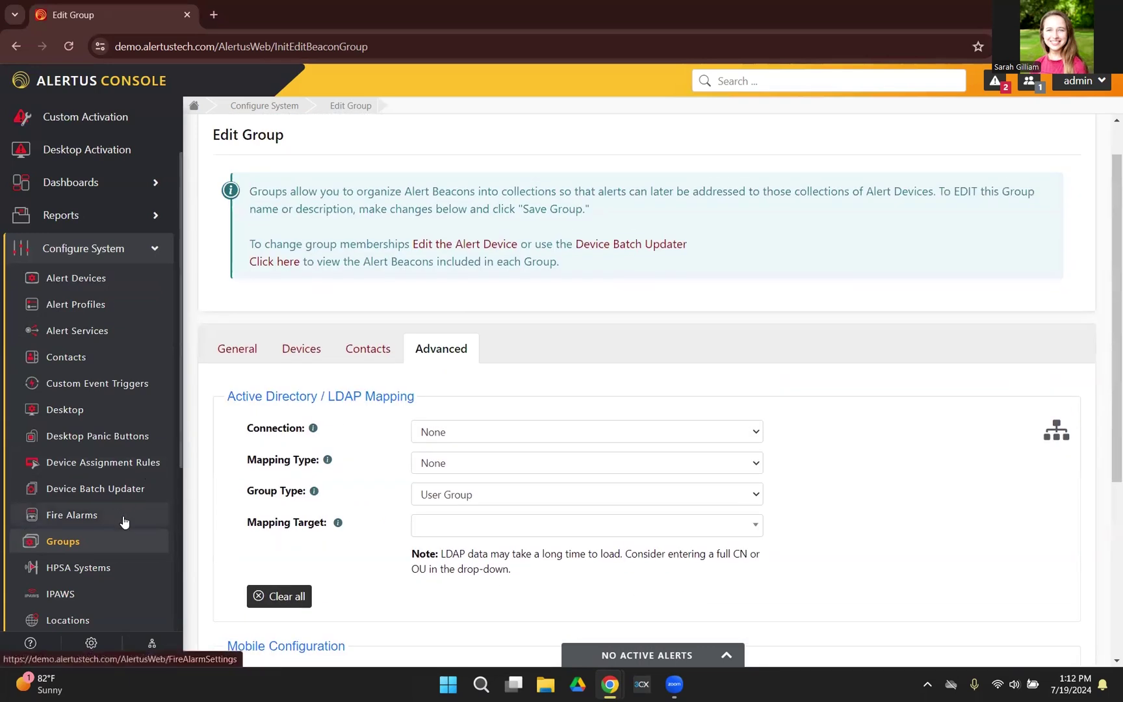
scroll(123, 522, "down", 1)
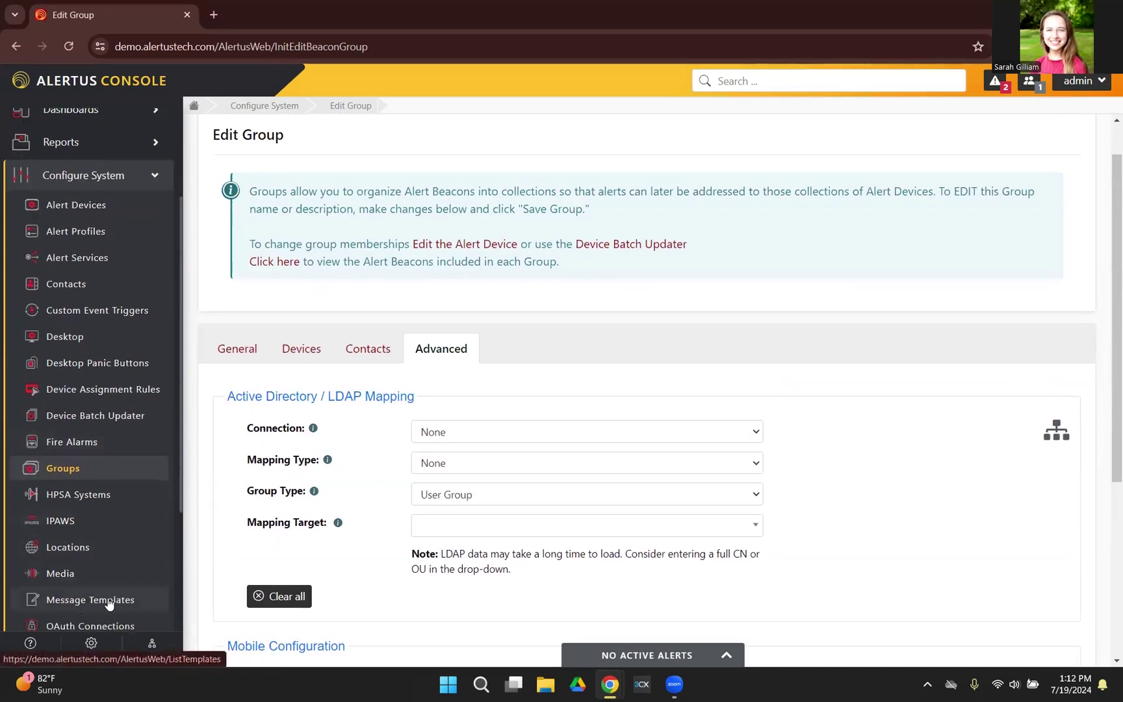
scroll(107, 602, "down", 1)
- Browse the message templates list and preview the All Clear template
left_click(79, 530)
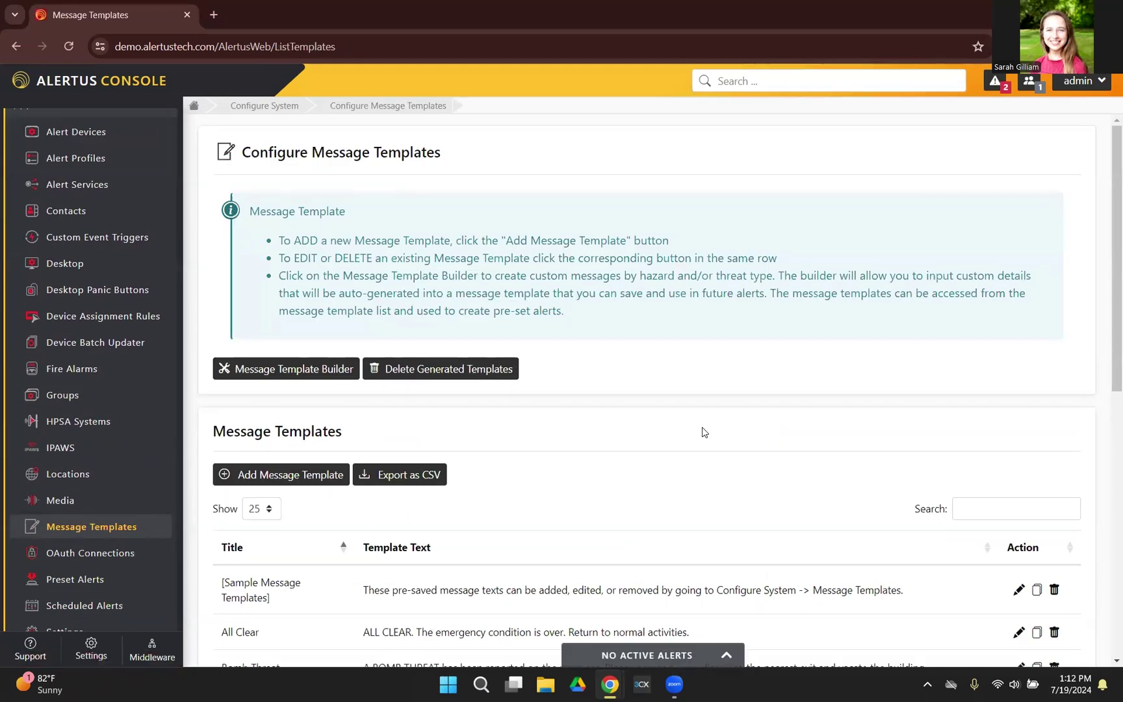
scroll(704, 431, "down", 1)
scroll(691, 424, "down", 2)
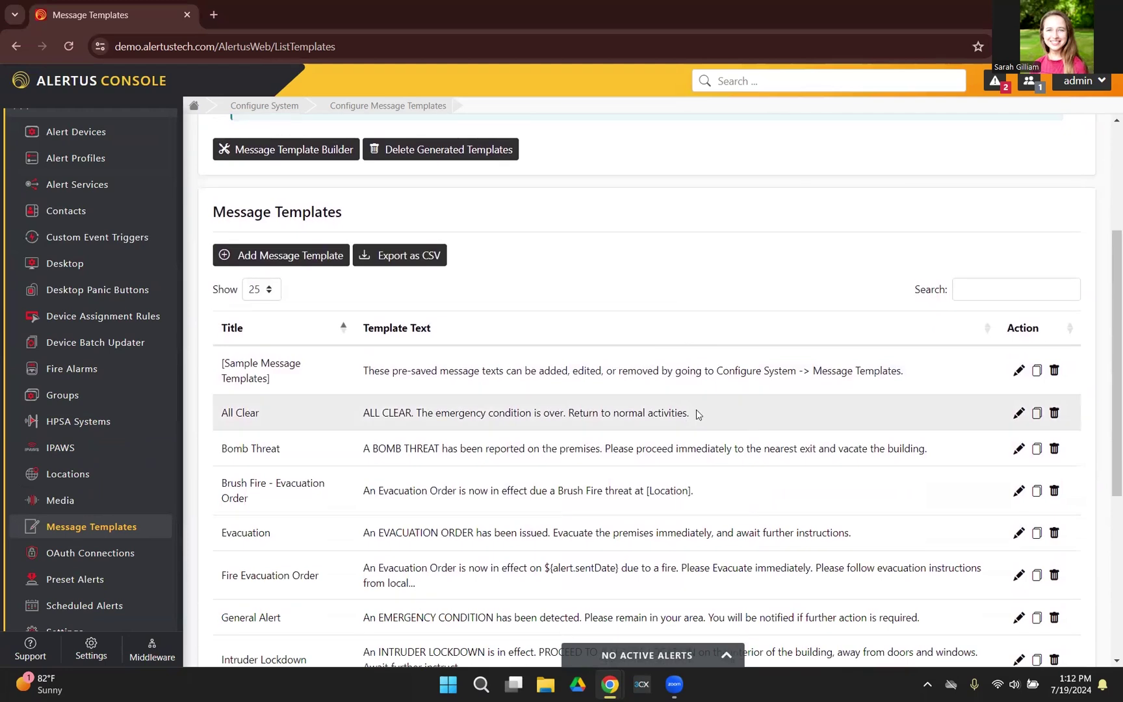
left_click(1019, 414)
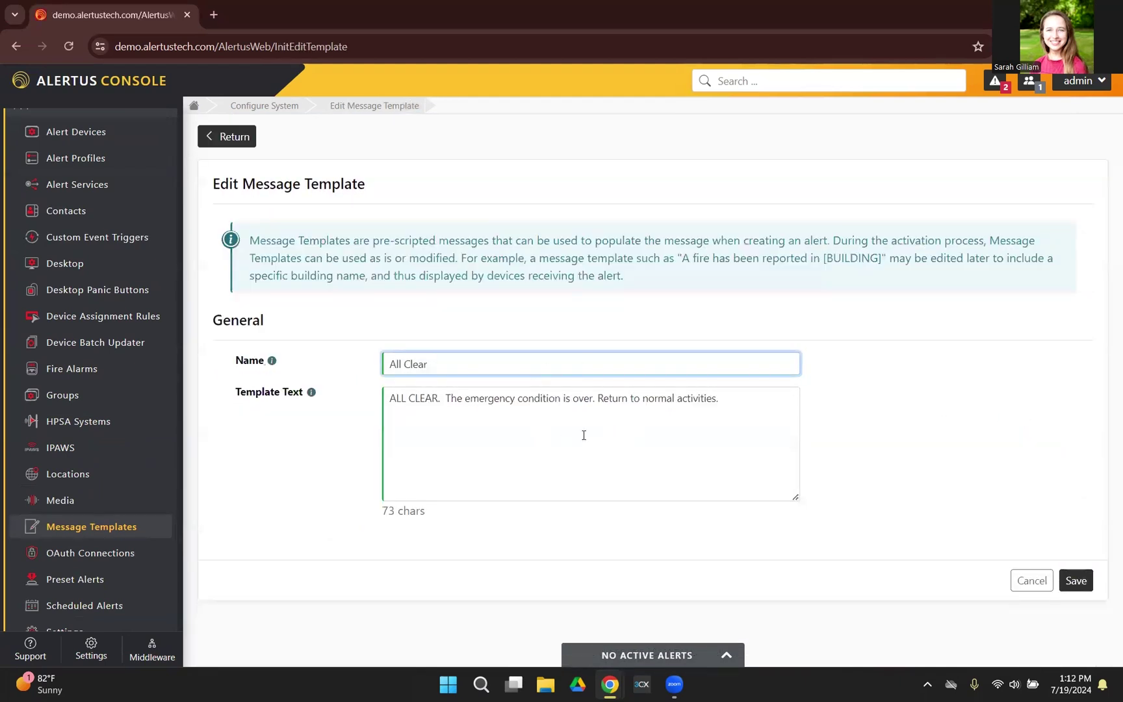
left_click(238, 139)
scroll(1064, 487, "down", 2)
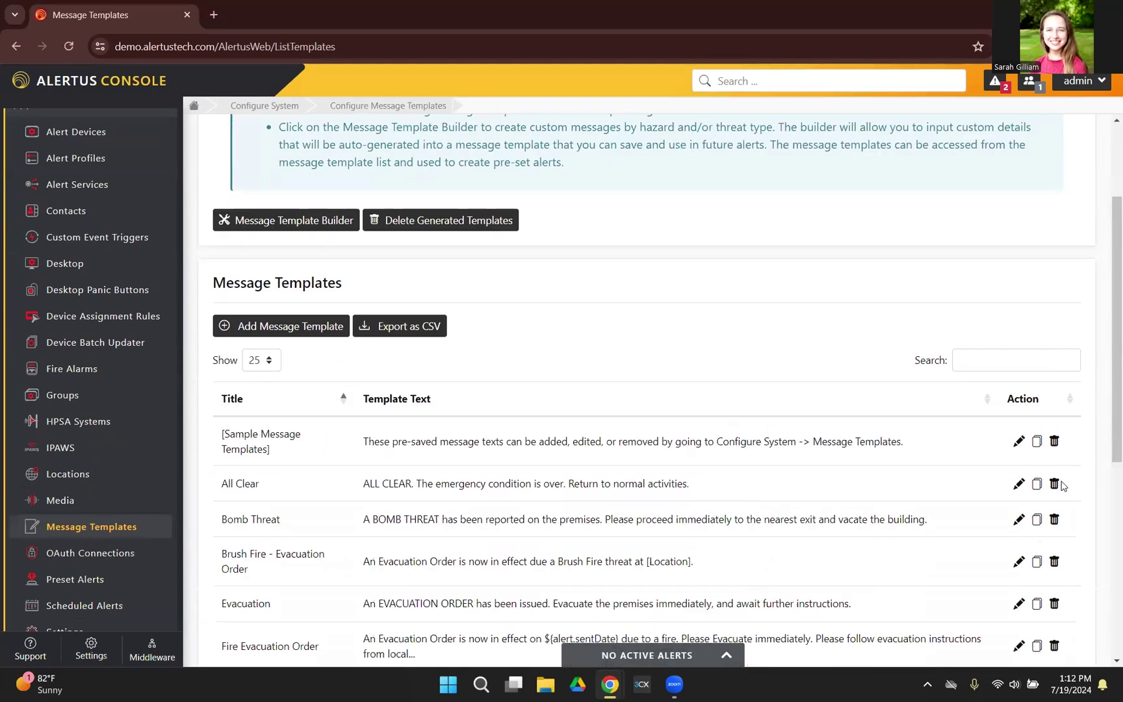
scroll(1064, 486, "down", 1)
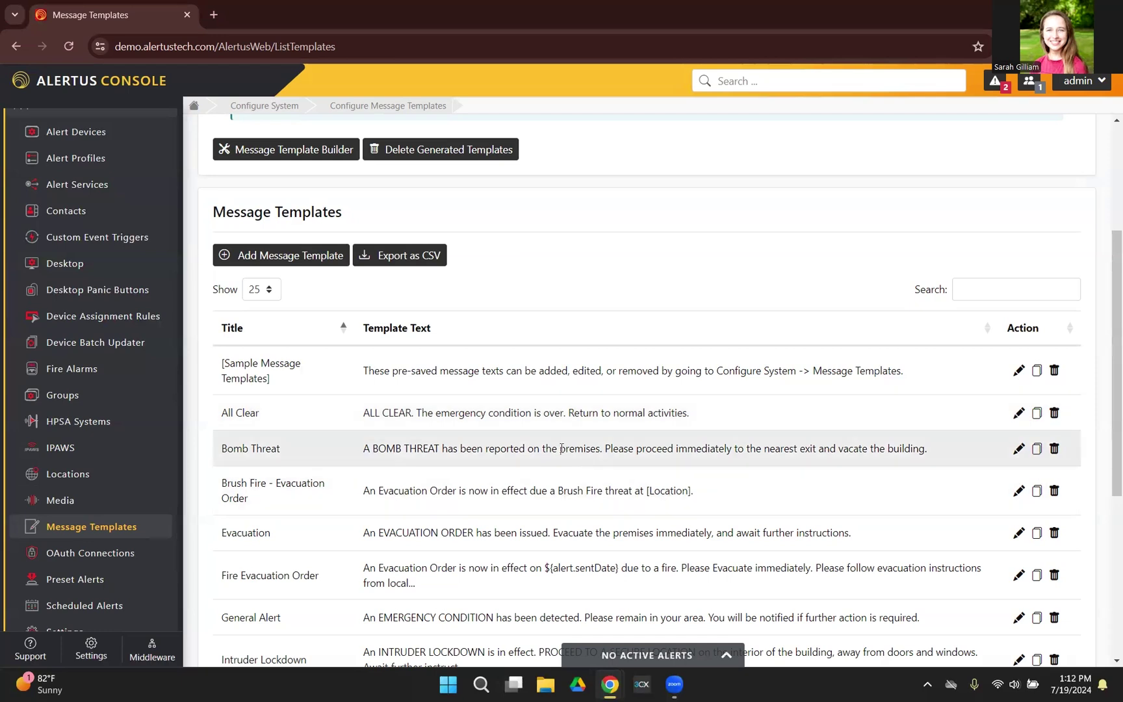
scroll(347, 290, "up", 1)
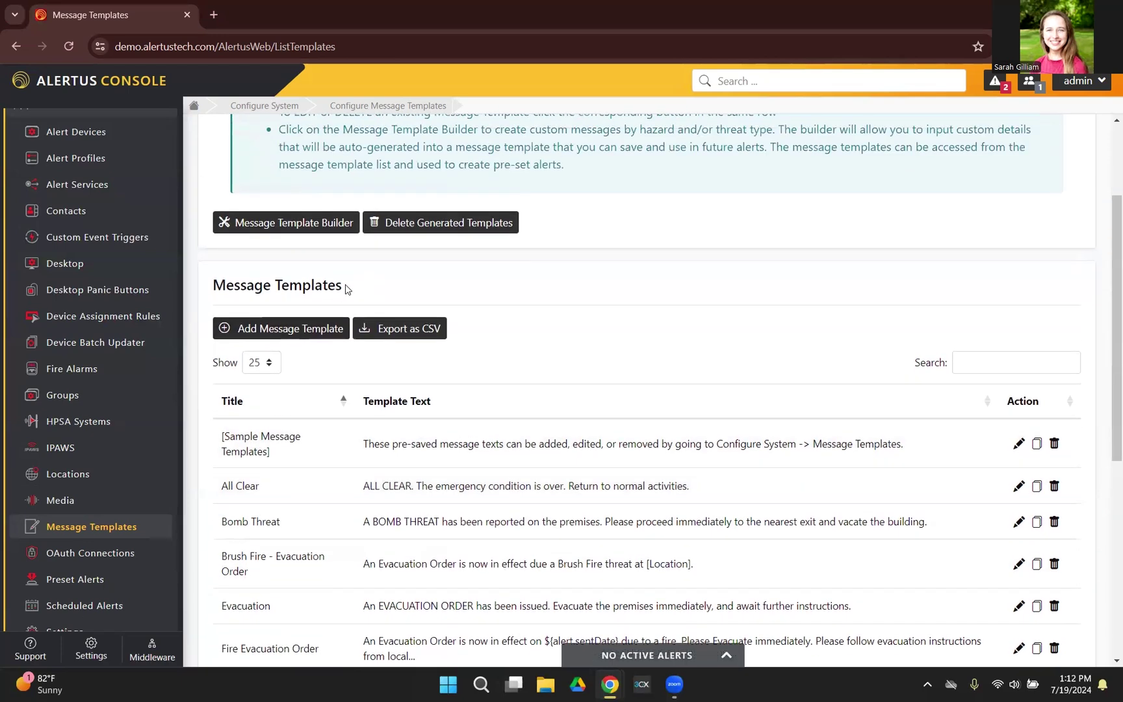
- Open the Message Template Builder, switching previews to short then back to long message text
left_click(290, 224)
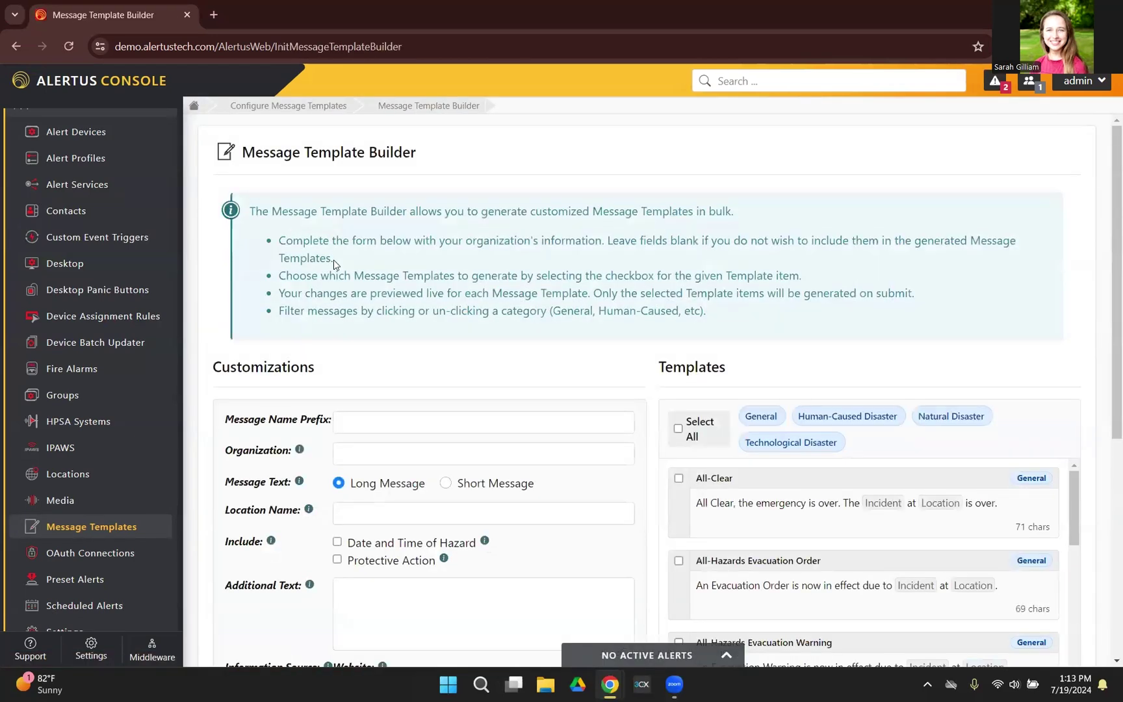
scroll(461, 371, "down", 2)
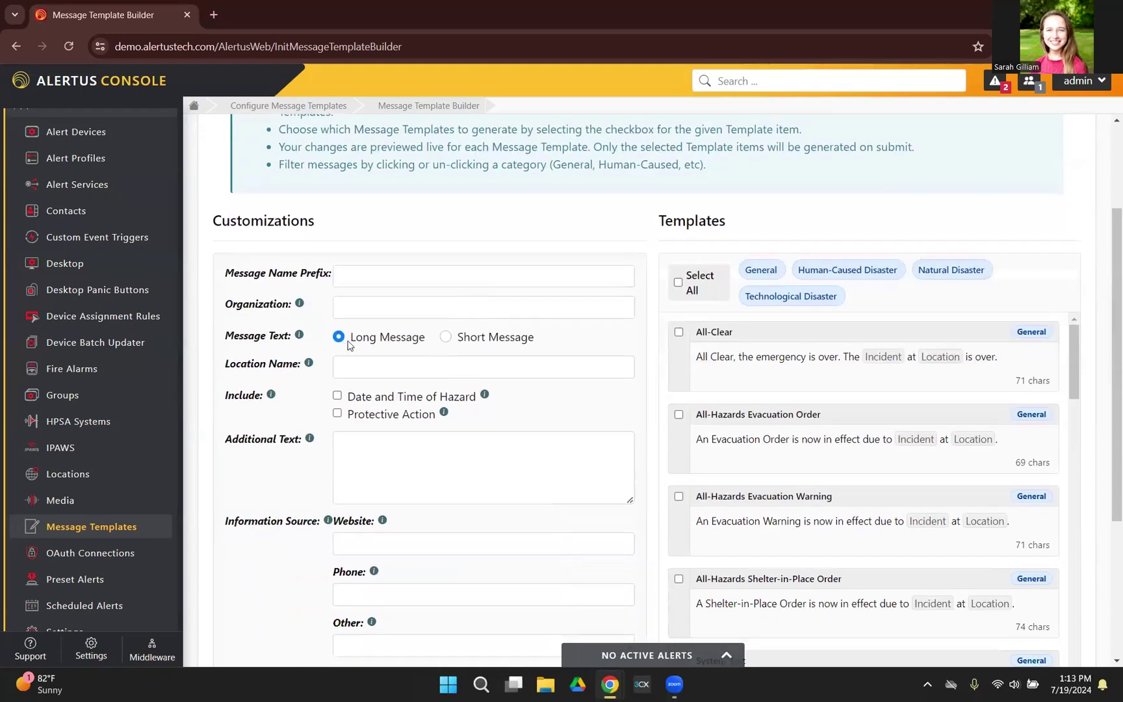
left_click(447, 338)
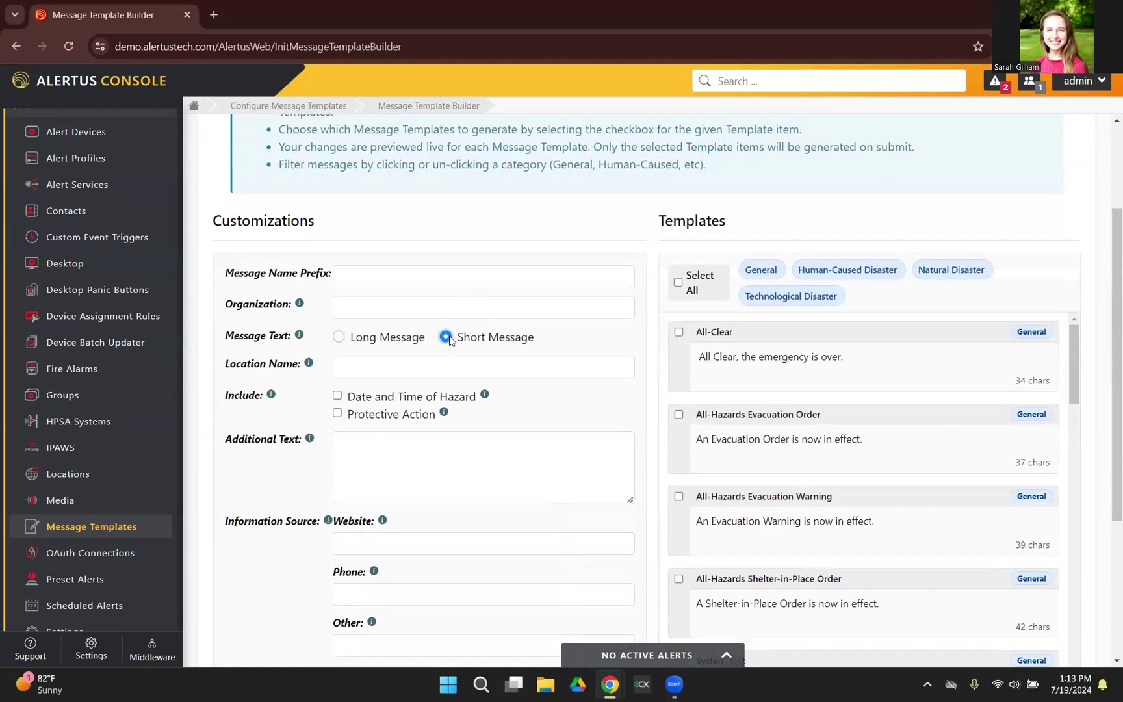
left_click(338, 336)
- Enter Alertus as the organization and try the hazard date/time and protective action options
left_click(395, 307)
type("ALertus")
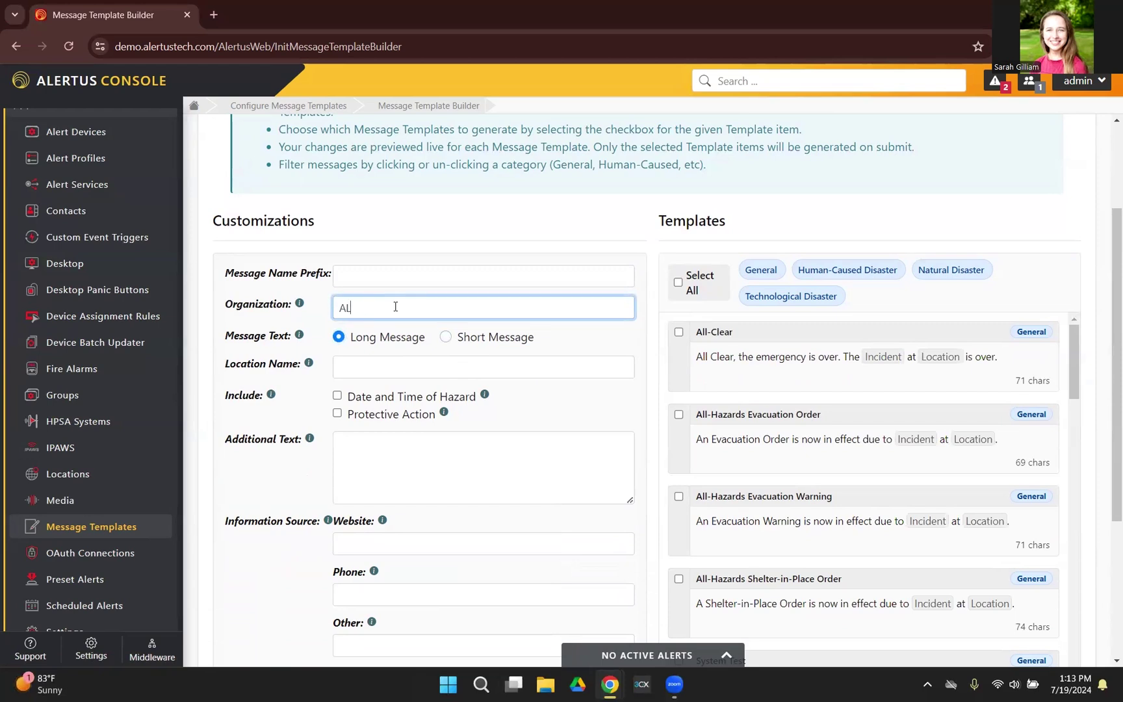
type("lertus")
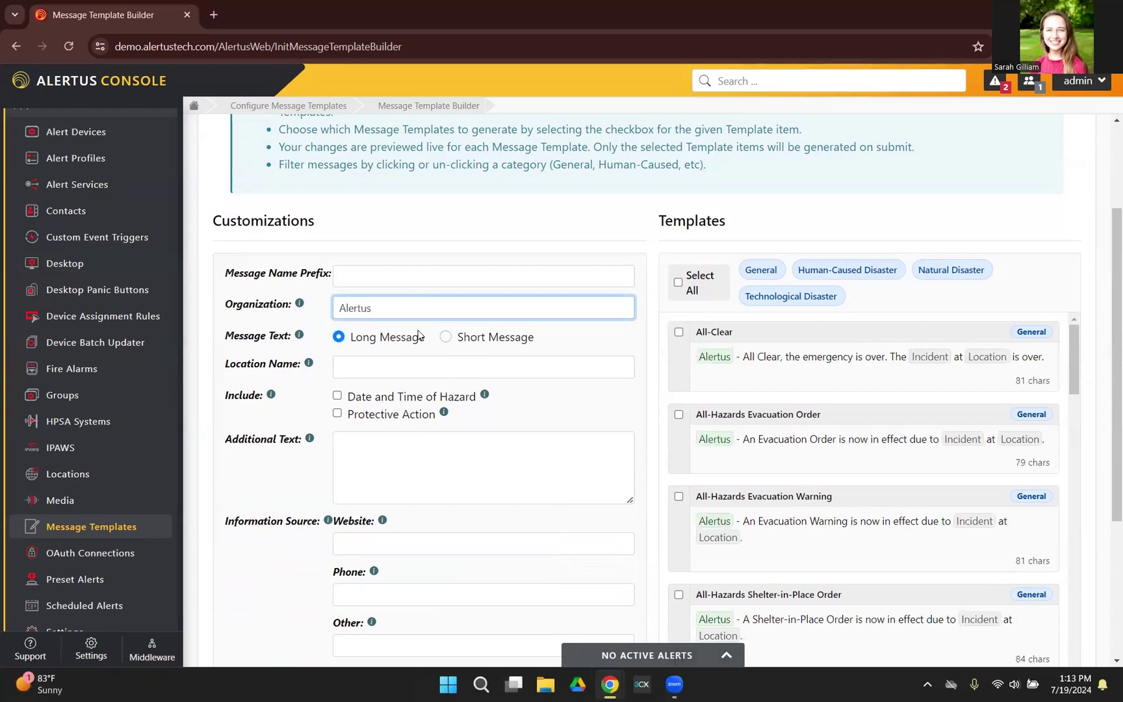
left_click(338, 396)
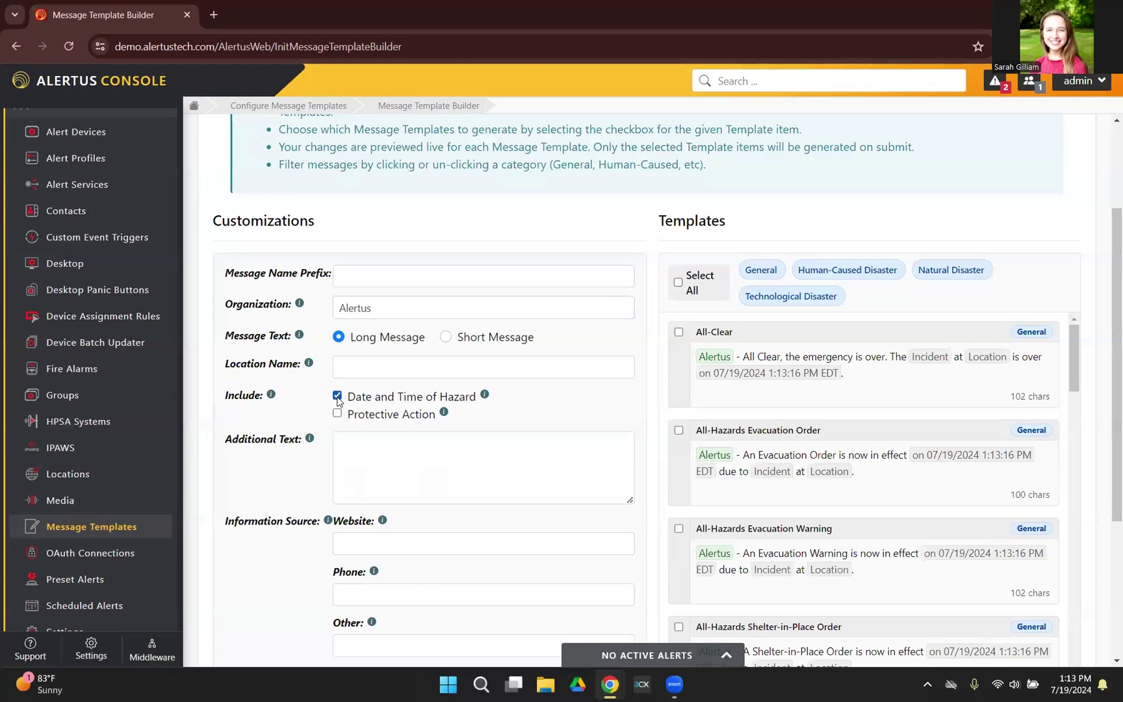
left_click(337, 396)
left_click(338, 413)
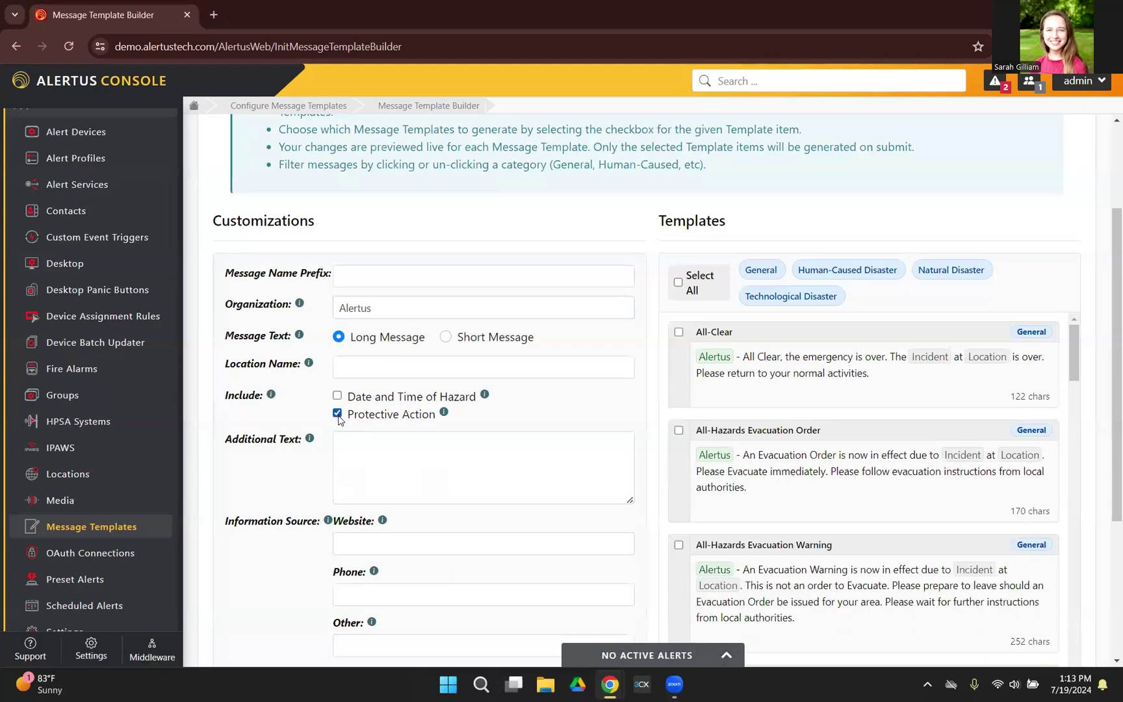
left_click(337, 413)
scroll(319, 410, "down", 2)
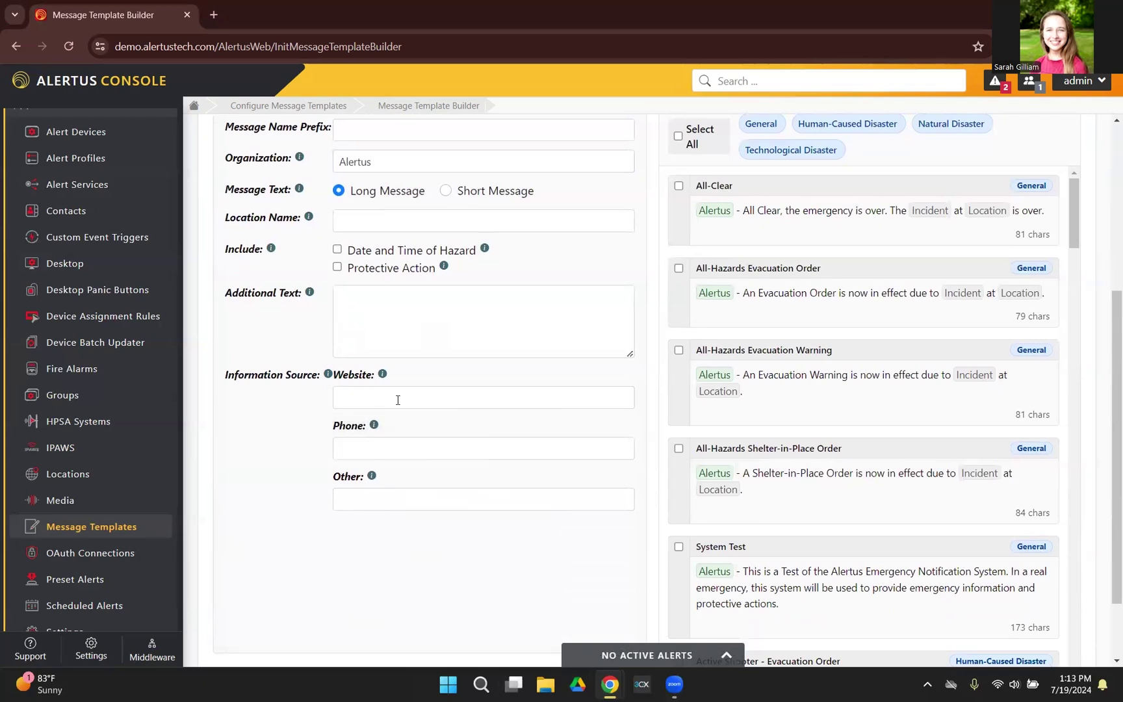
scroll(486, 431, "up", 2)
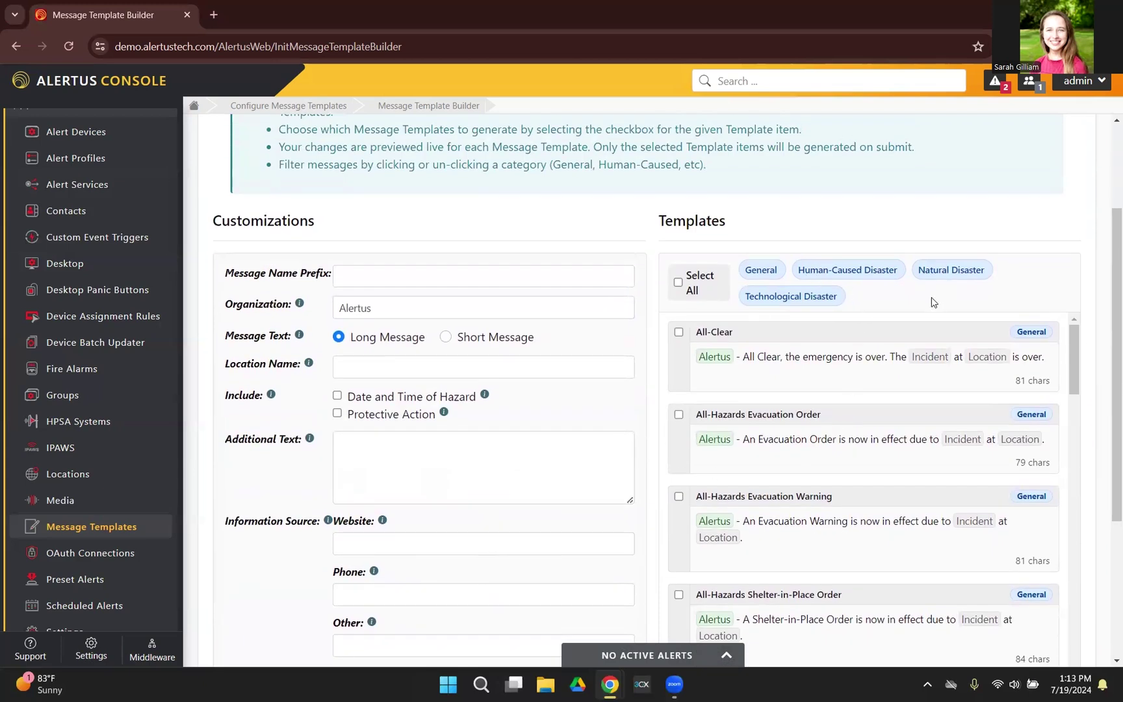
- Tick Bomb Threat - Evacuation Order and Cybersecurity Breach templates, then cancel the generate confirmation
left_click(756, 268)
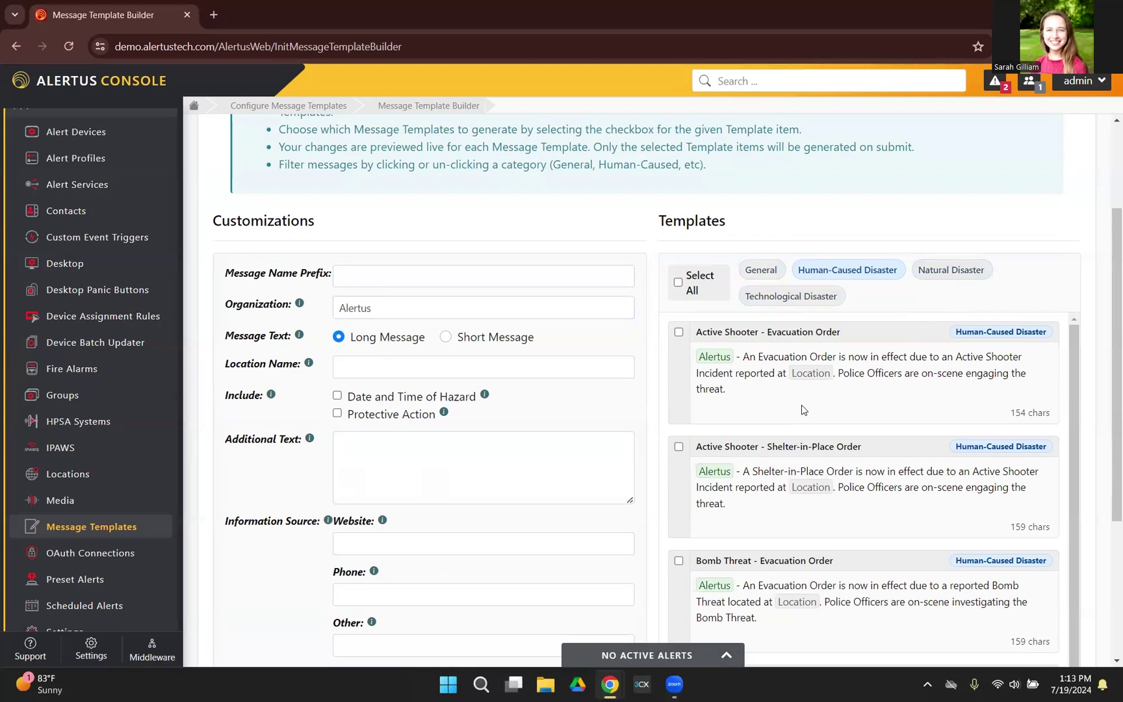
scroll(790, 386, "down", 1)
scroll(789, 389, "up", 1)
scroll(785, 392, "down", 1)
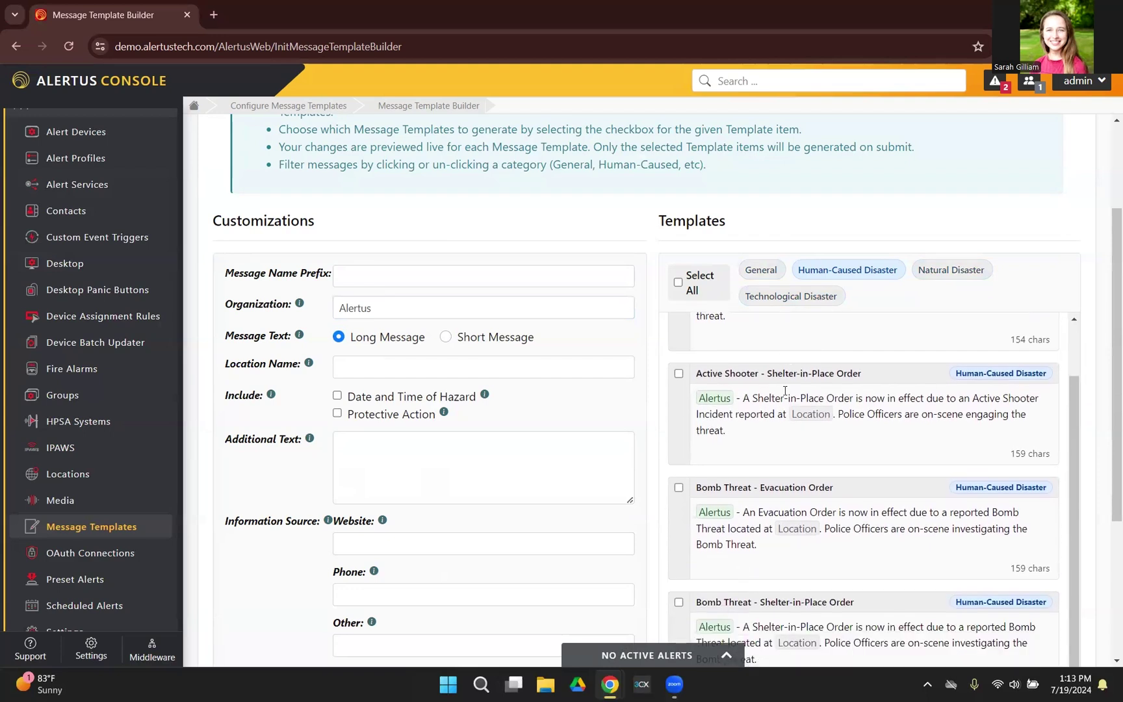
scroll(785, 390, "down", 2)
left_click(679, 381)
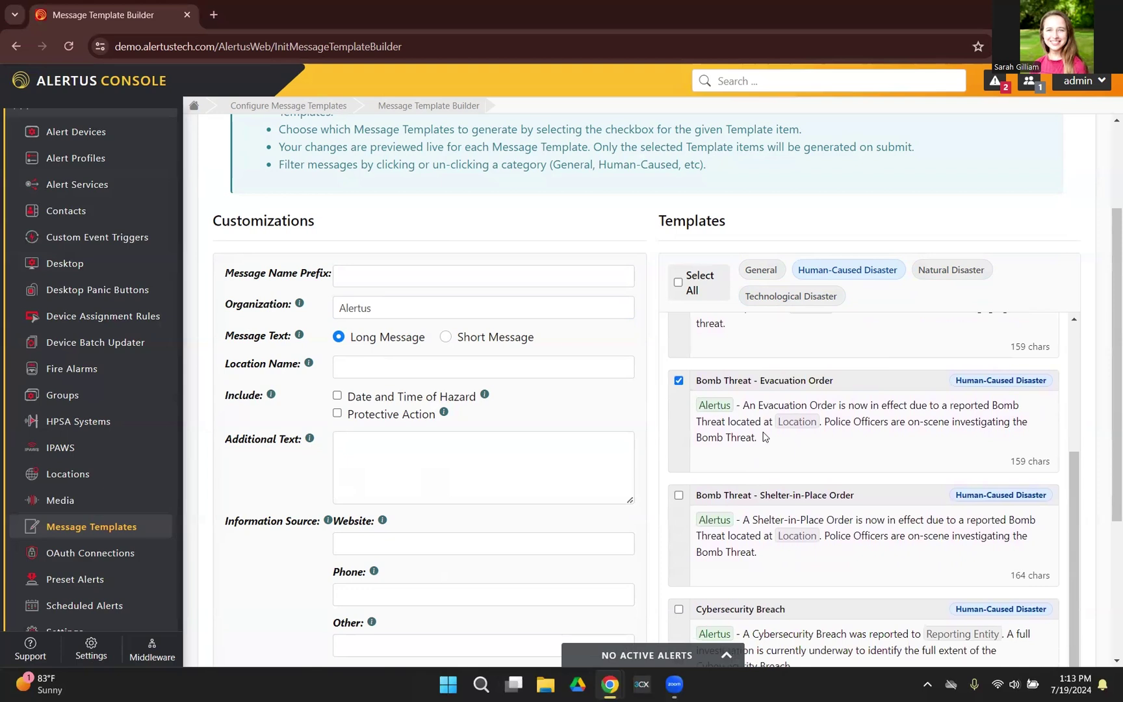
scroll(681, 390, "down", 3)
left_click(680, 391)
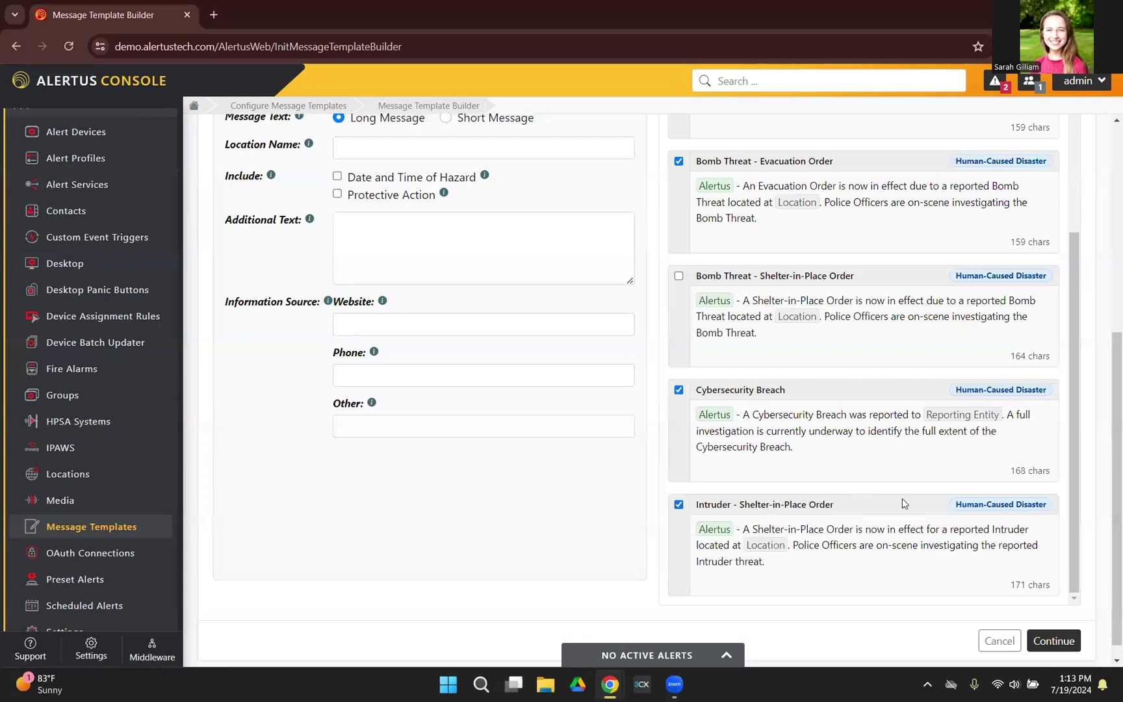
left_click(1063, 643)
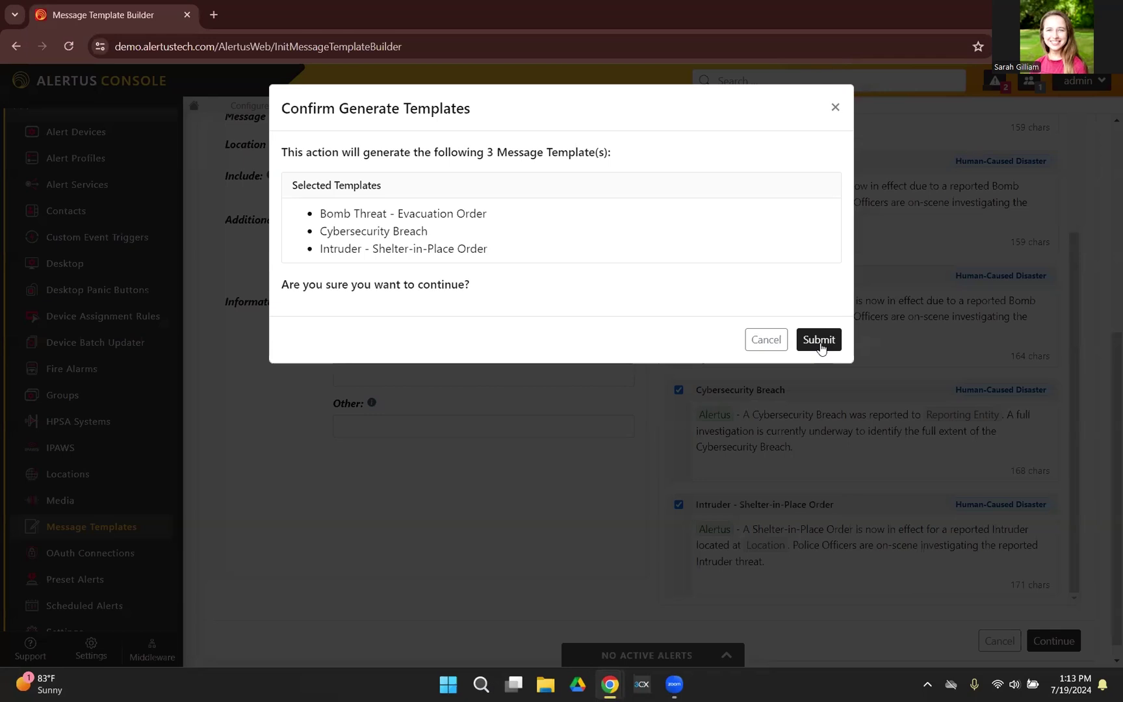
left_click(836, 107)
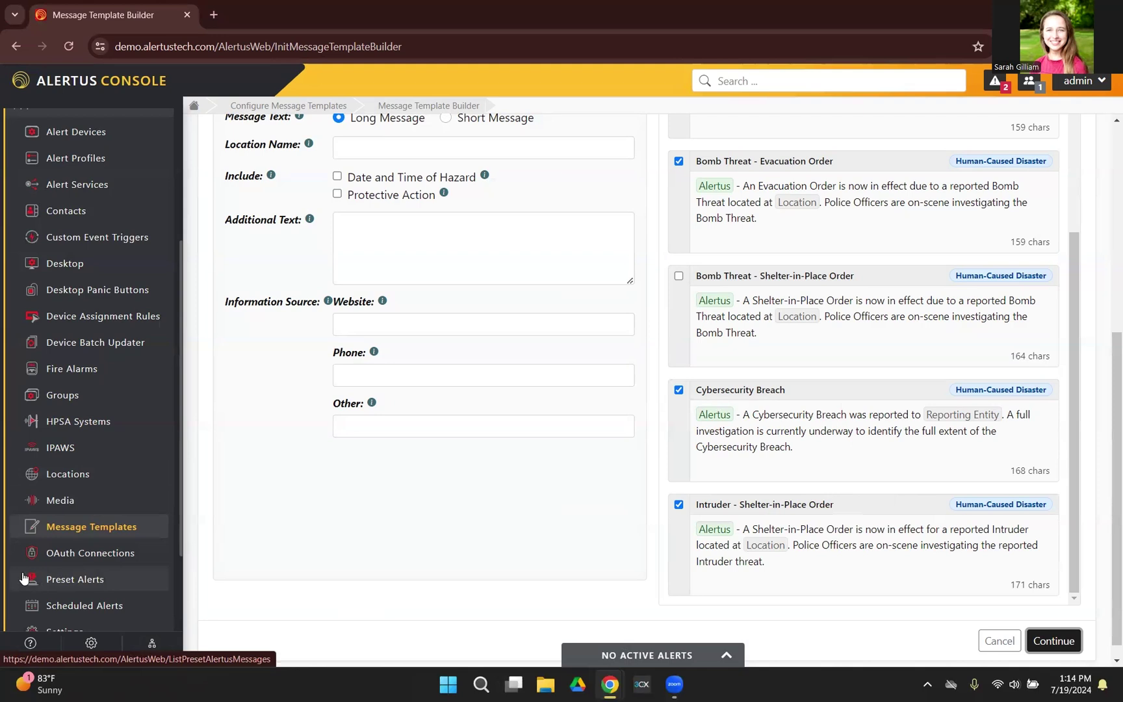
- Open Preset Alerts and scroll to the Preset Types table listing All Clear, Fire and Tornado
left_click(76, 580)
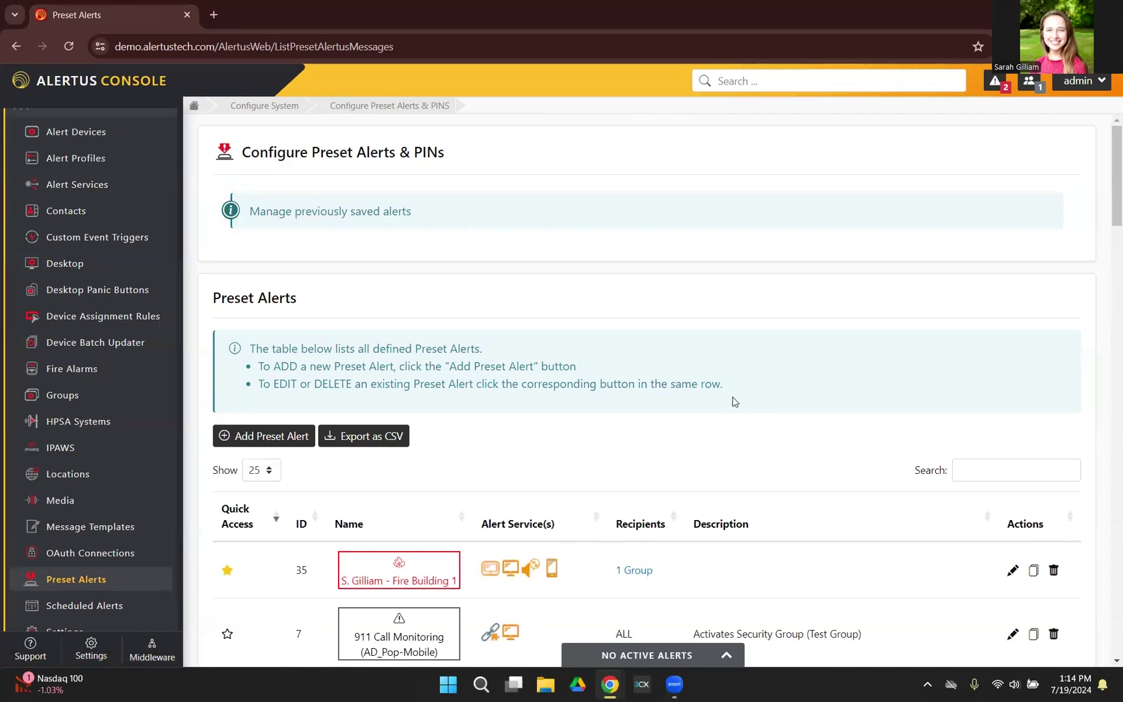
scroll(704, 368, "down", 3)
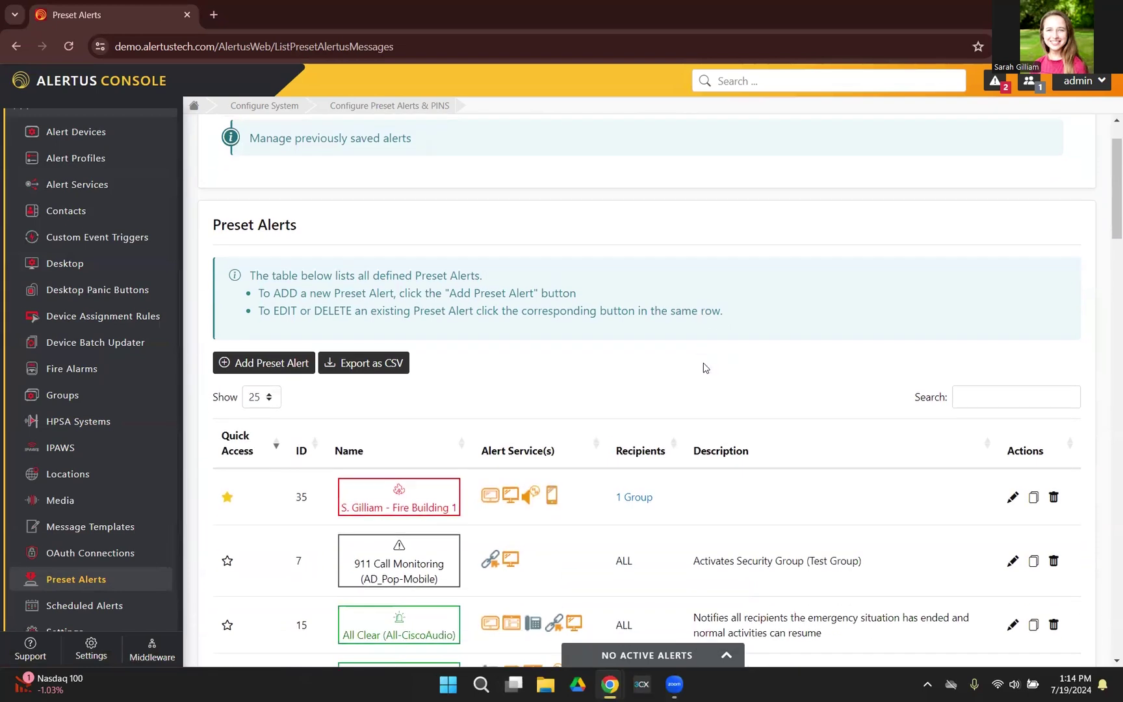
scroll(632, 369, "down", 15)
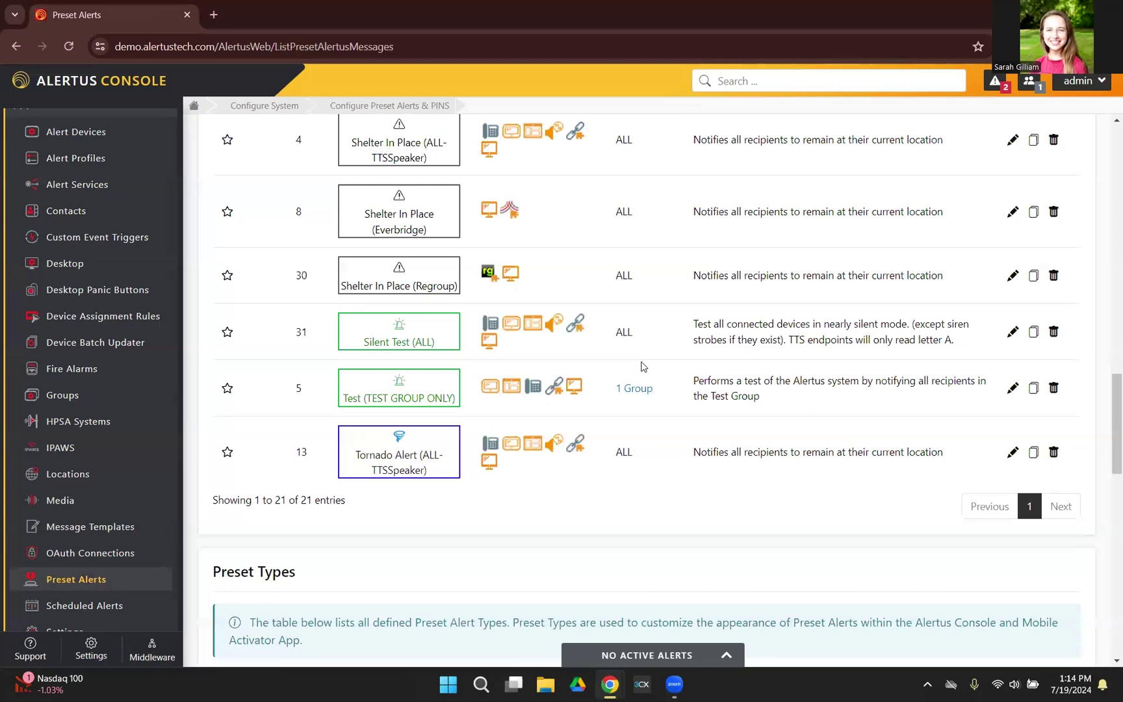
scroll(643, 366, "down", 5)
scroll(489, 339, "down", 1)
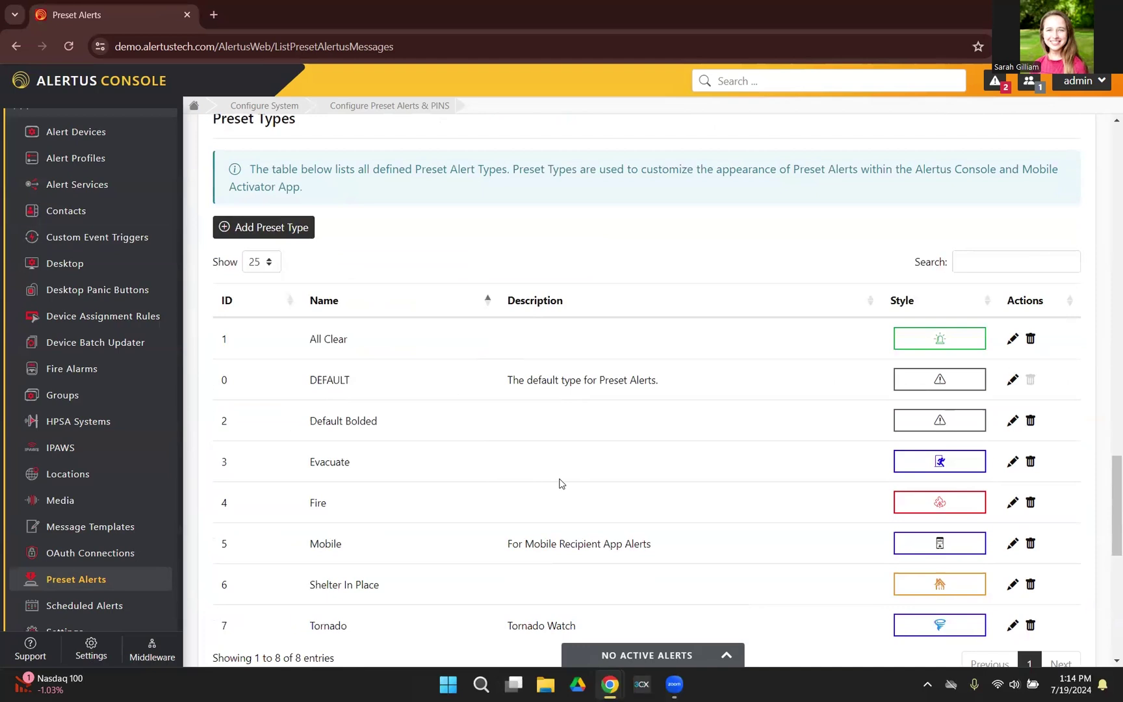
scroll(560, 483, "down", 1)
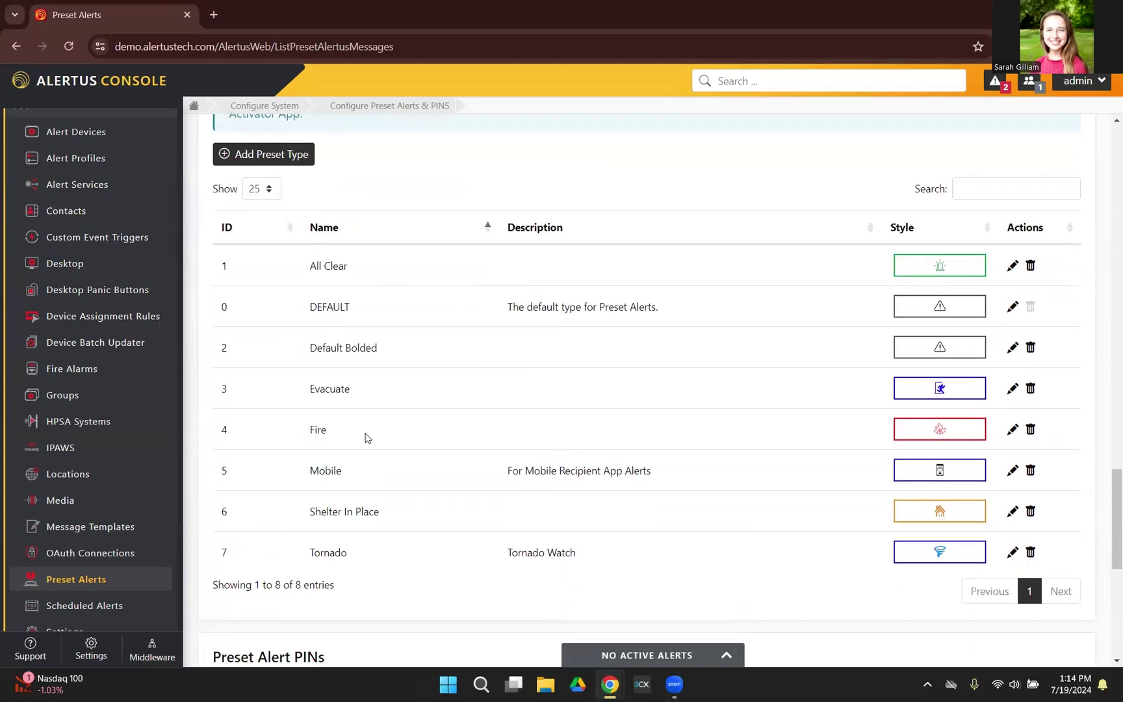
left_click(1012, 430)
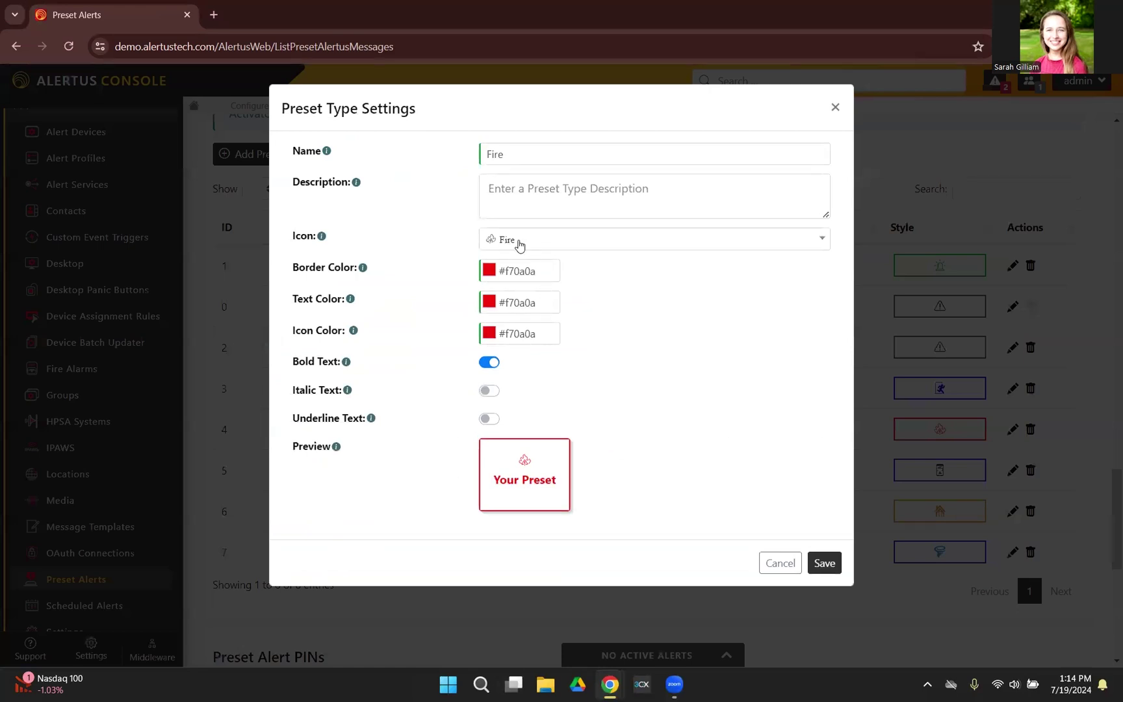
left_click(836, 107)
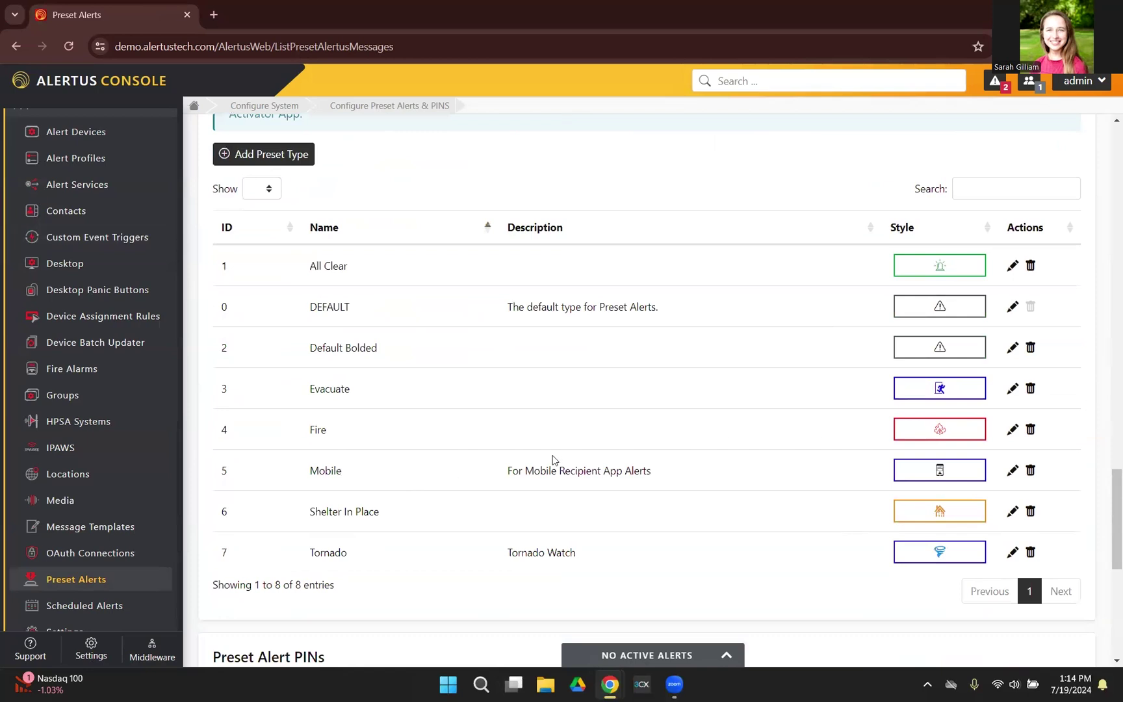
scroll(552, 459, "up", 4)
scroll(553, 460, "up", 10)
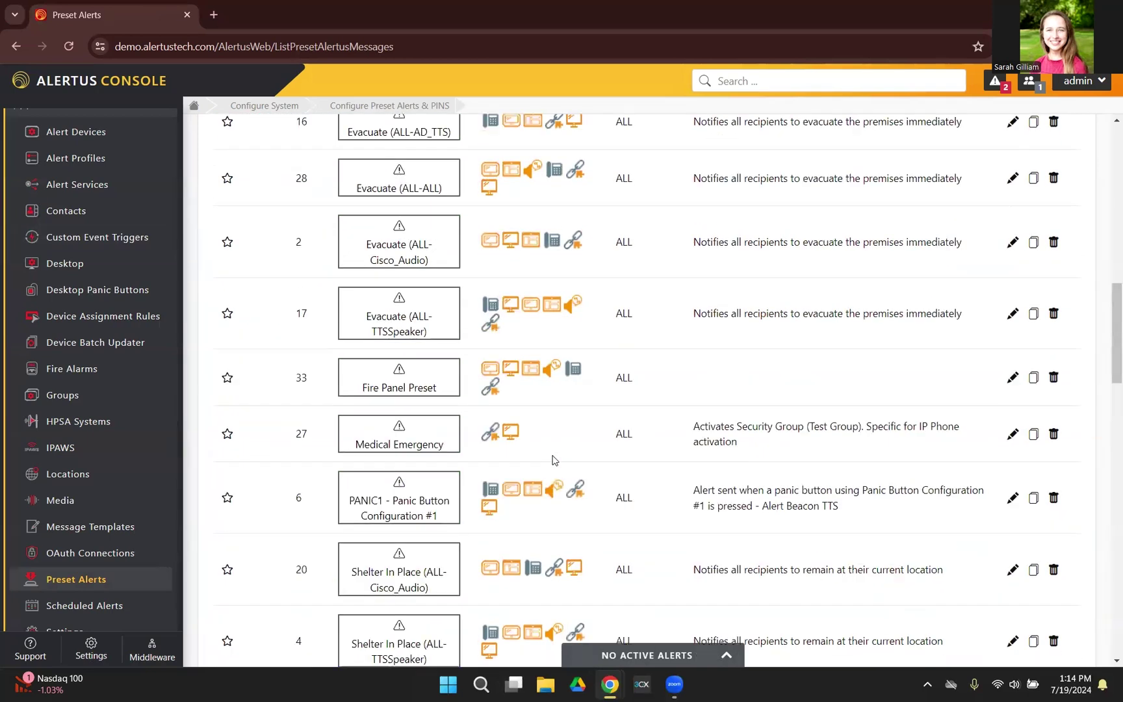
scroll(554, 460, "up", 5)
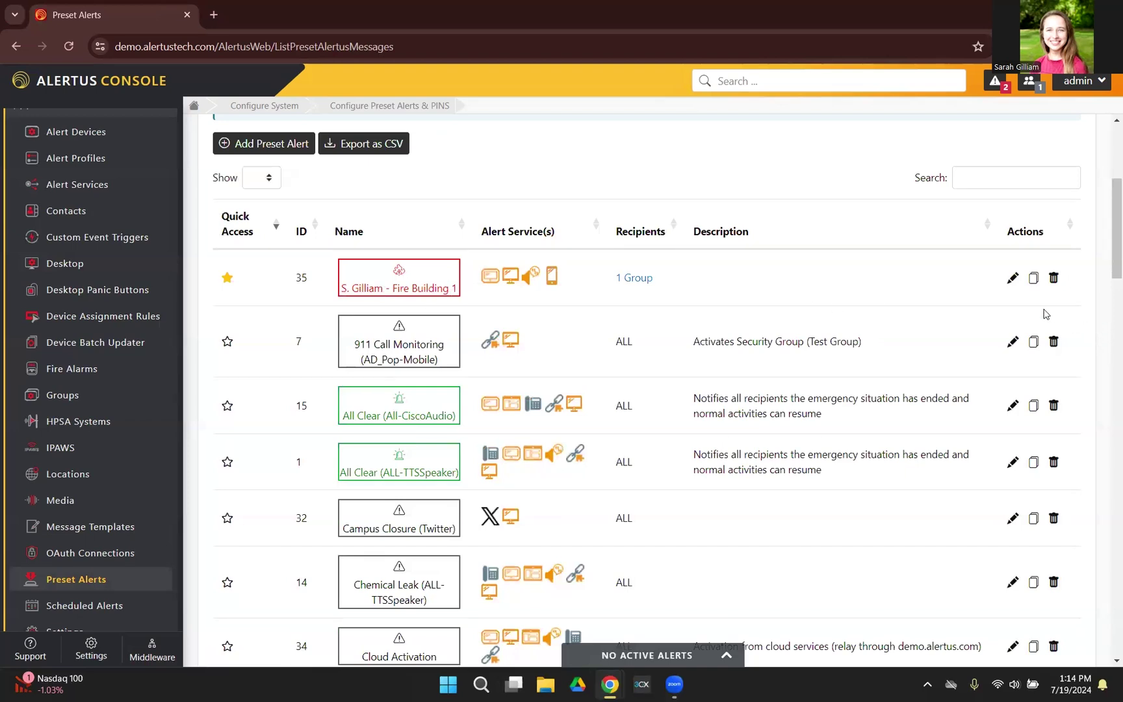
left_click(1013, 280)
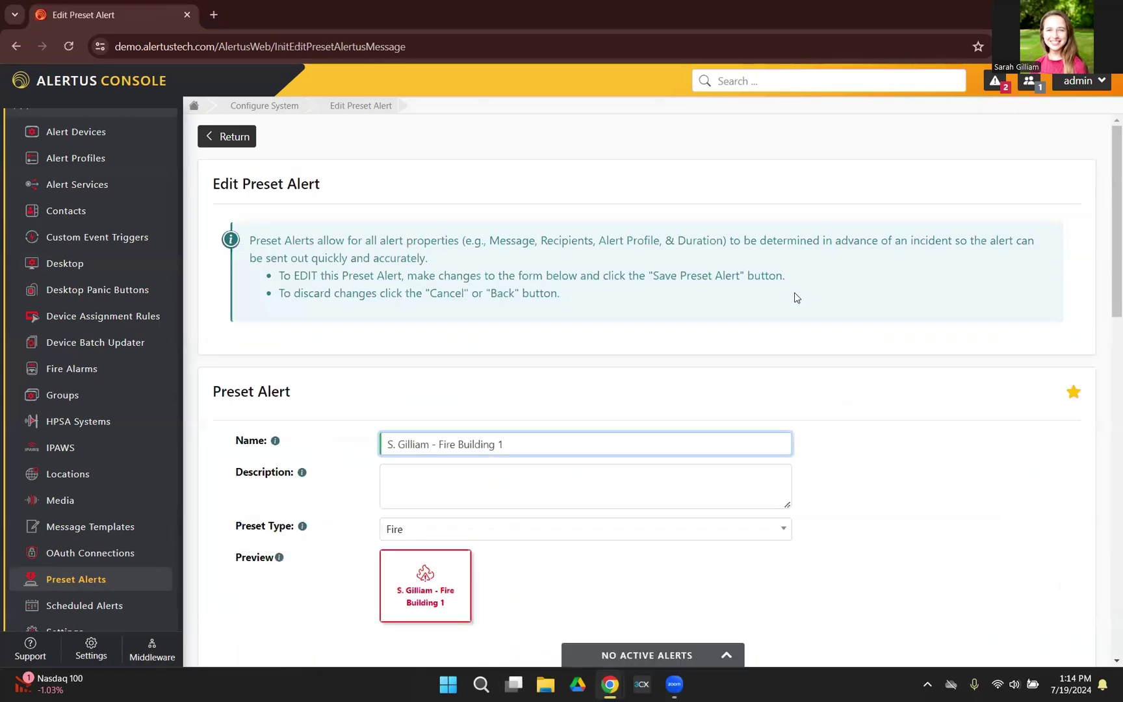
scroll(797, 297, "down", 2)
scroll(716, 292, "down", 1)
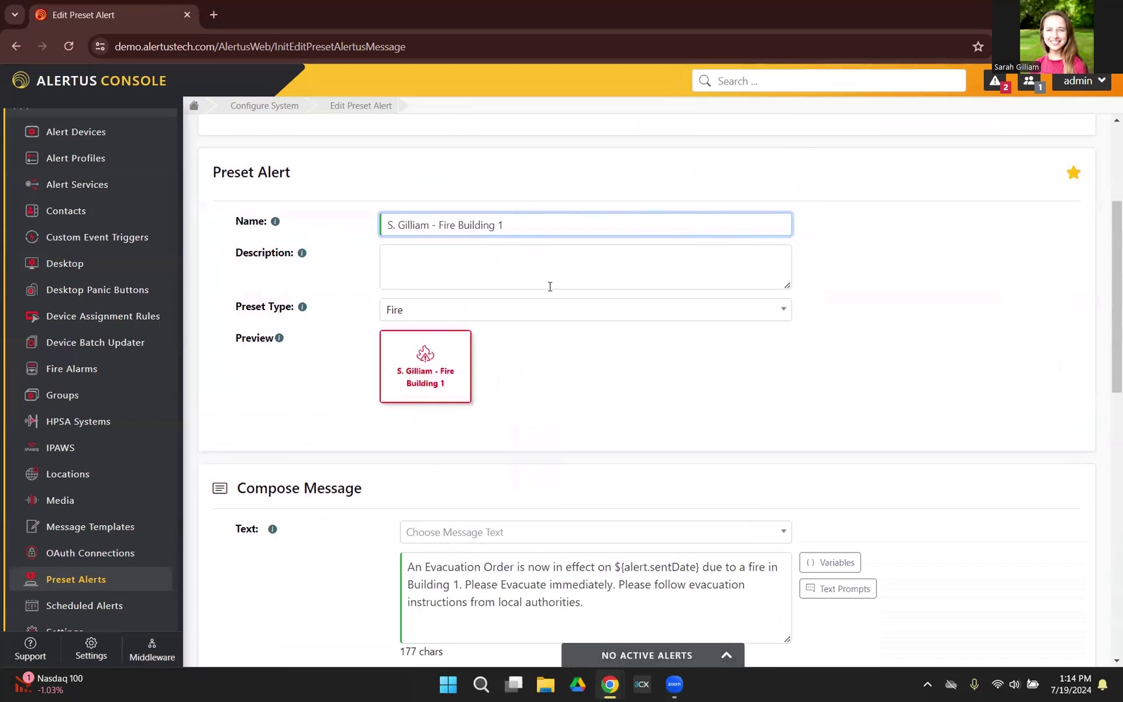
scroll(544, 364, "down", 1)
scroll(504, 321, "down", 2)
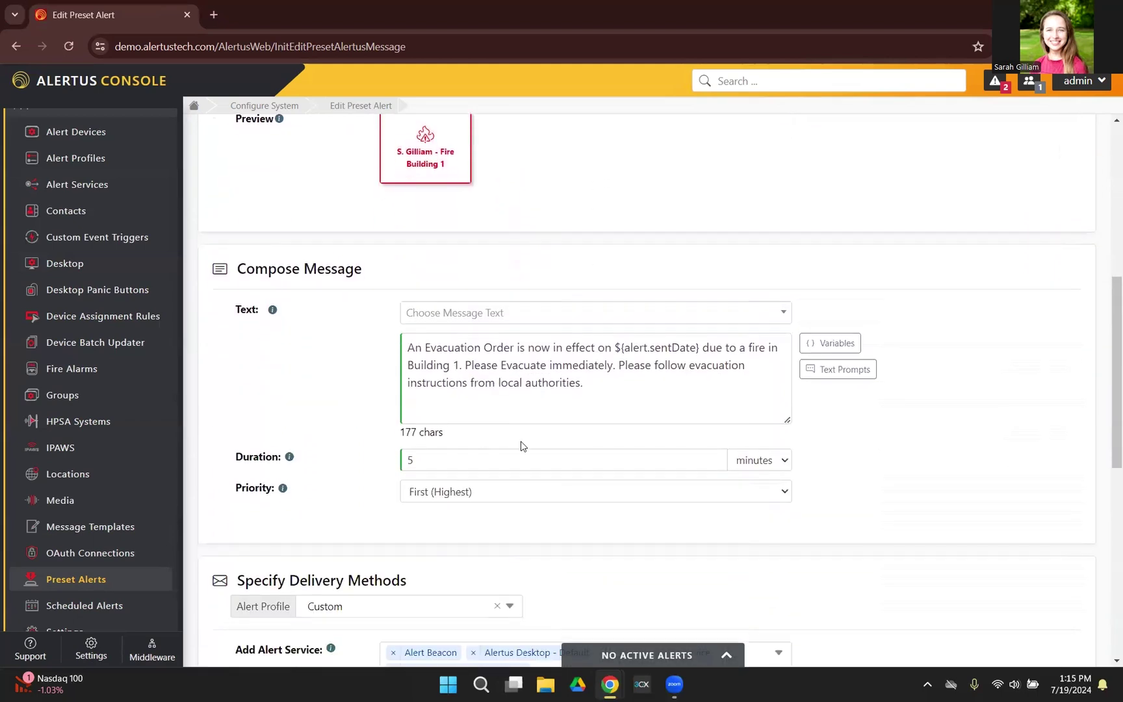
scroll(505, 384, "down", 2)
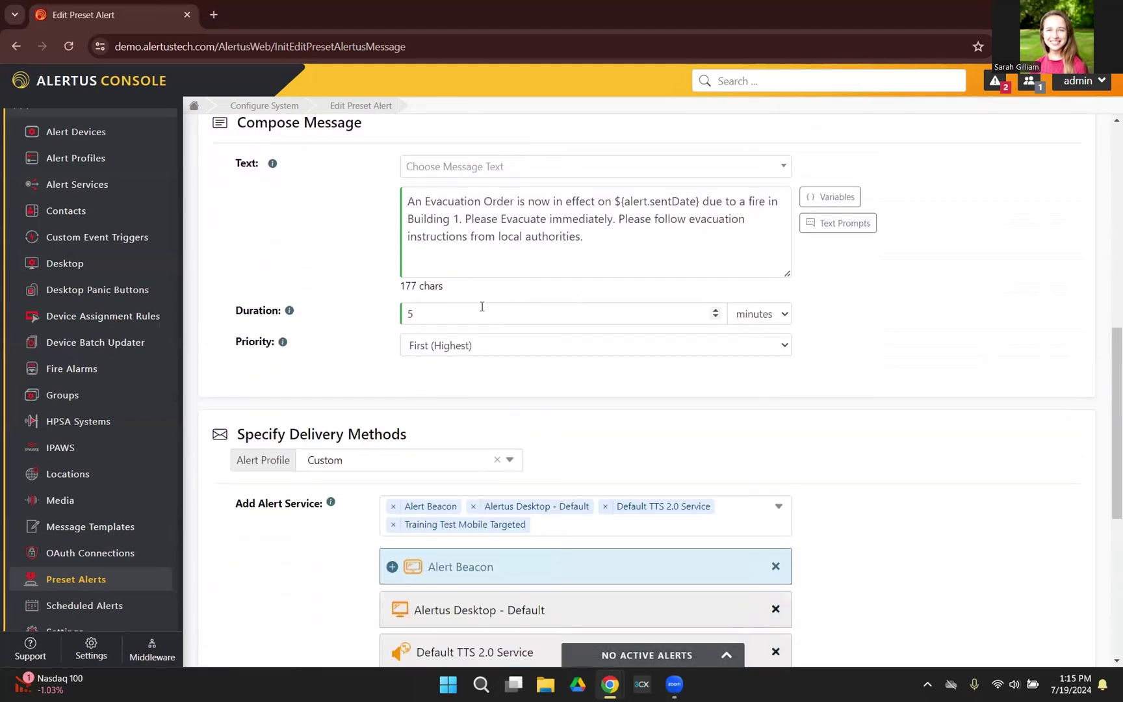
scroll(517, 362, "down", 4)
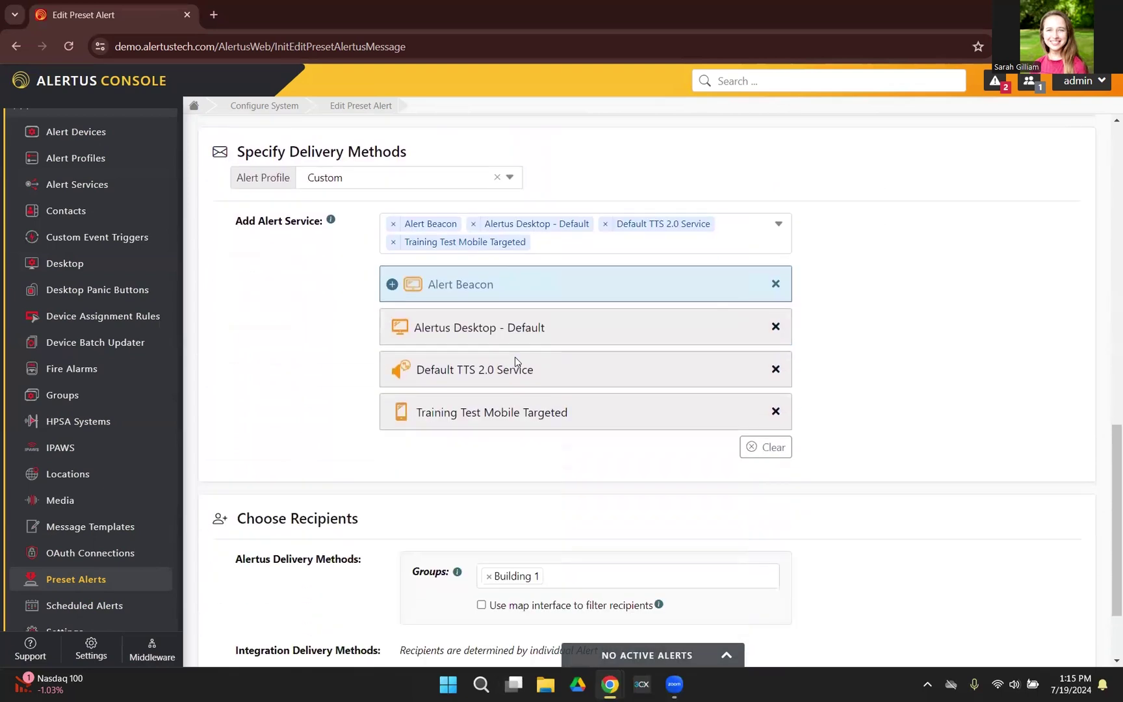
scroll(404, 361, "down", 2)
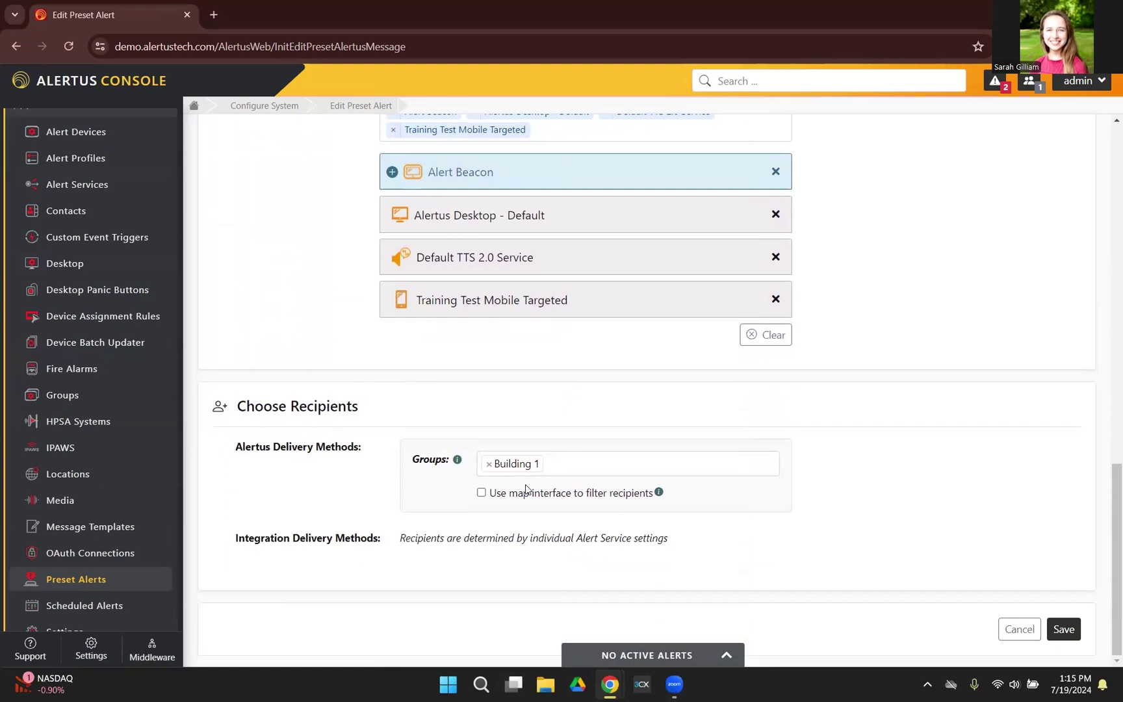
left_click(1027, 634)
scroll(981, 597, "down", 4)
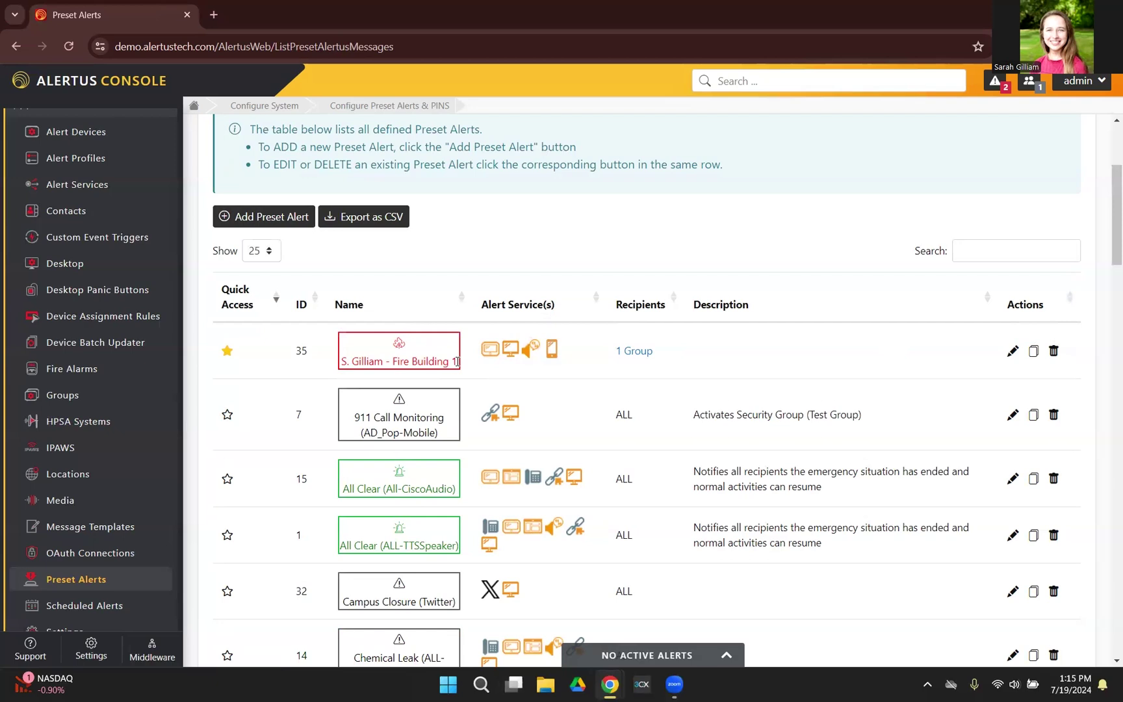
scroll(457, 361, "up", 1)
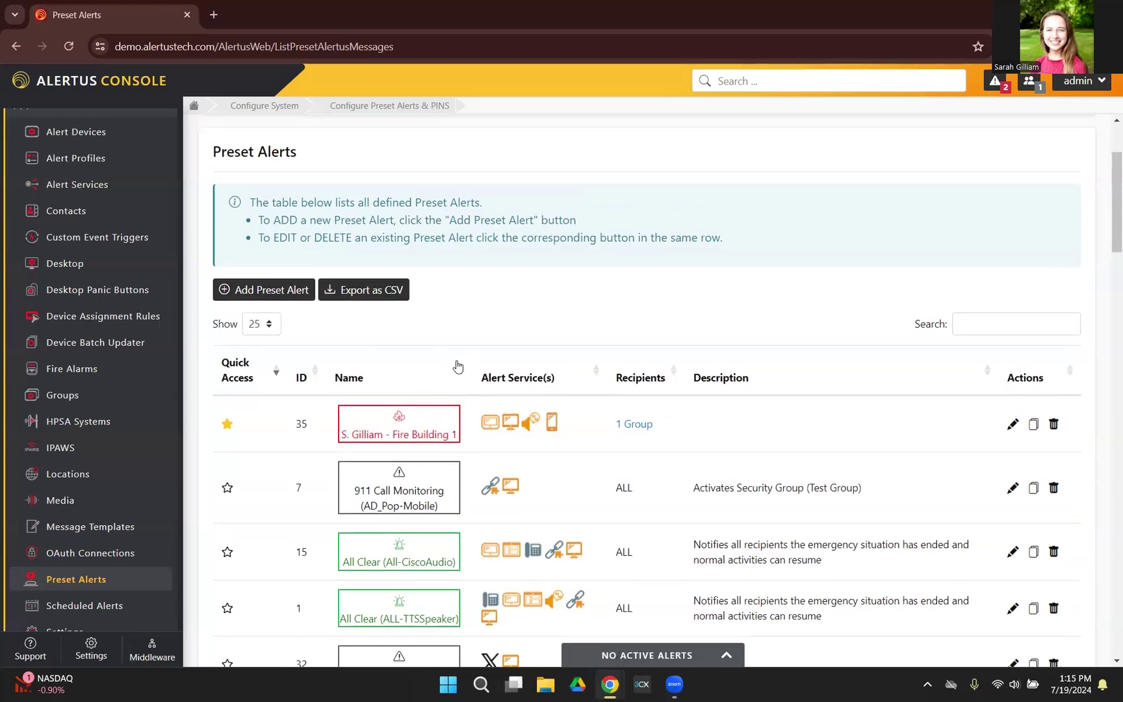
- Start a new preset alert named with the author's name plus 'Fire Building 2', type Fire
left_click(265, 292)
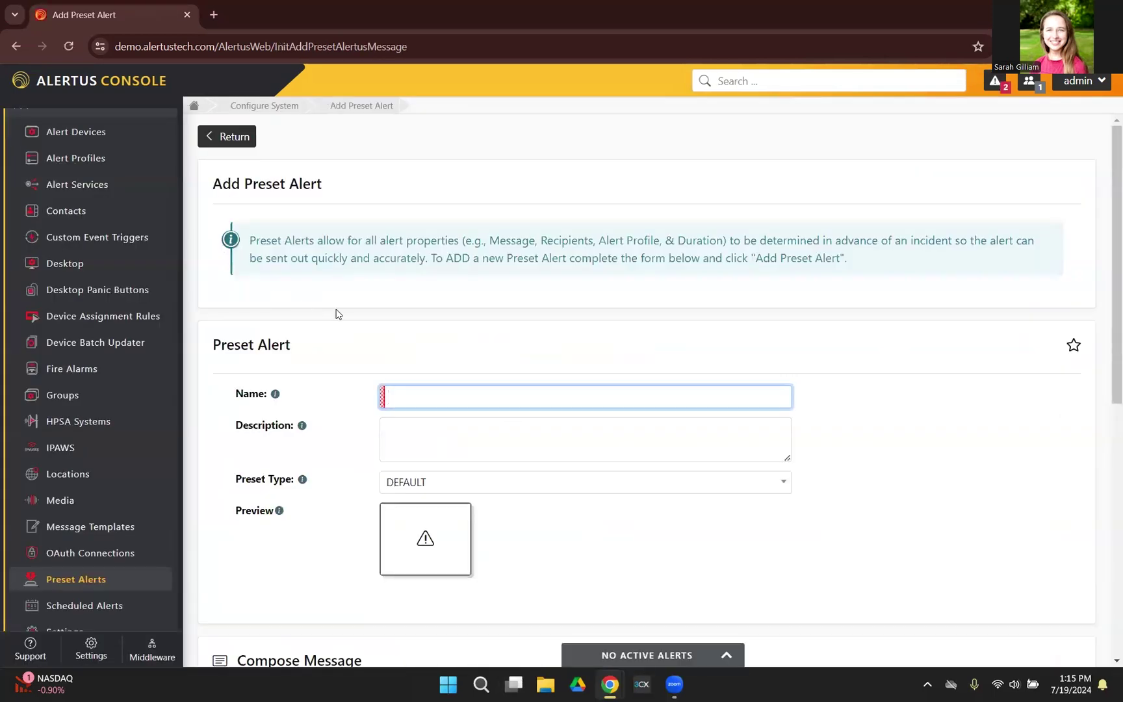
scroll(355, 325, "down", 1)
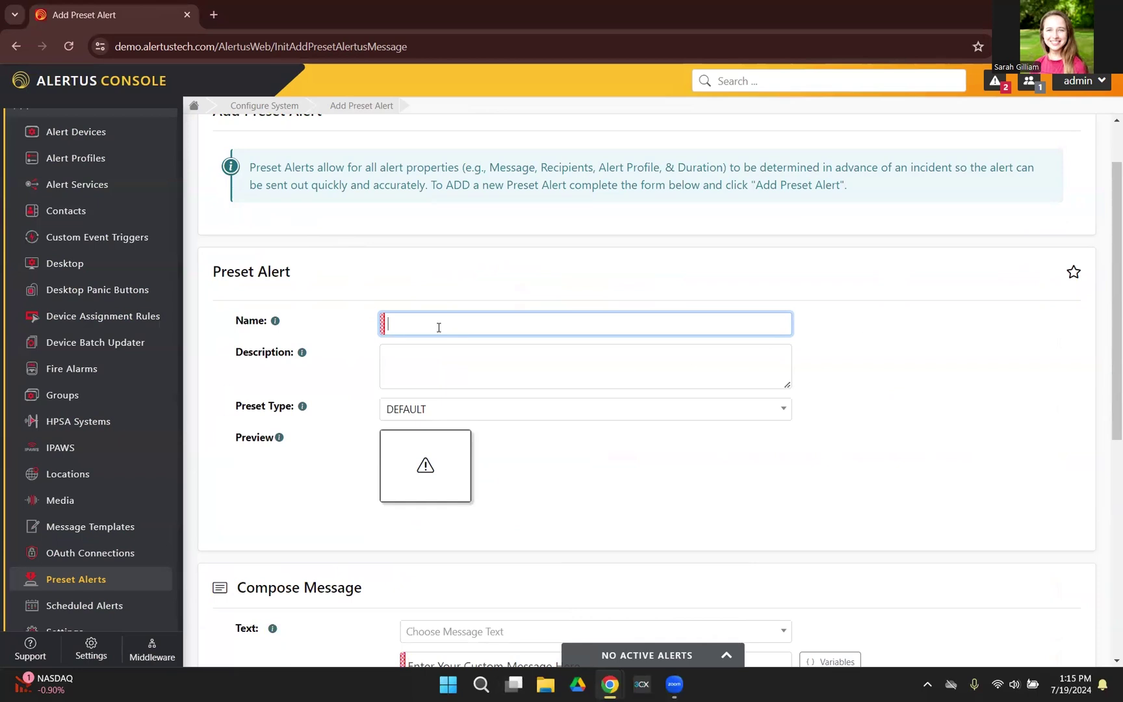
type("S. Gilliam - Fire Building 2")
scroll(516, 349, "down", 1)
left_click(520, 334)
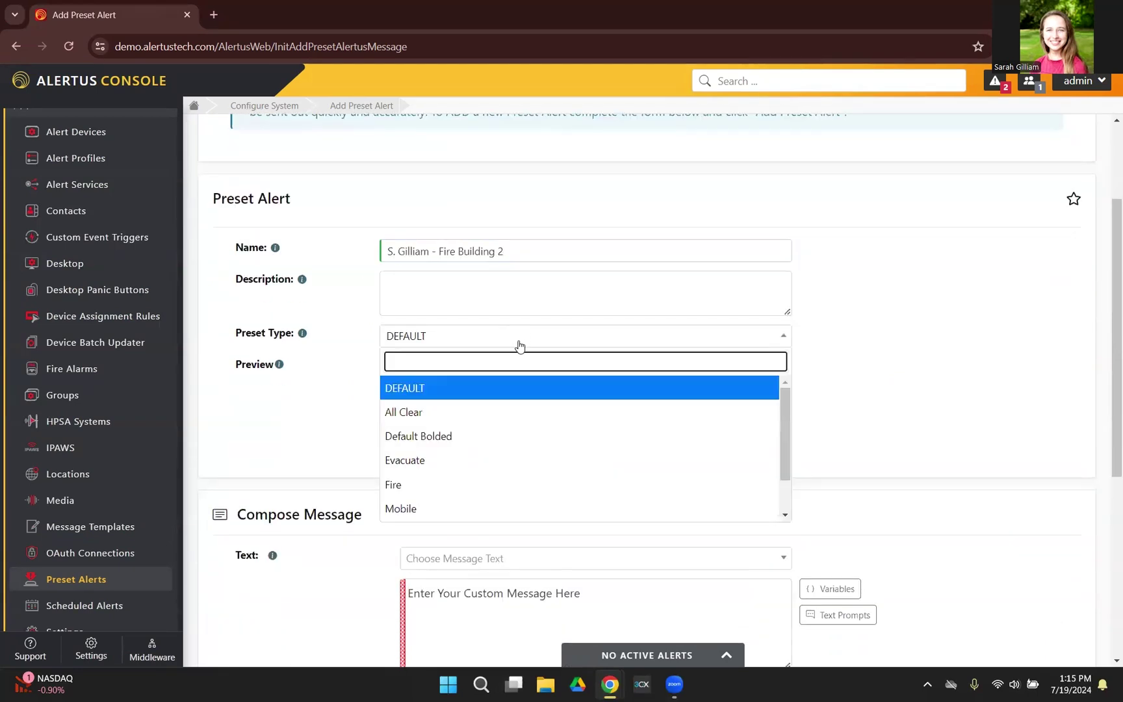
left_click(466, 484)
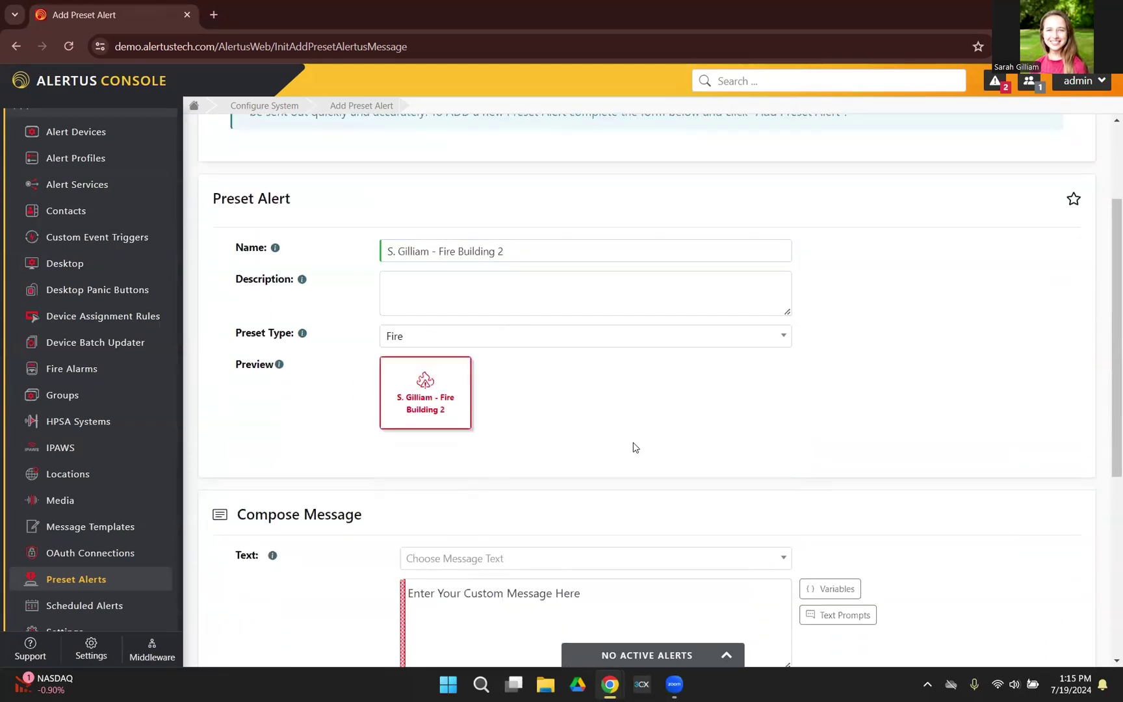
scroll(603, 429, "down", 5)
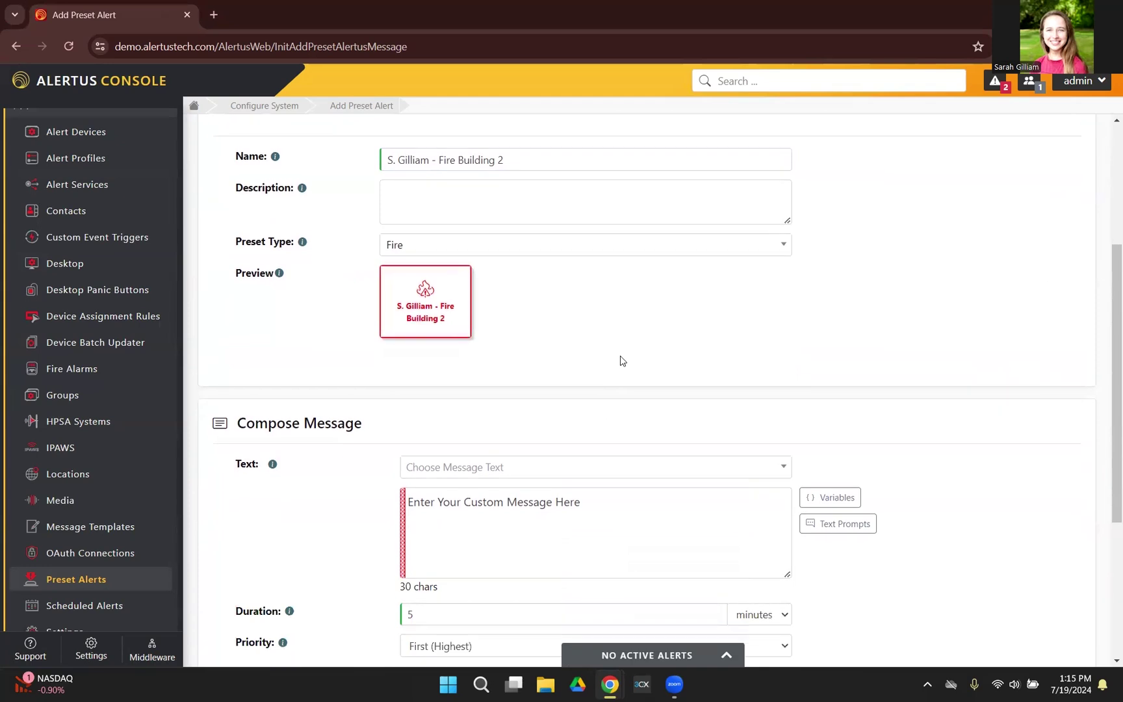
- Fill the message with the Fire Evacuation Order template, found by searching 'fir'
left_click(536, 267)
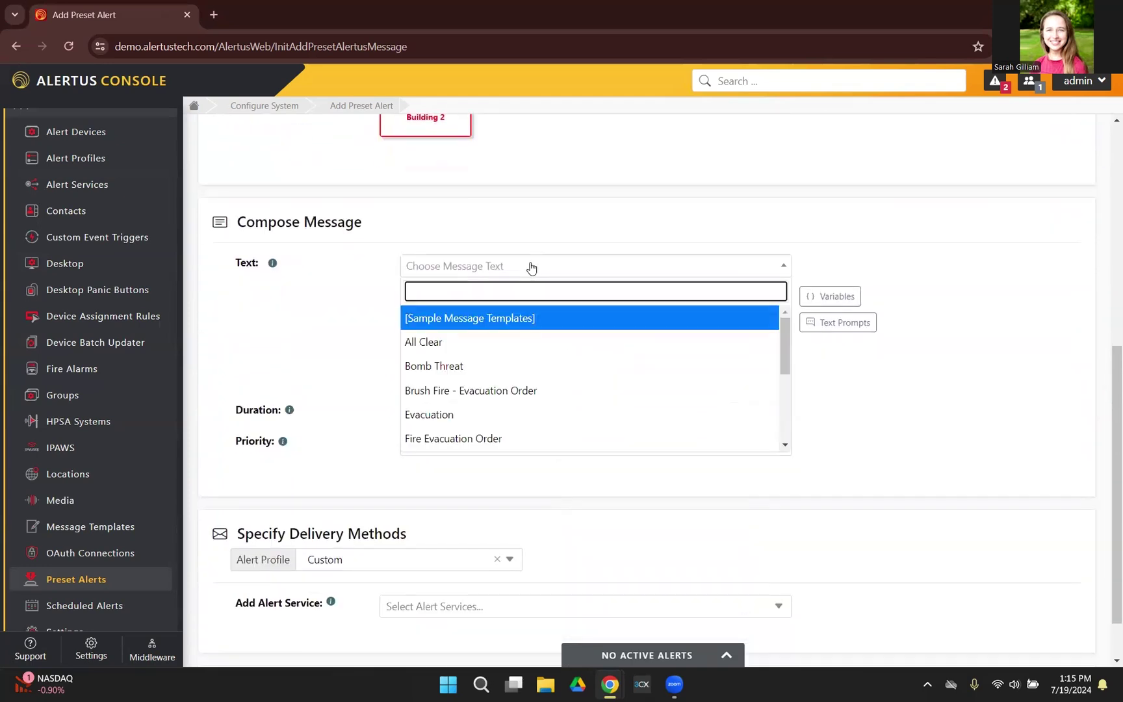
scroll(568, 364, "down", 1)
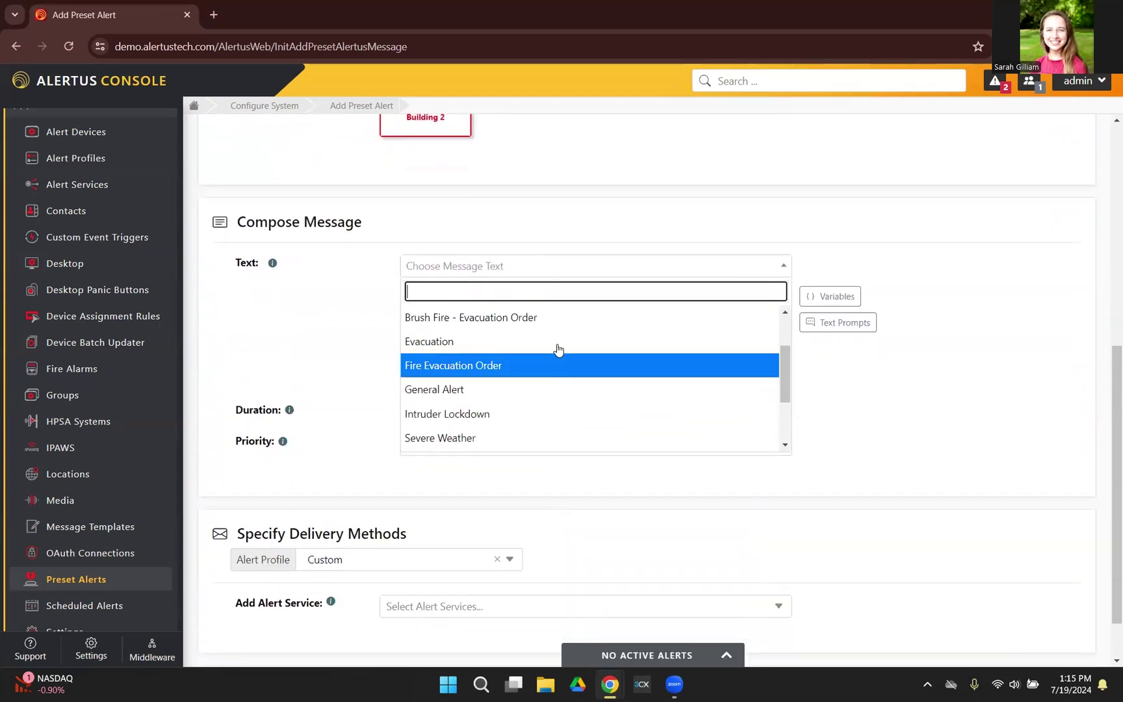
type("fire")
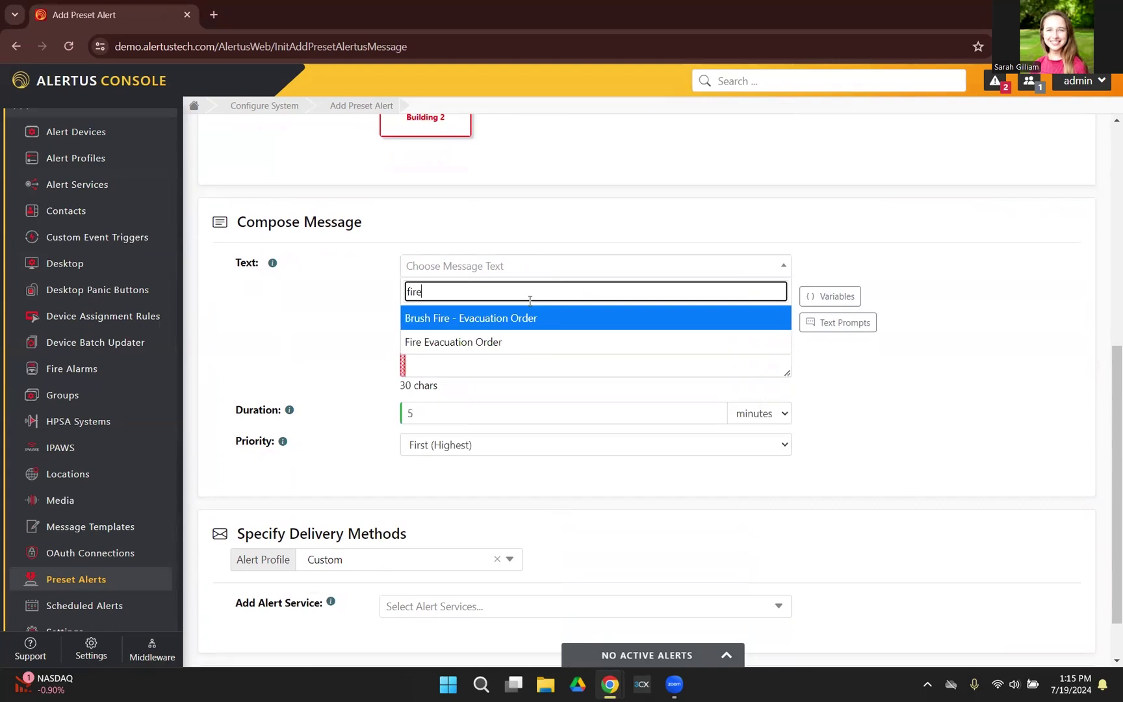
left_click(513, 341)
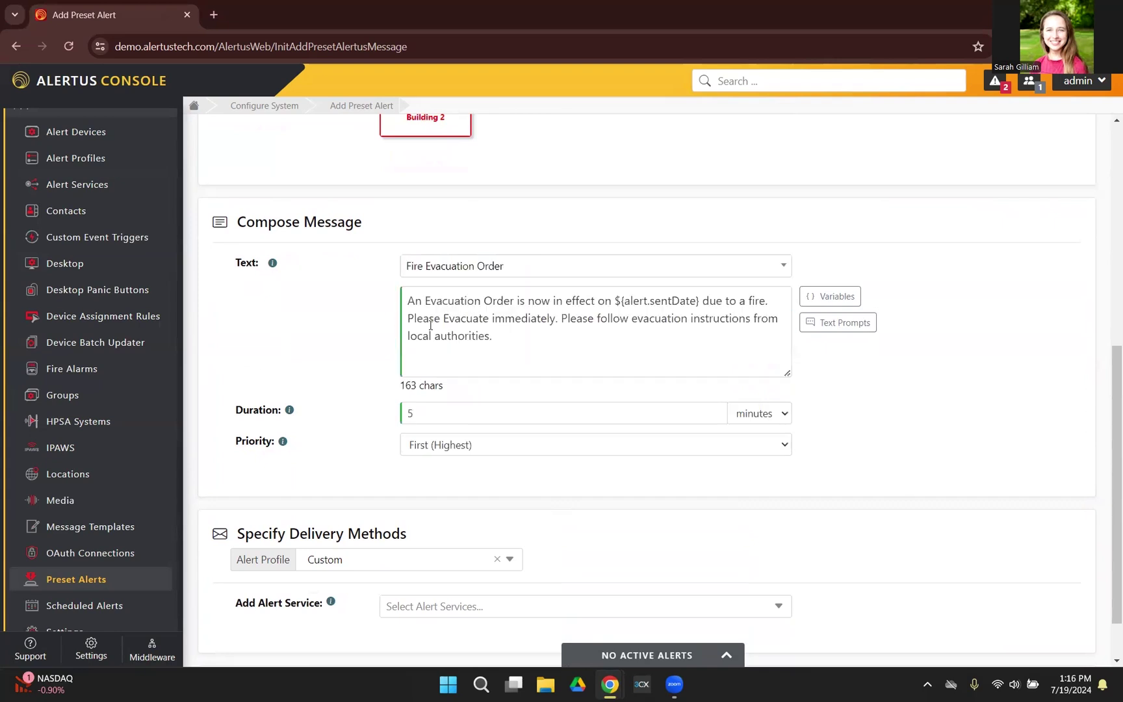
- Insert 'in Building 2' after 'fire' in the message text
left_click(765, 302)
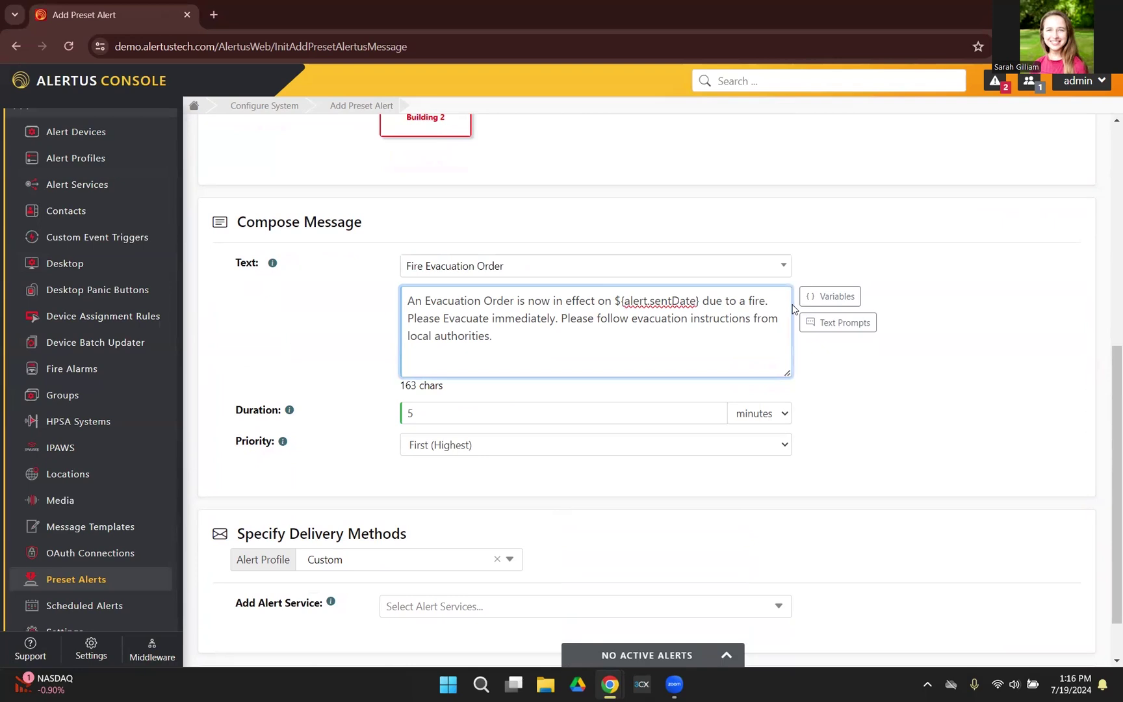
type("in Buildi")
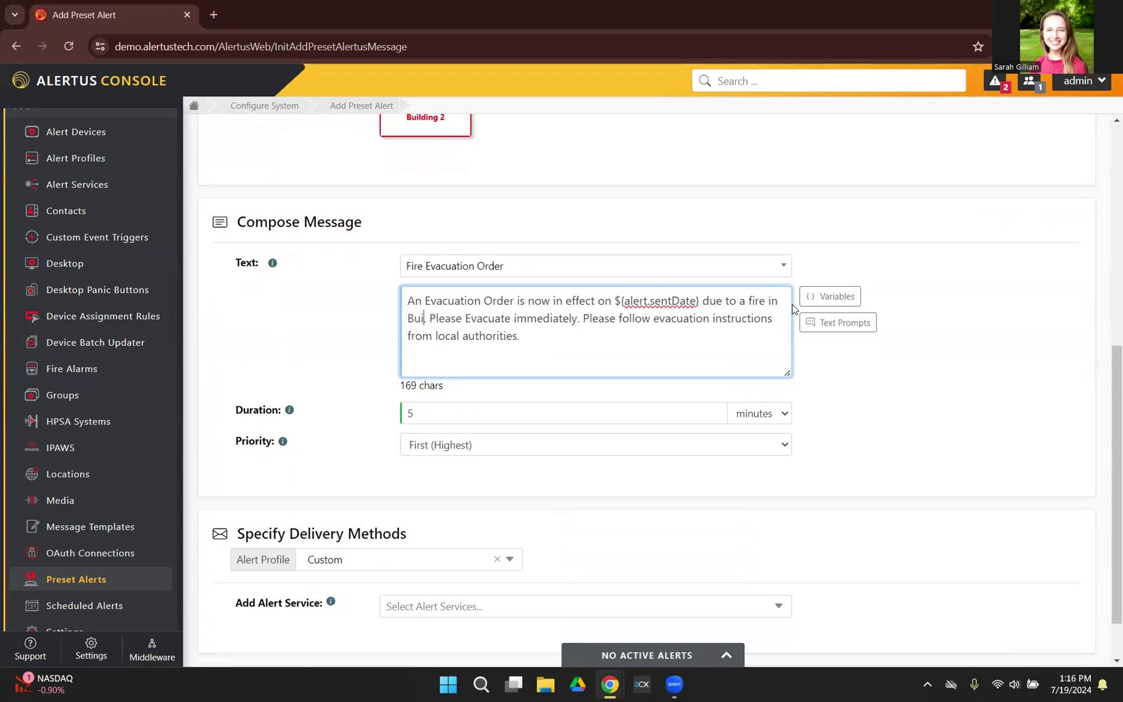
type("ng 2.")
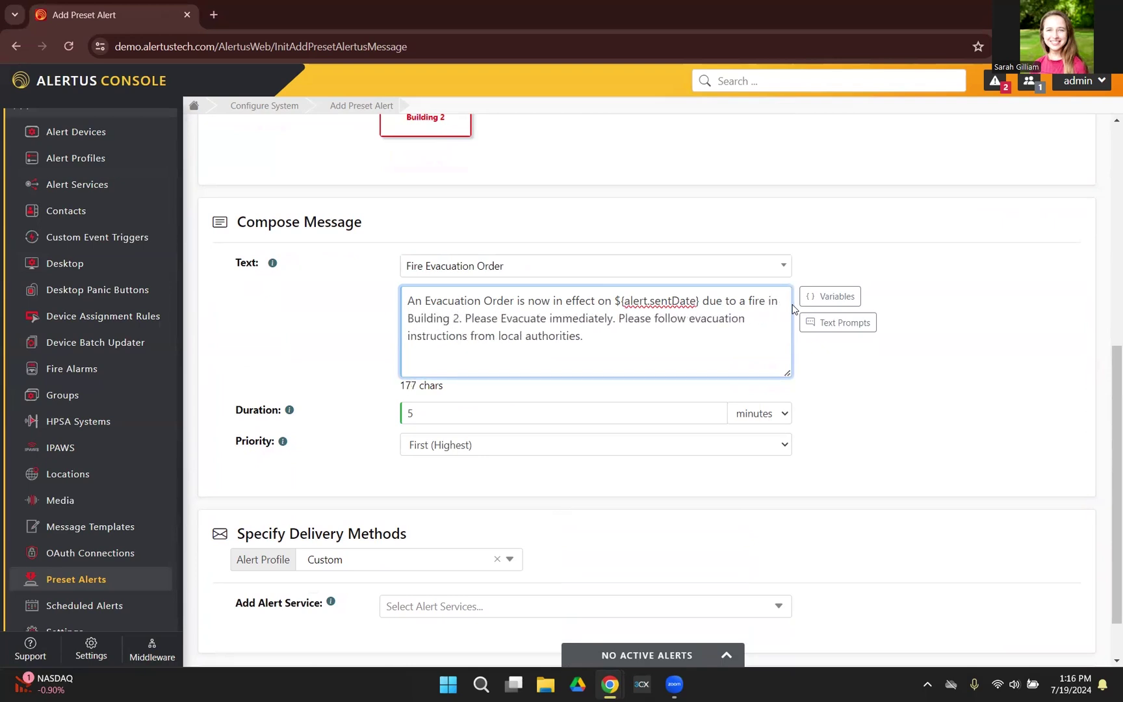
left_click(673, 300)
- Append a [Type Your Name Here] text prompt to the end of the message
left_click(848, 324)
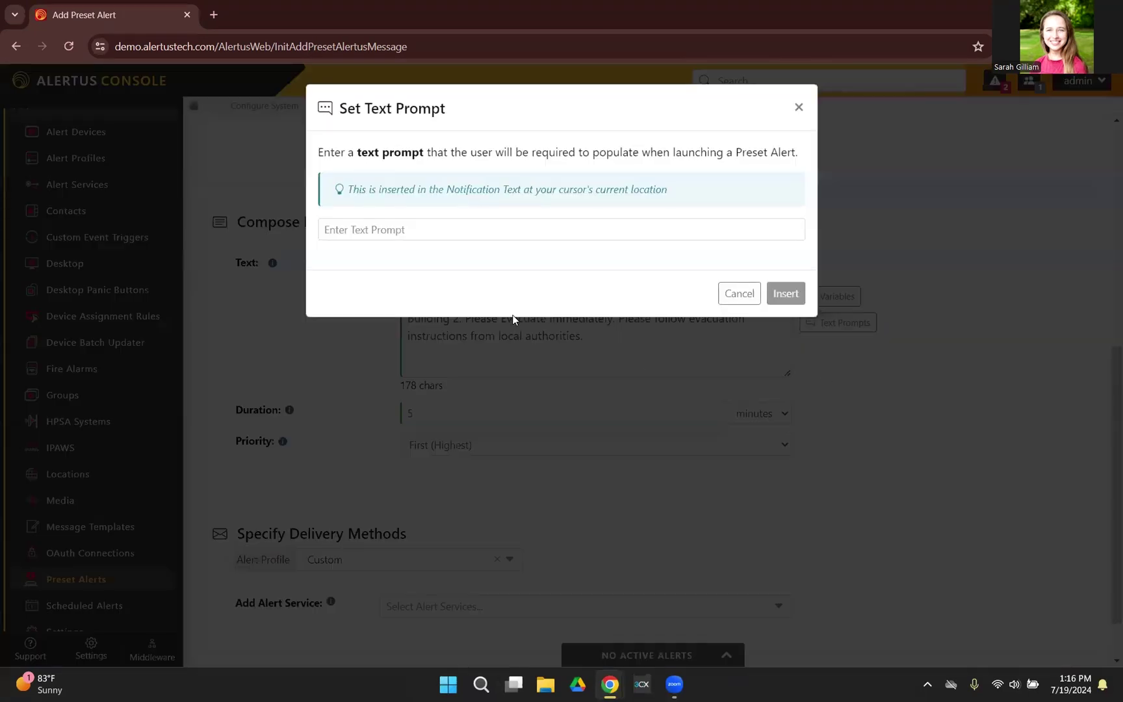
left_click(449, 229)
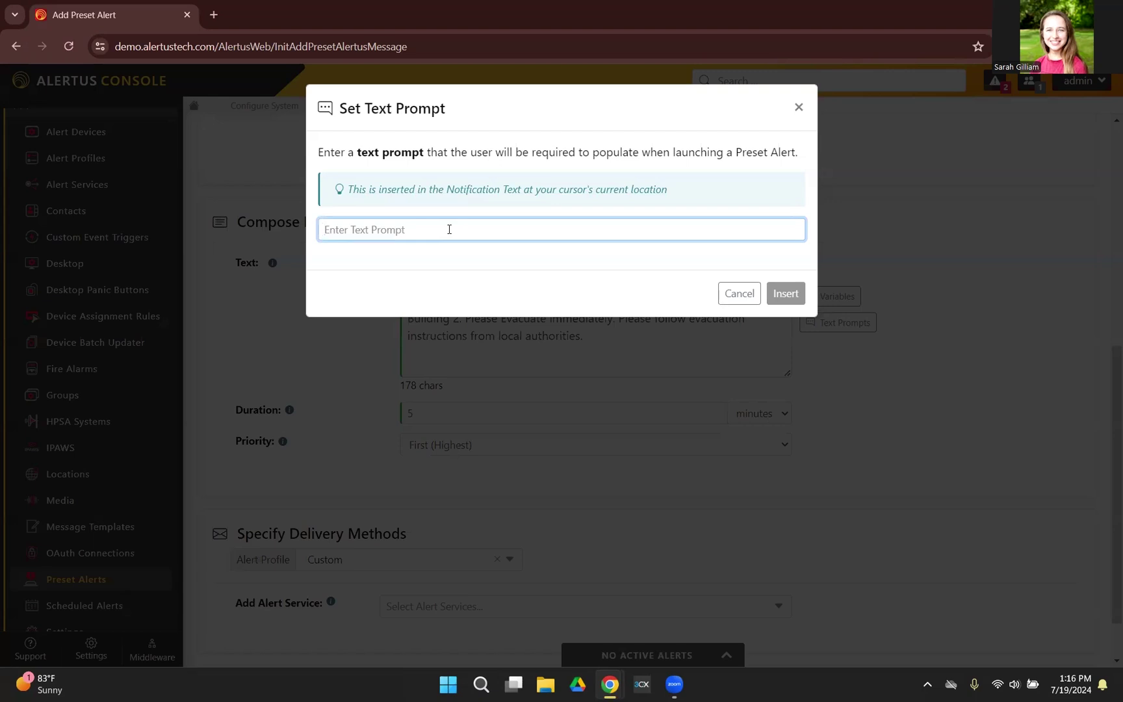
type("Type")
type(" oour Name Here")
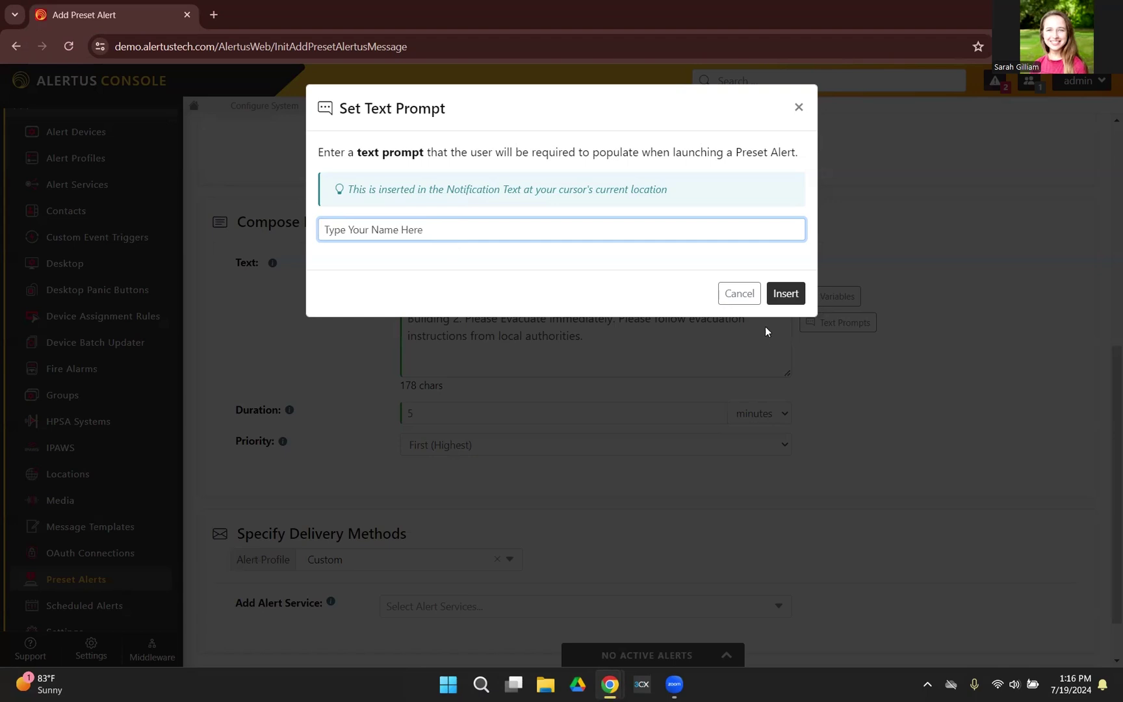
left_click(784, 293)
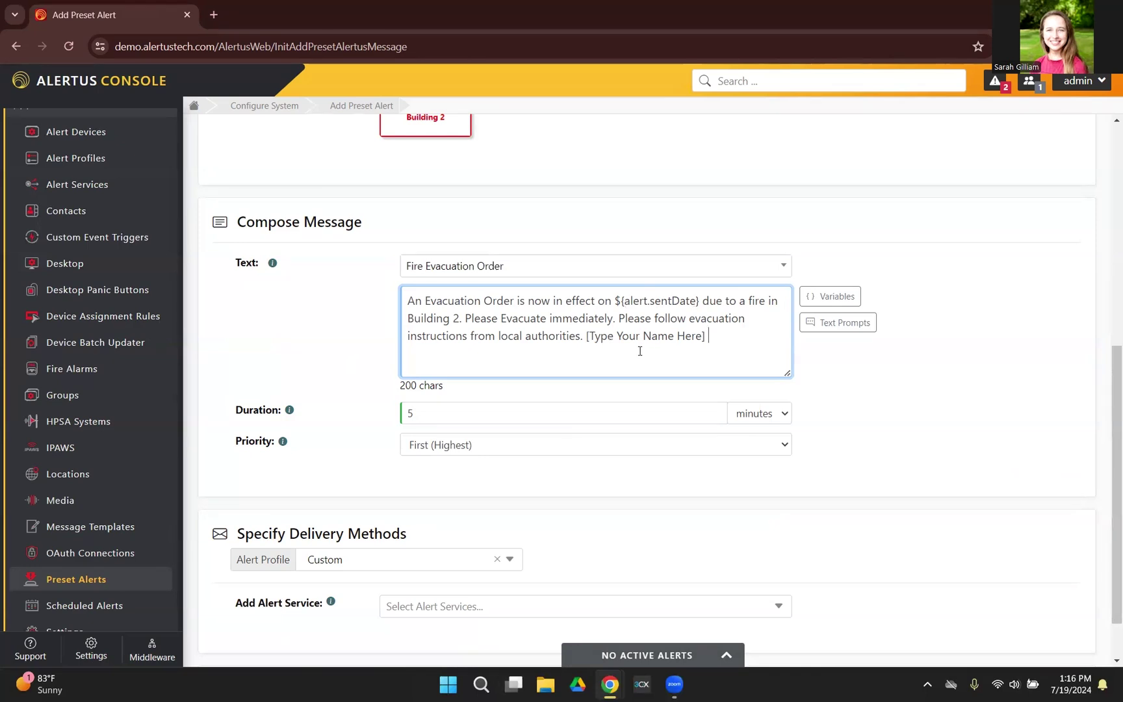
scroll(640, 351, "down", 1)
- Change the alert duration from 5 to 15 minutes
left_click(558, 349)
key("BackSpace")
type("1")
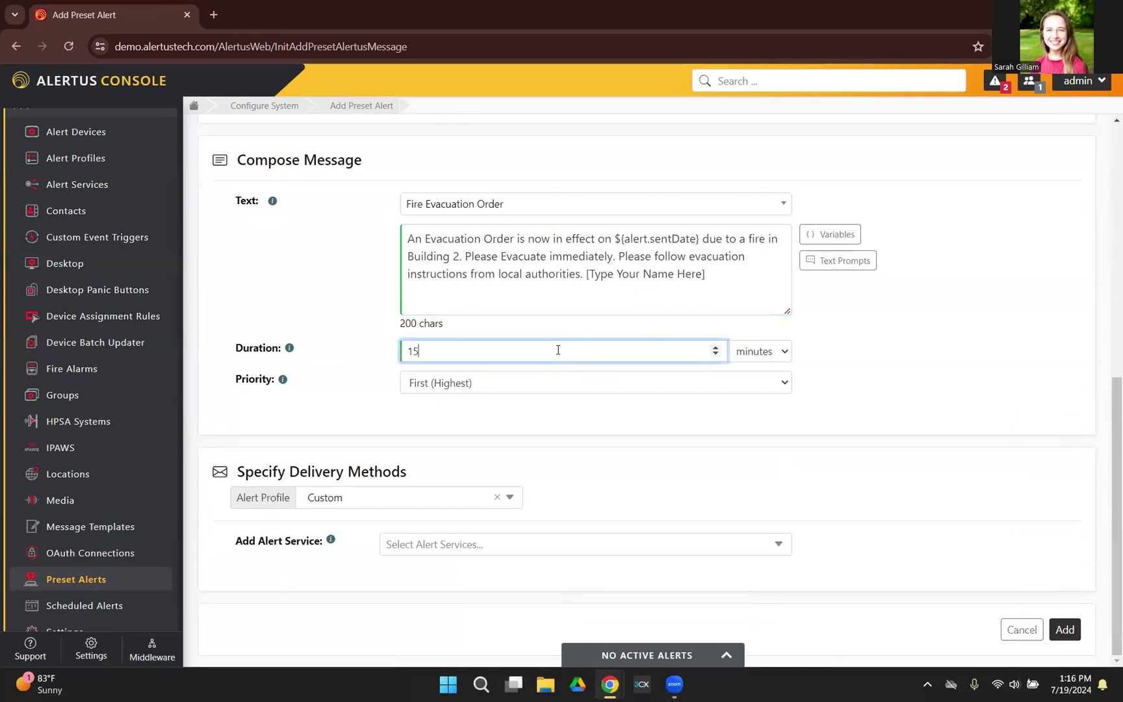
left_click(850, 355)
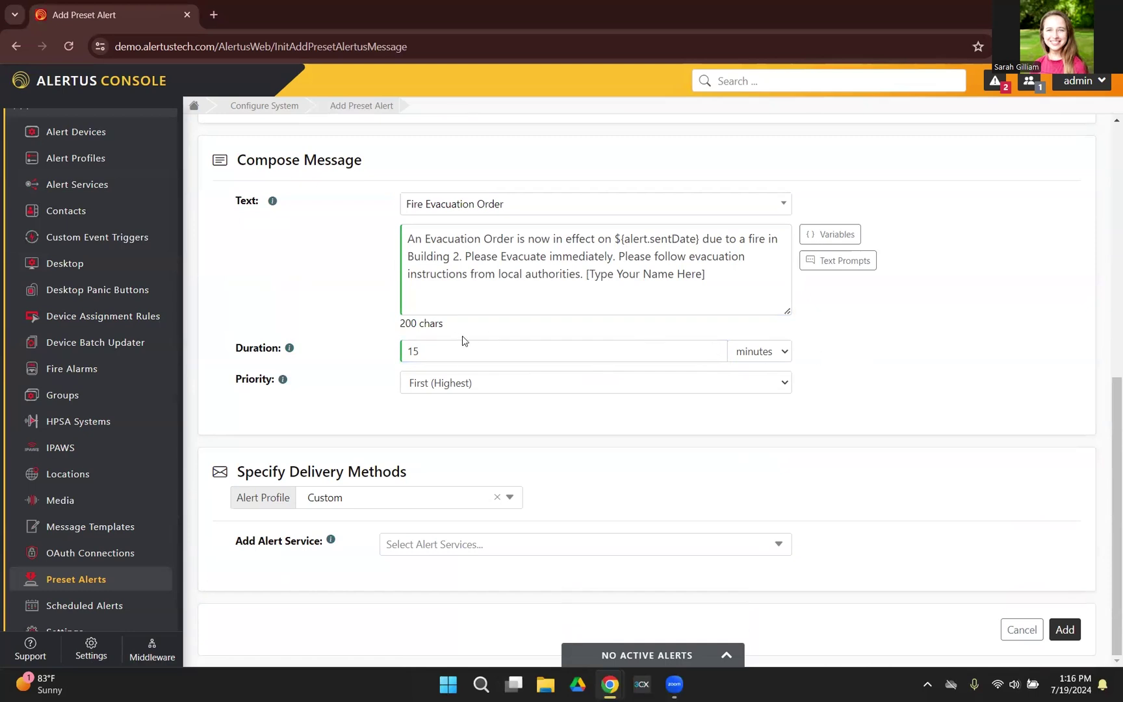
- Keep First (Highest) as the priority and review the alert profile options
left_click(470, 385)
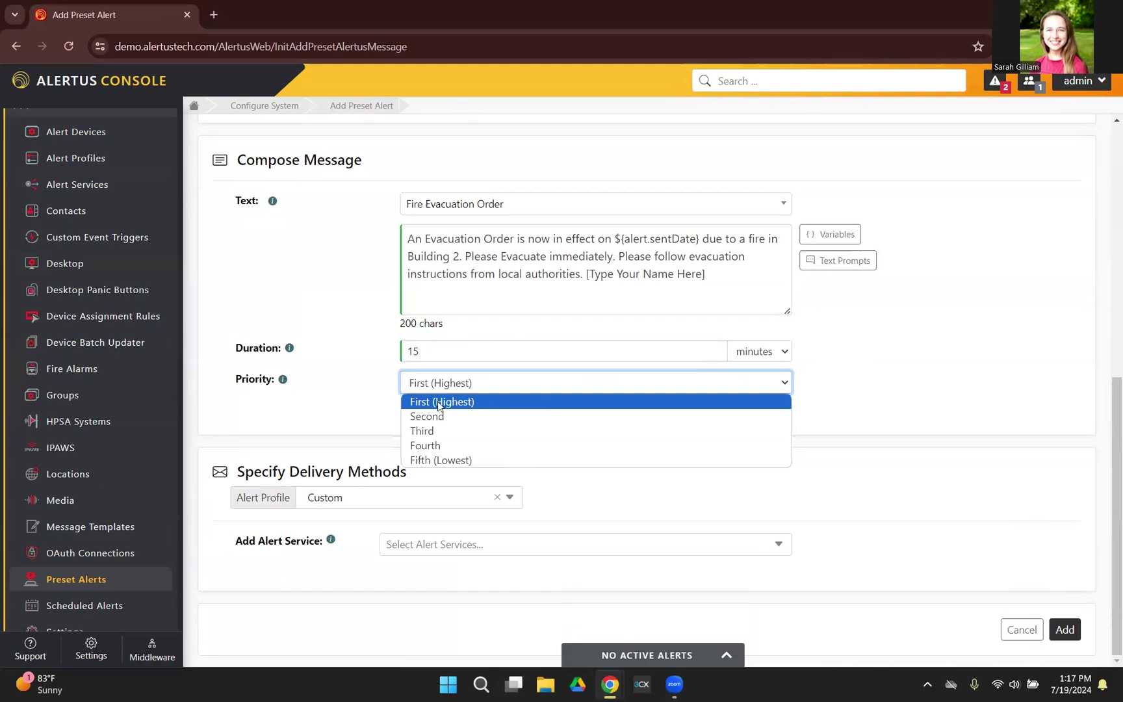
left_click(459, 404)
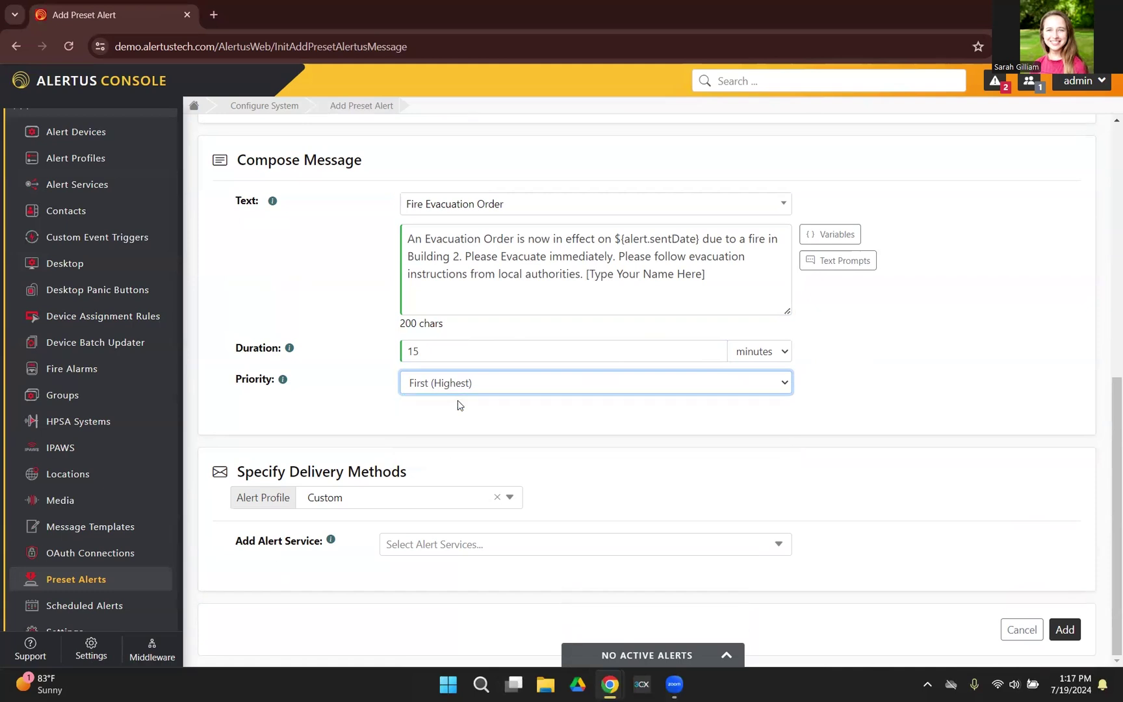
left_click(492, 386)
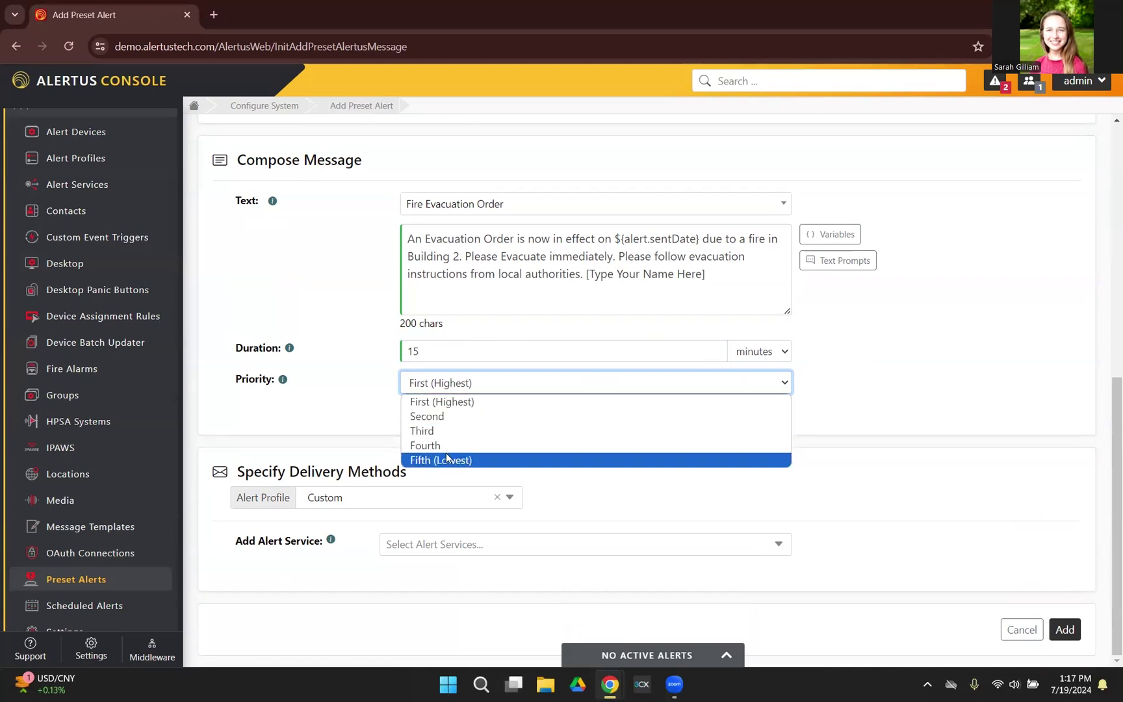
left_click(453, 404)
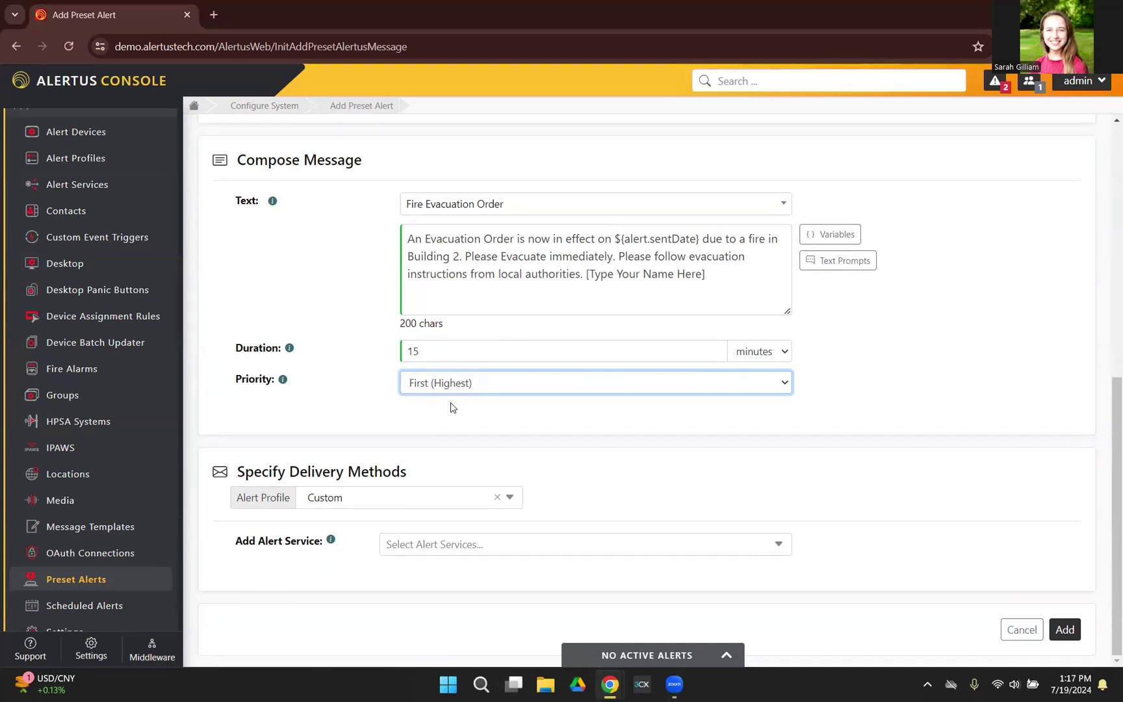
left_click(510, 497)
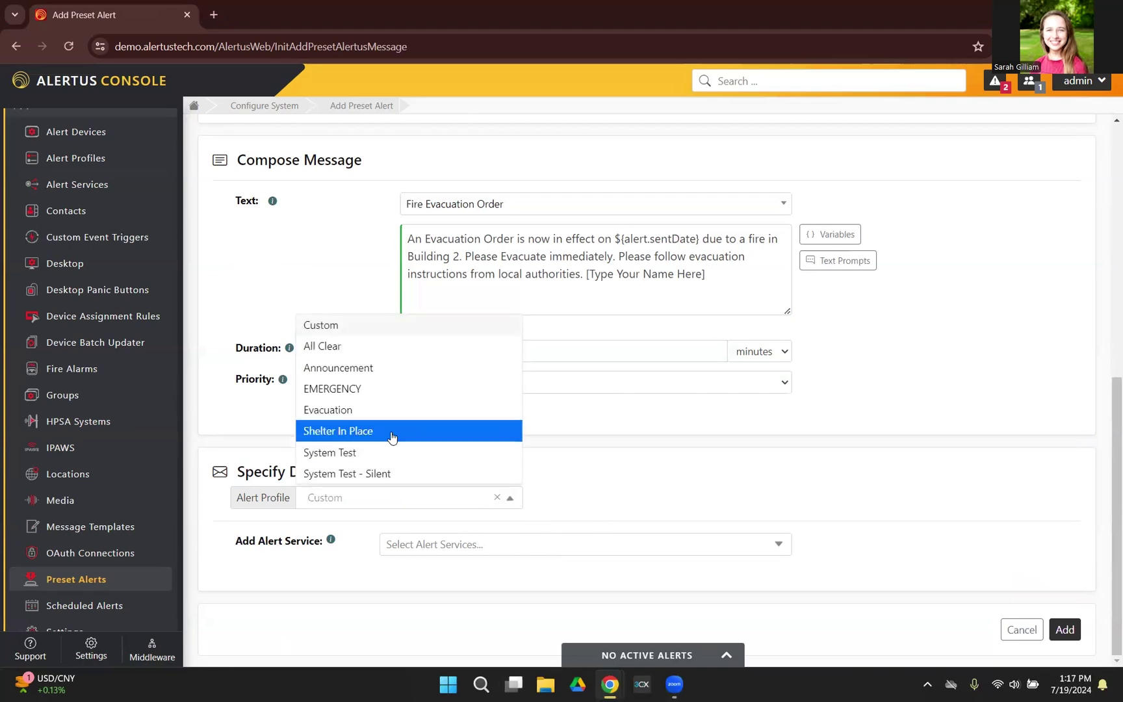
- Keep the Custom profile and add Alert Beacon, Alertus Desktop - Default, Default TTS 2.0 and Training Test Mobile Targeted services
left_click(661, 507)
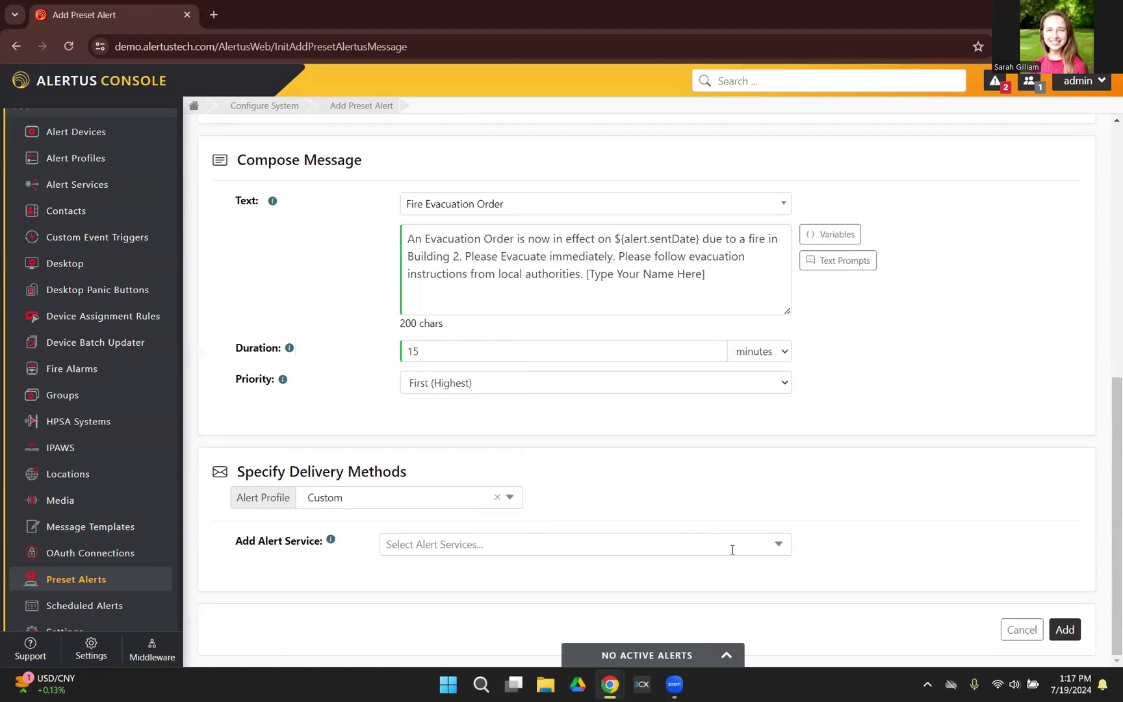
left_click(780, 554)
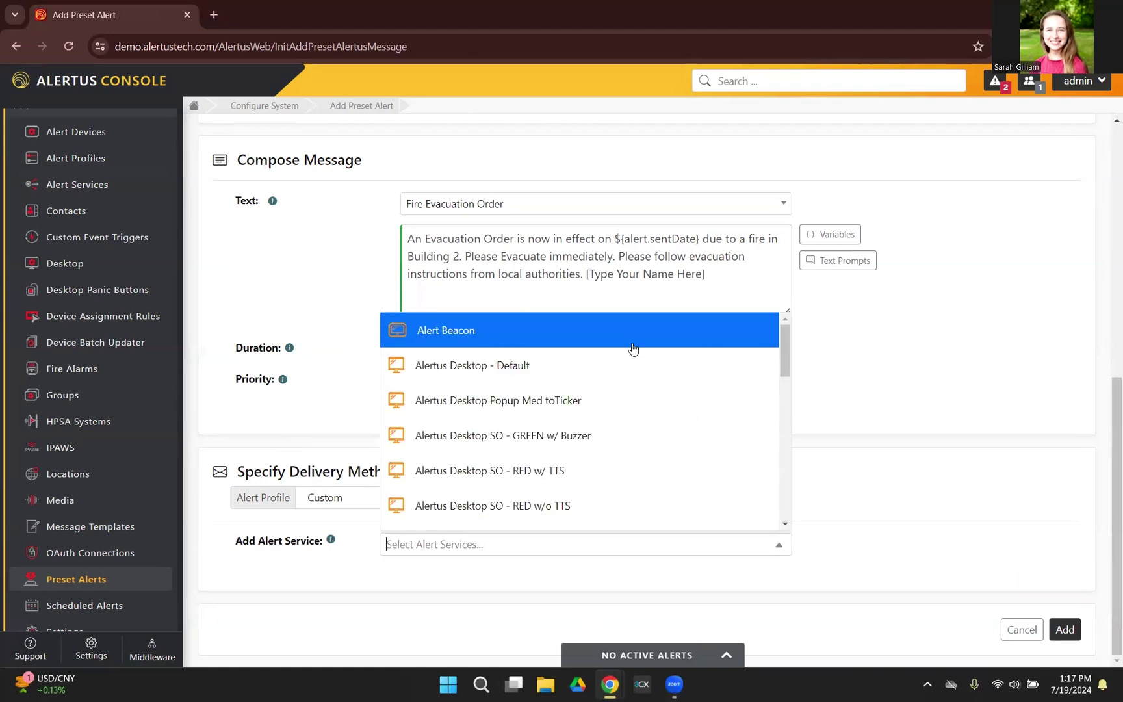
left_click(634, 347)
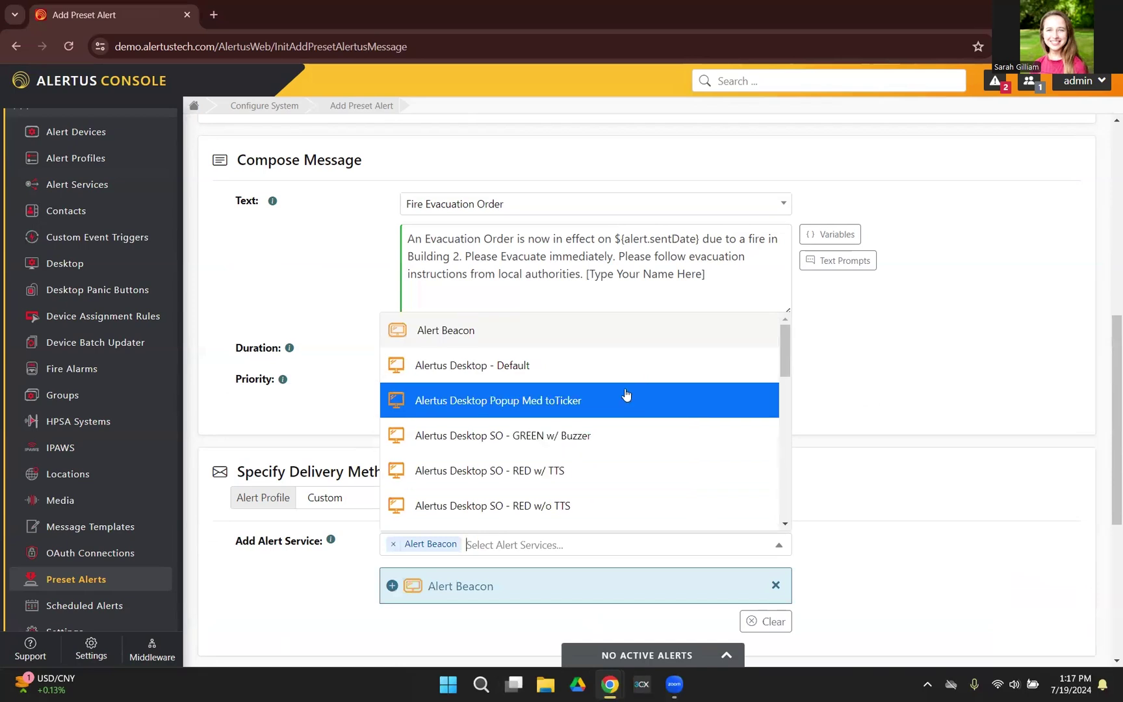
left_click(605, 370)
scroll(615, 388, "down", 6)
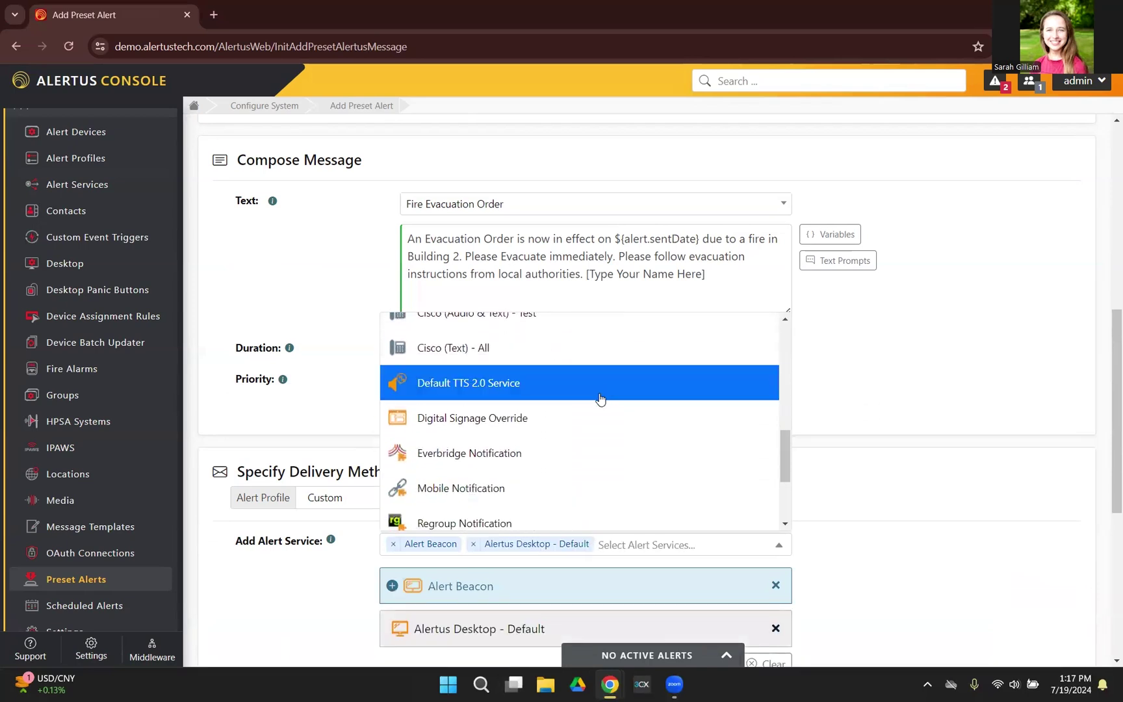
scroll(600, 399, "down", 3)
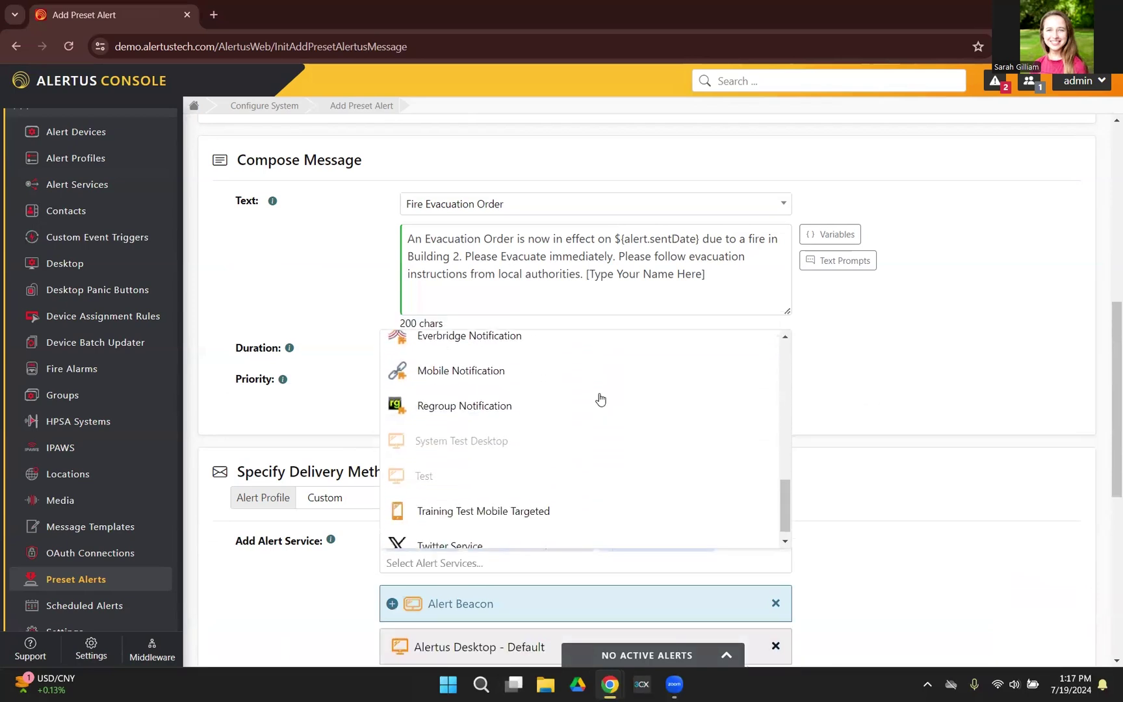
left_click(558, 496)
left_click(904, 572)
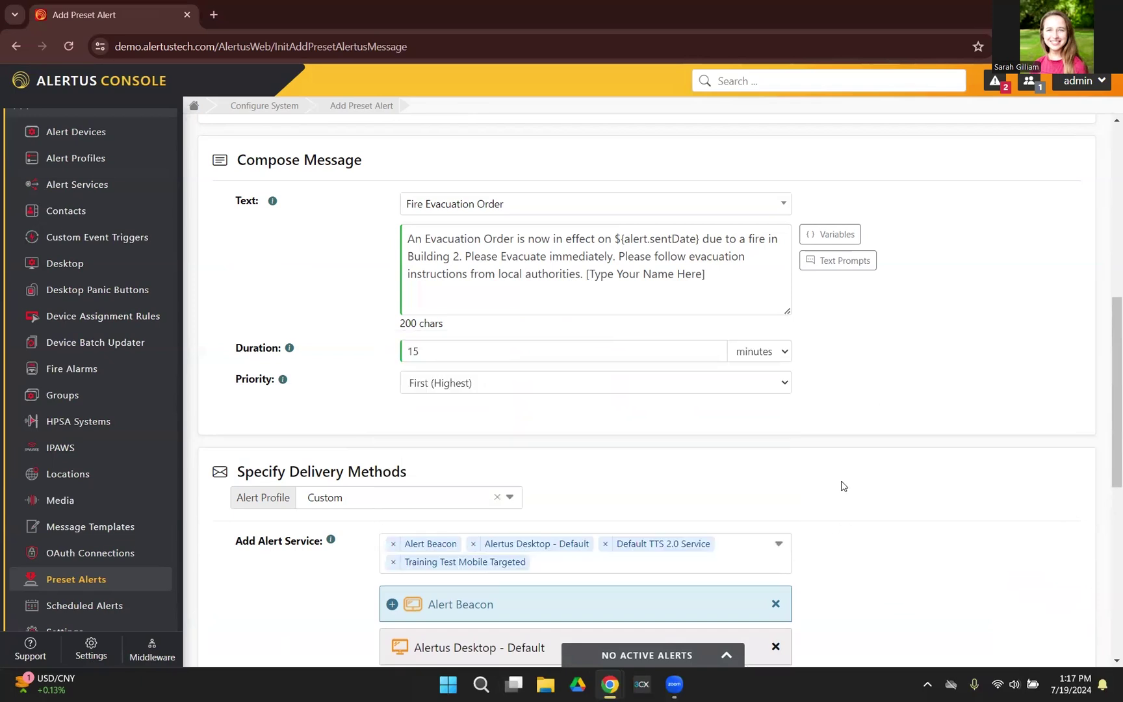
scroll(843, 486, "down", 5)
scroll(494, 302, "down", 2)
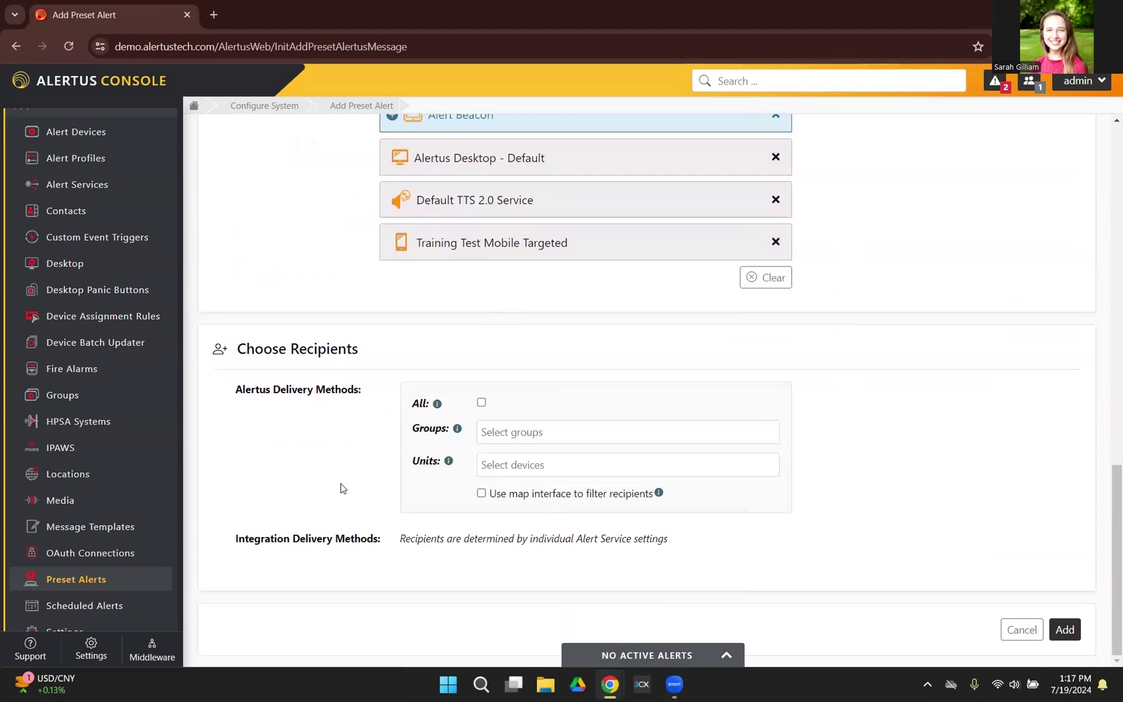
- Replace the single desktop unit recipient with the Building 2 group
left_click(481, 402)
left_click(481, 468)
left_click(559, 465)
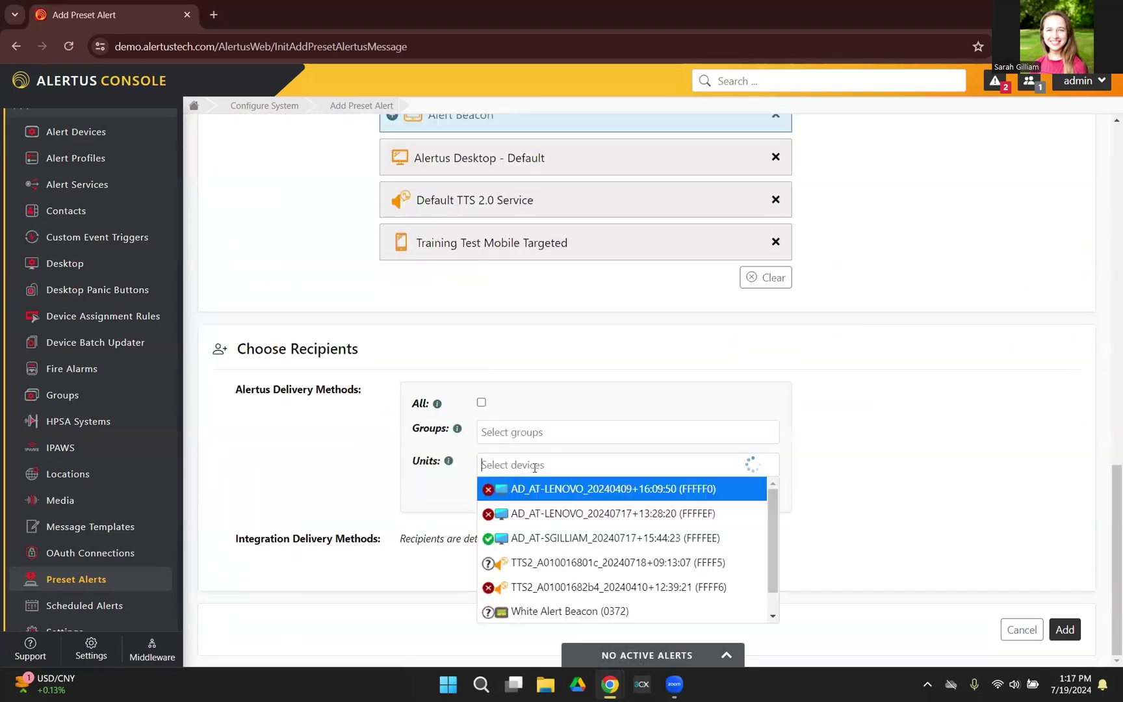
left_click(565, 531)
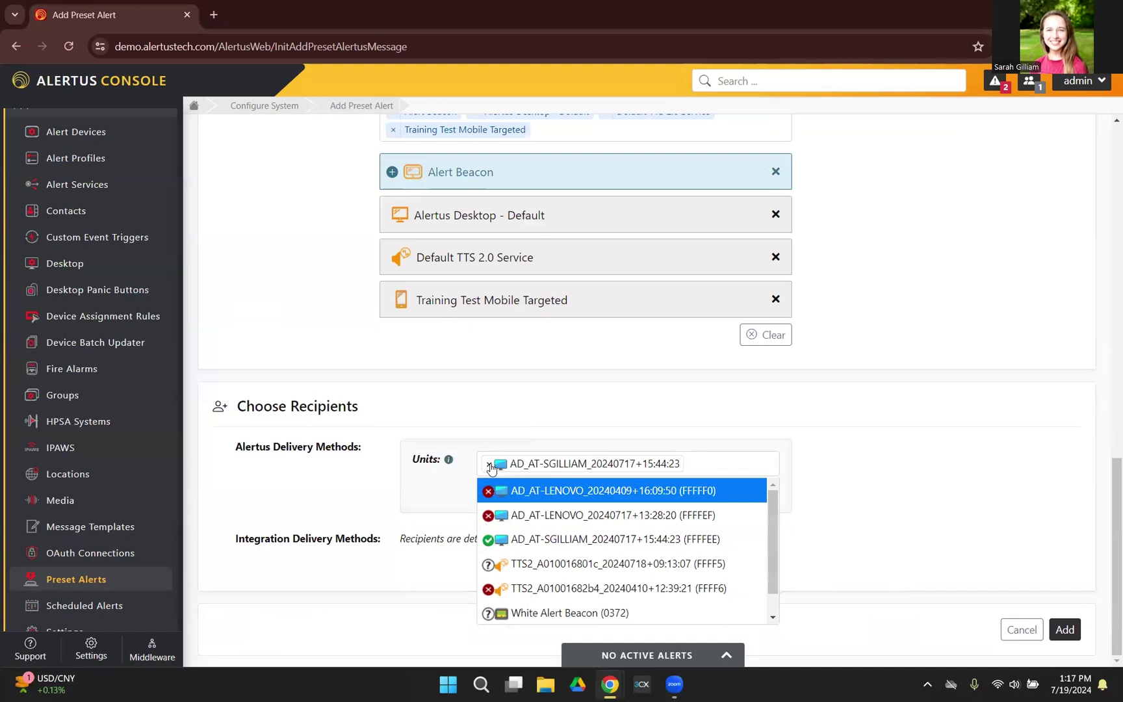
left_click(490, 464)
left_click(545, 491)
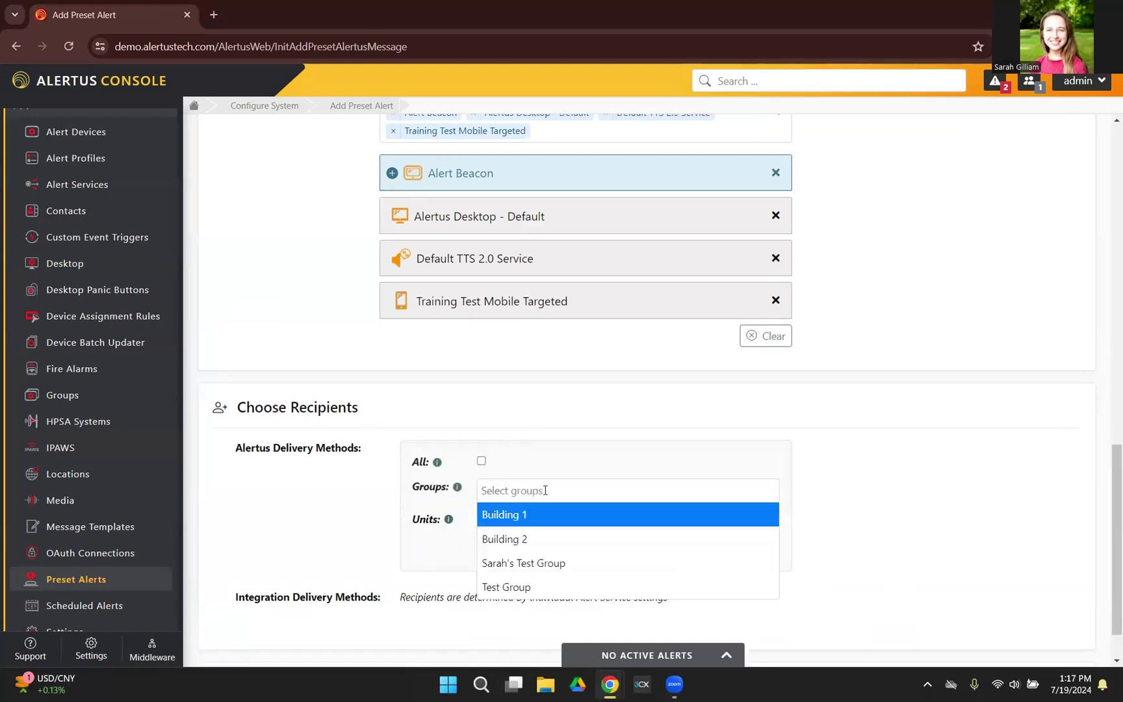
left_click(530, 546)
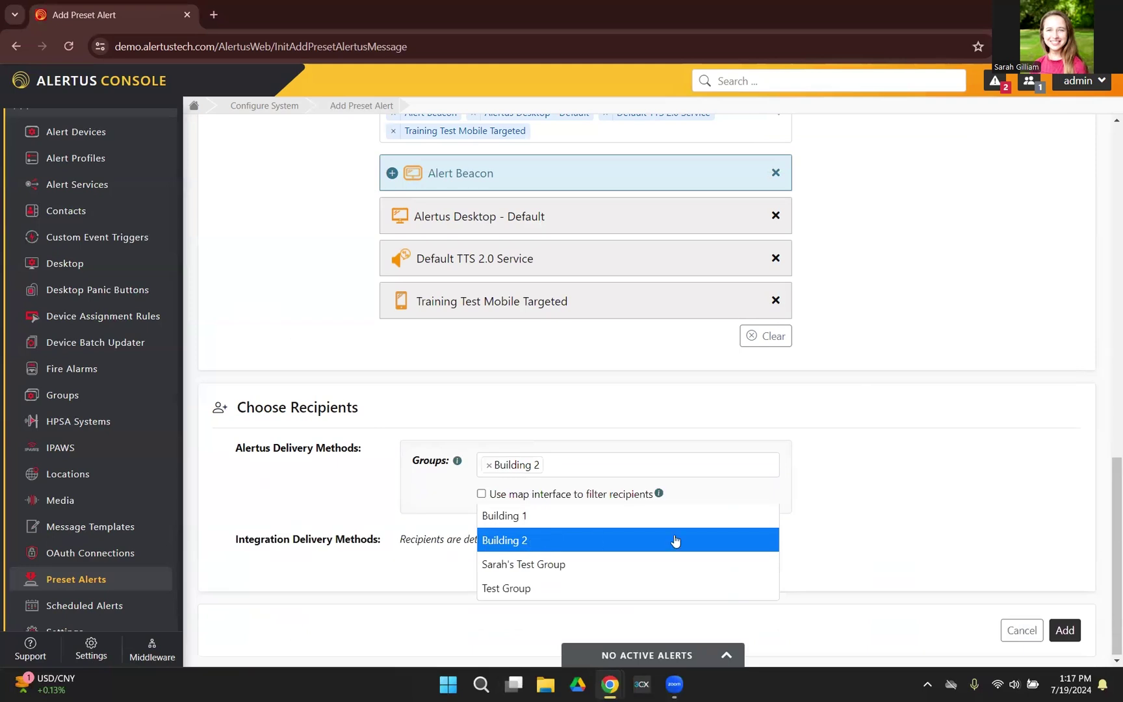
left_click(848, 522)
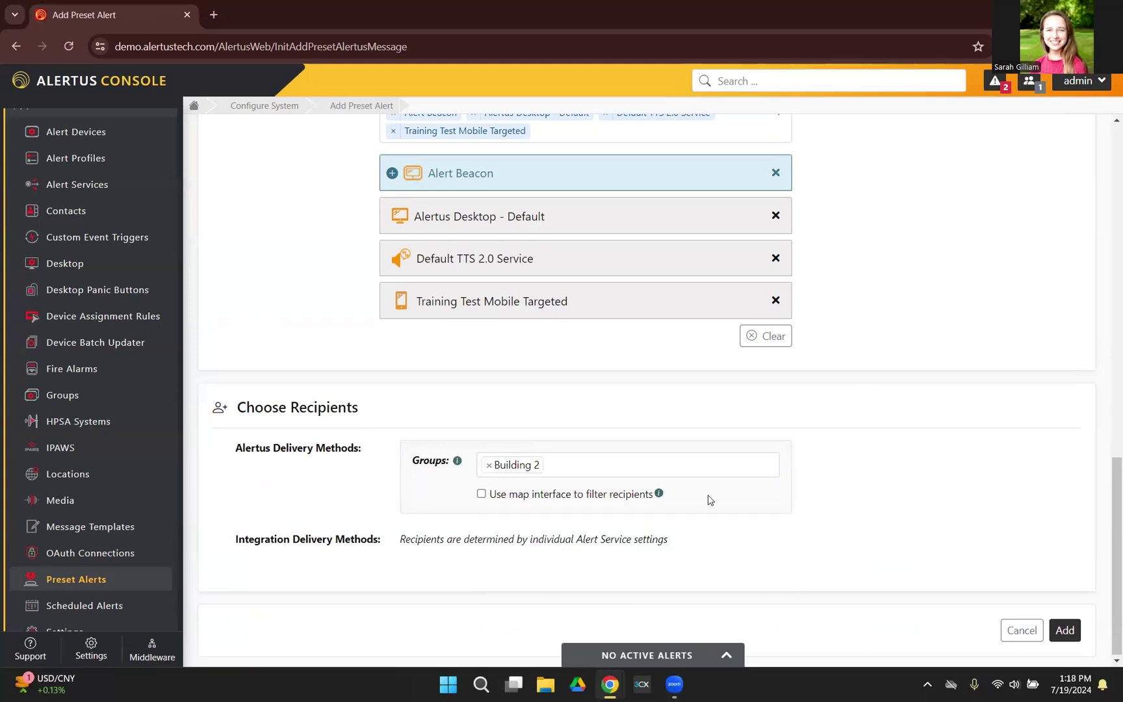
- Save the Fire Building 2 preset as ID 37 and star it for quick access
left_click(1067, 629)
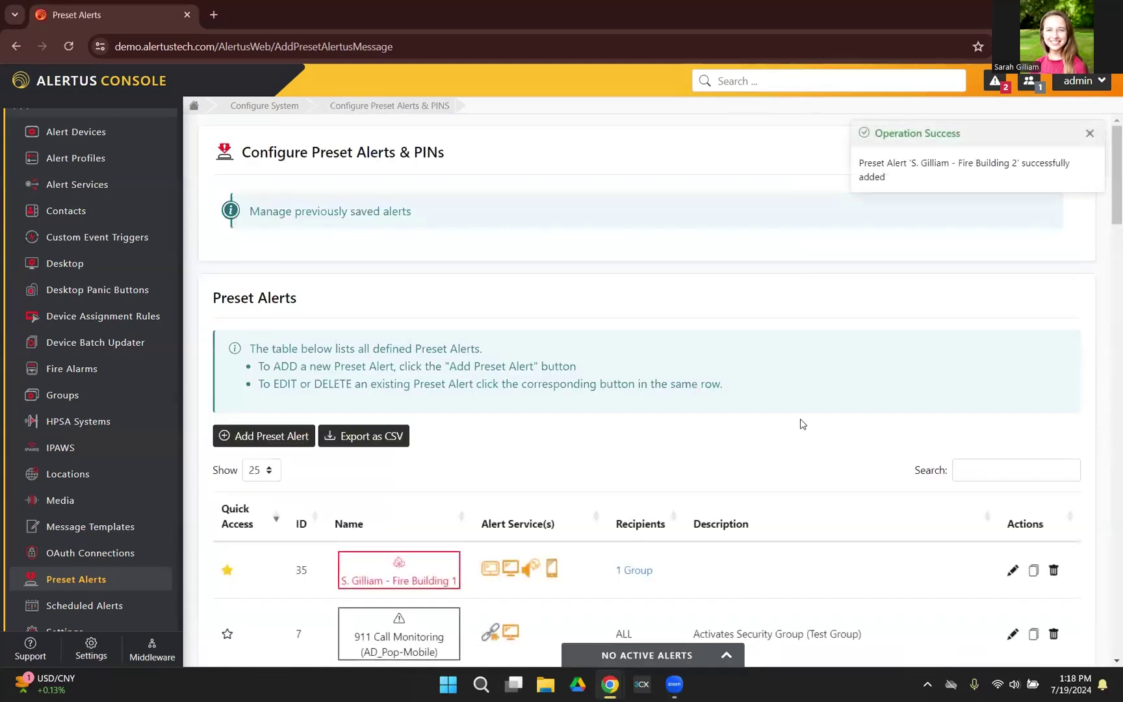
scroll(588, 423, "down", 12)
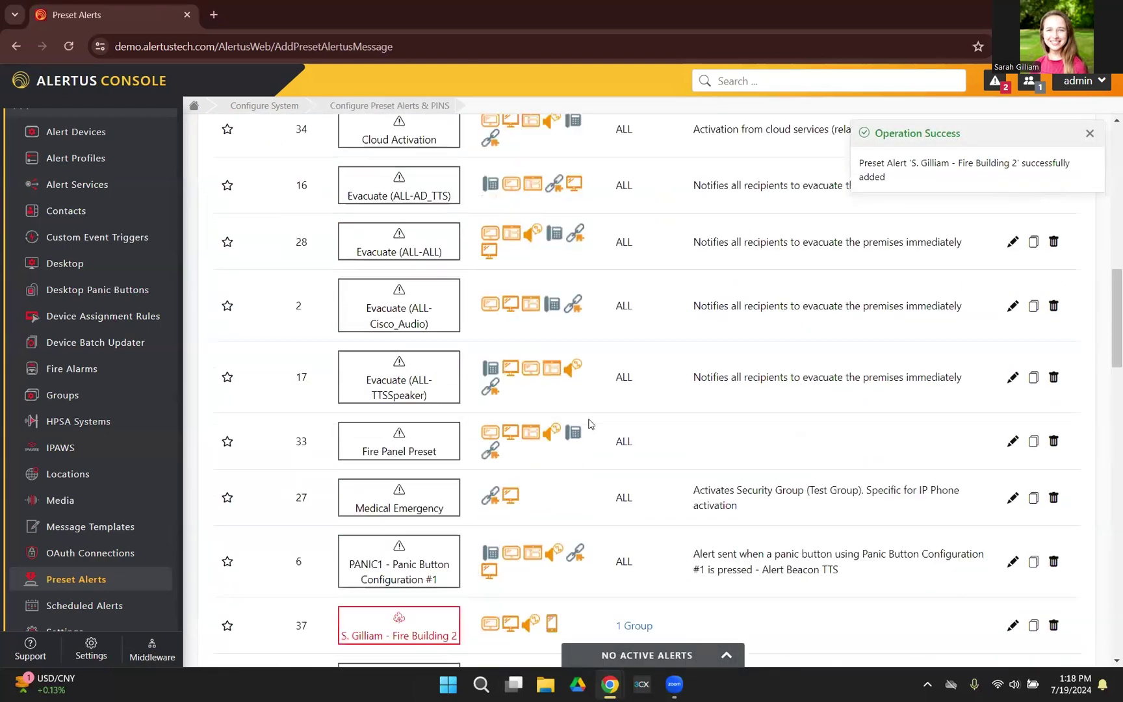
scroll(590, 424, "down", 4)
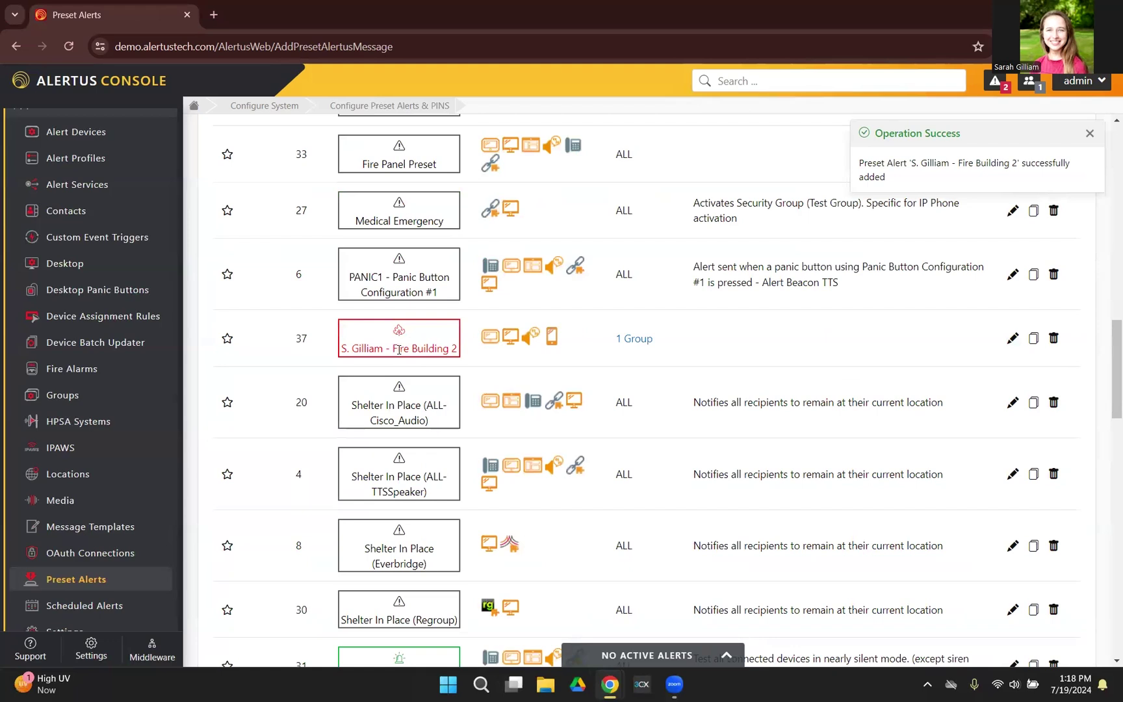
left_click(228, 340)
scroll(146, 338, "up", 4)
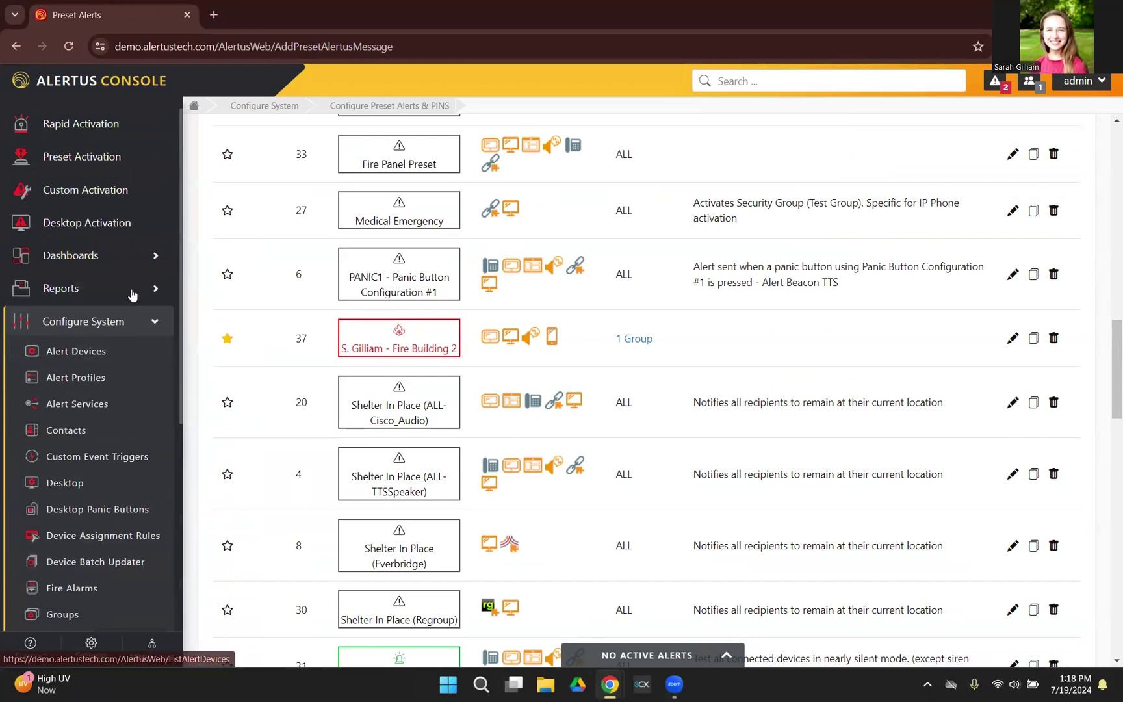
- Load the Fire Building 2 quick-access preset on the Preset Activation page
left_click(99, 160)
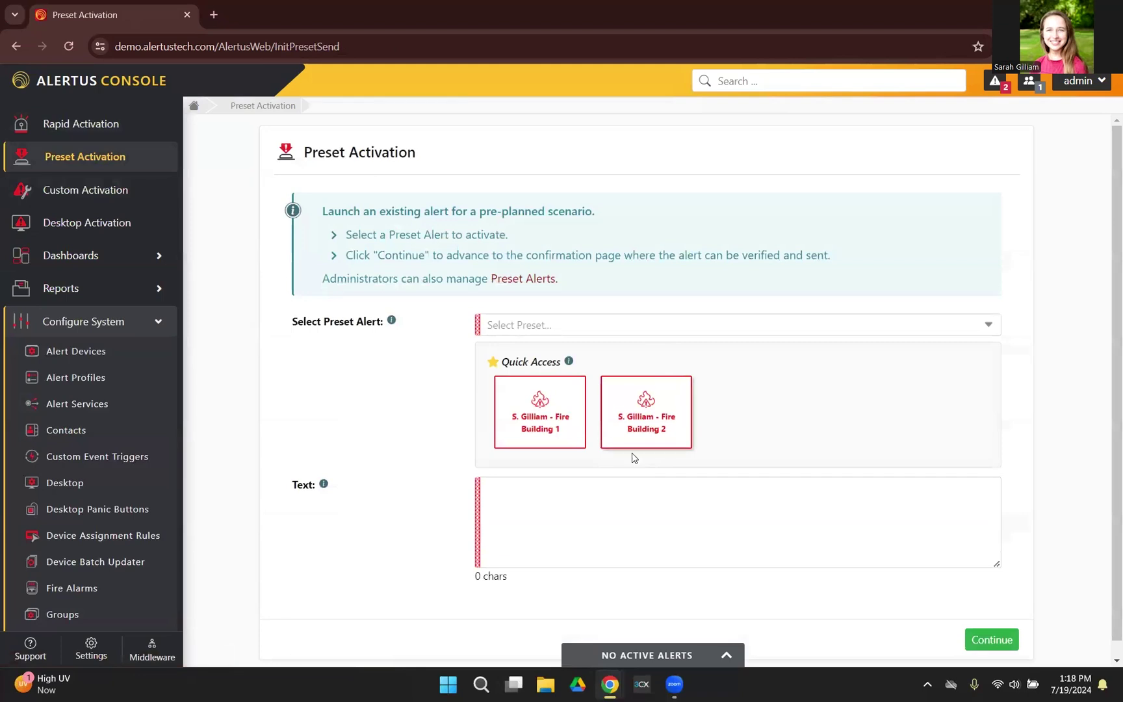
left_click(671, 439)
scroll(737, 403, "down", 1)
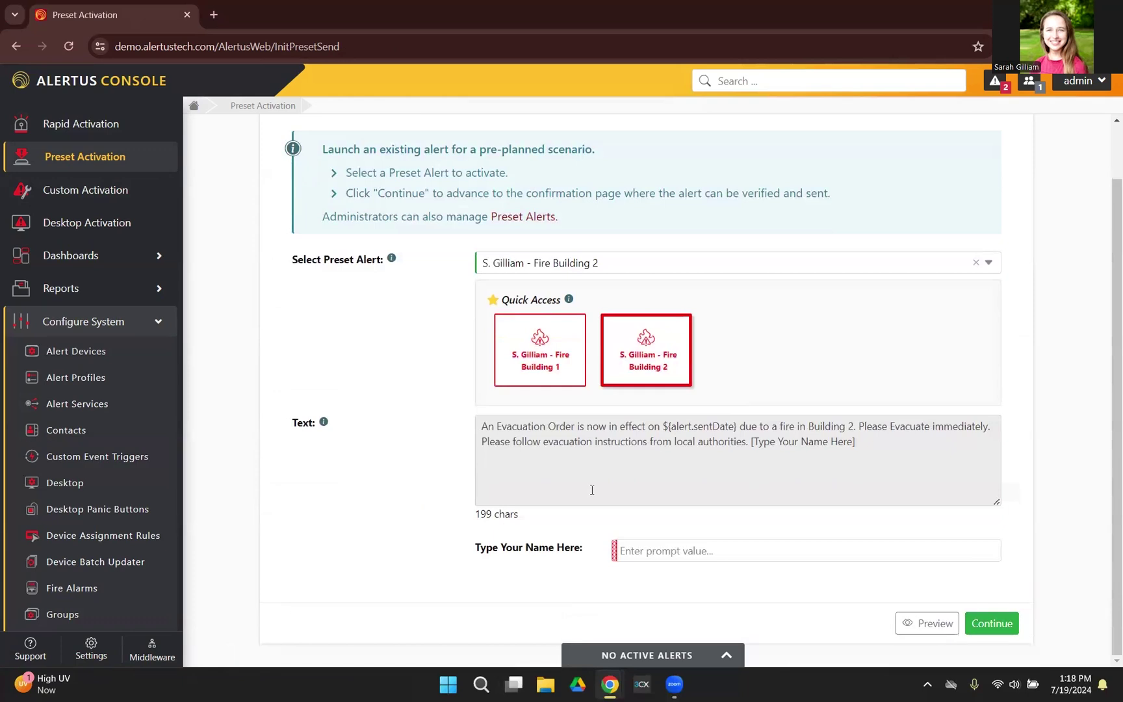
- Enter the sender's full name in the name prompt, then preview the alert
left_click(708, 556)
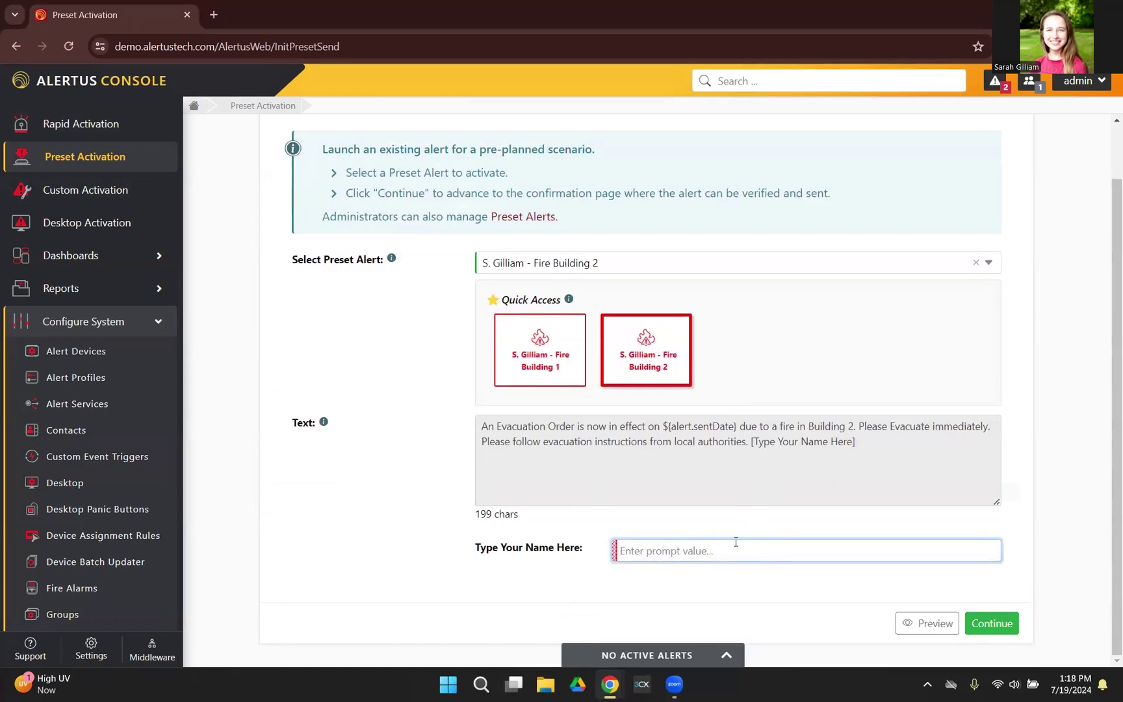
type("Sarah Gilliam")
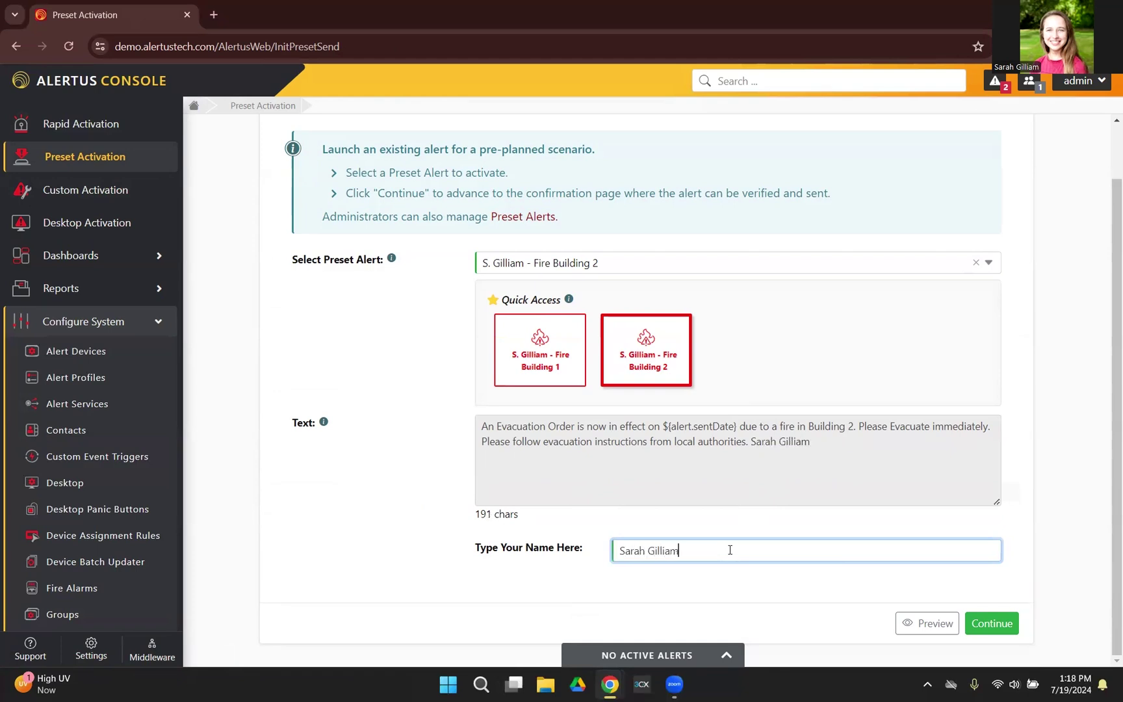
left_click(932, 624)
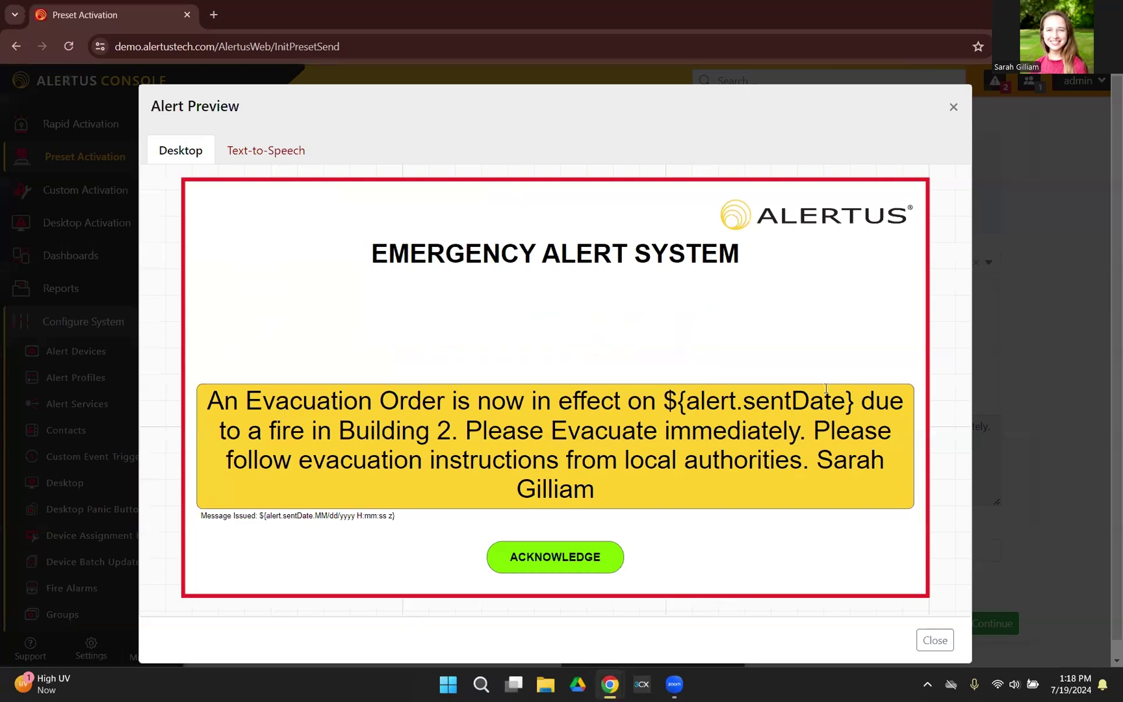
left_click(954, 108)
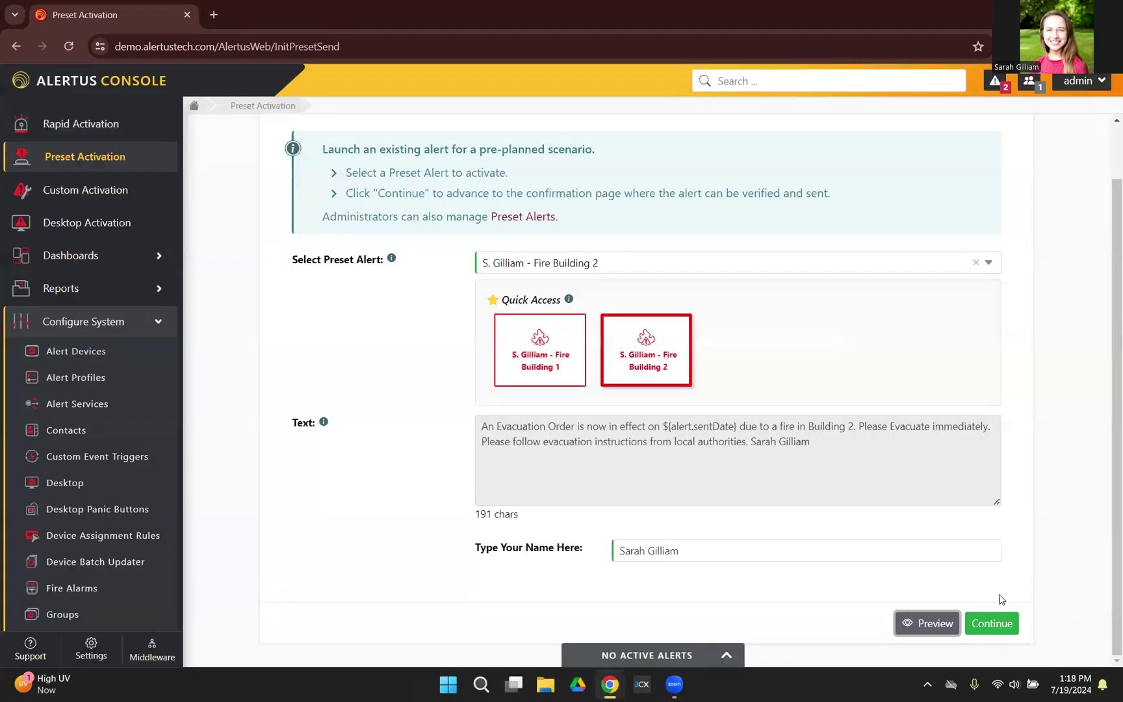
- Confirm the activation to Building 2's 5 devices and 1 mobile user, and send it
left_click(989, 622)
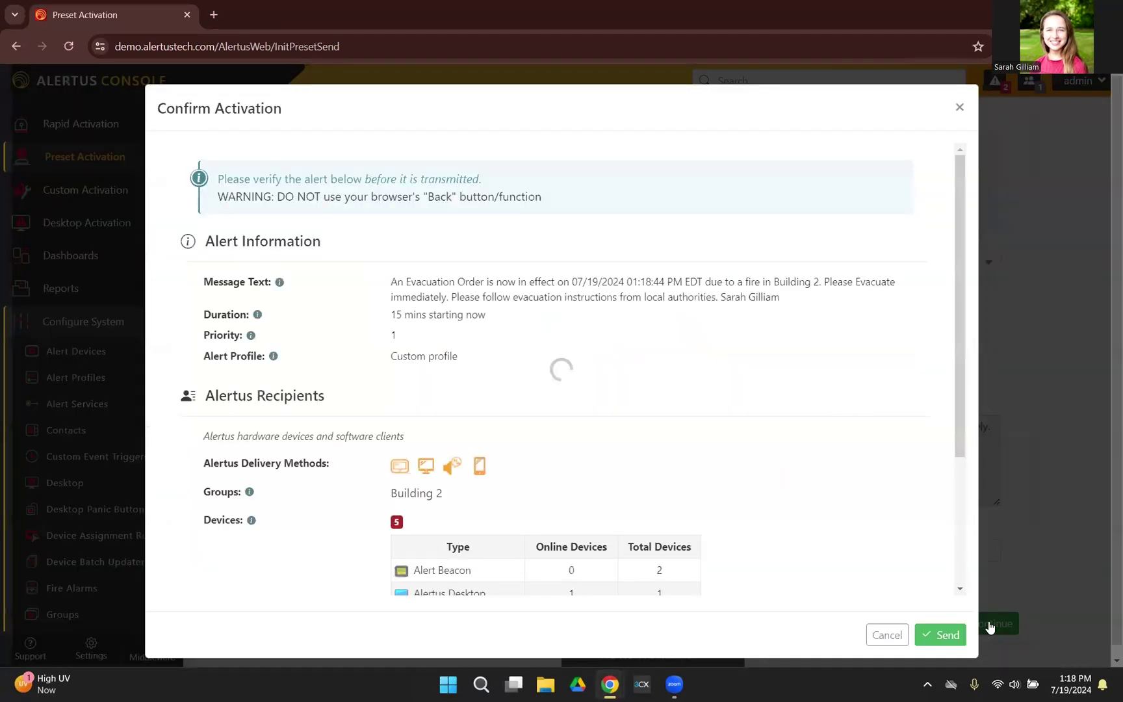
scroll(504, 228, "down", 3)
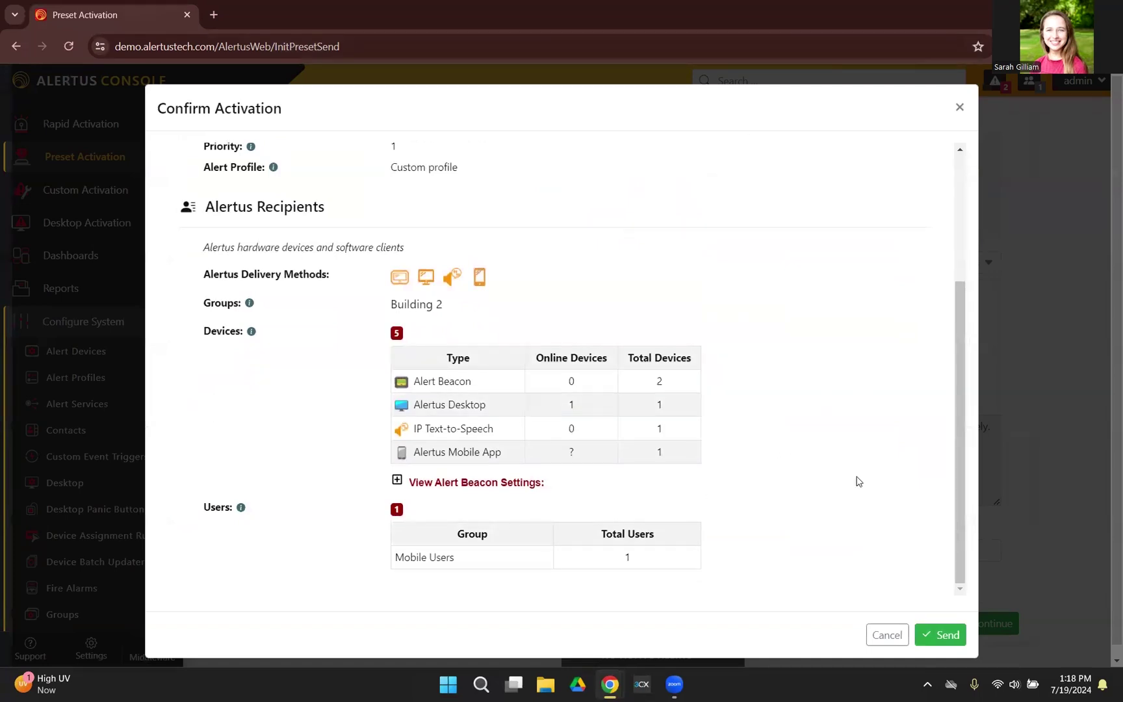
left_click(947, 640)
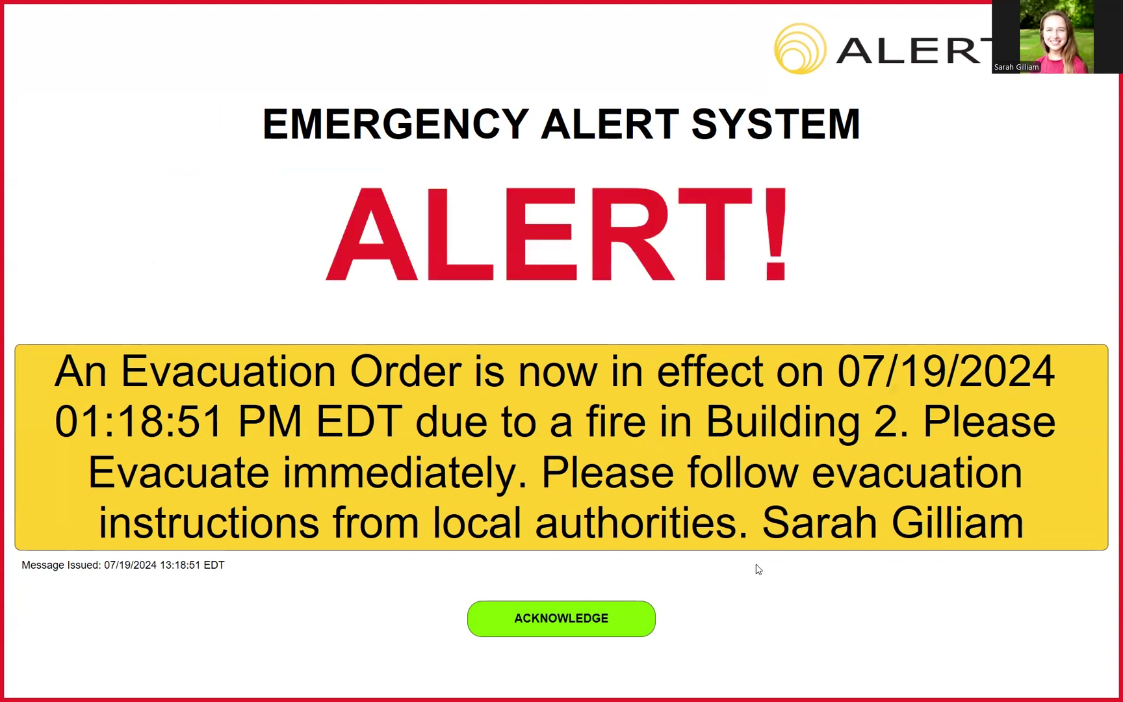
- Acknowledge the desktop alert, then cancel active Alert 297 and confirm
left_click(567, 622)
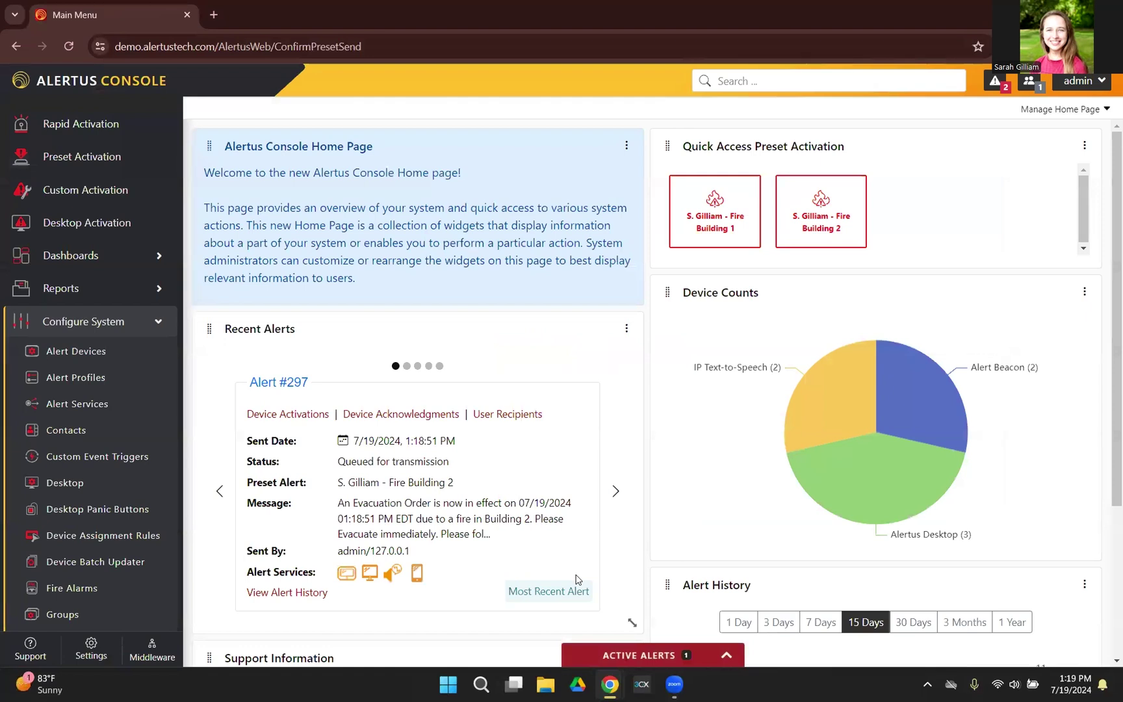
left_click(725, 658)
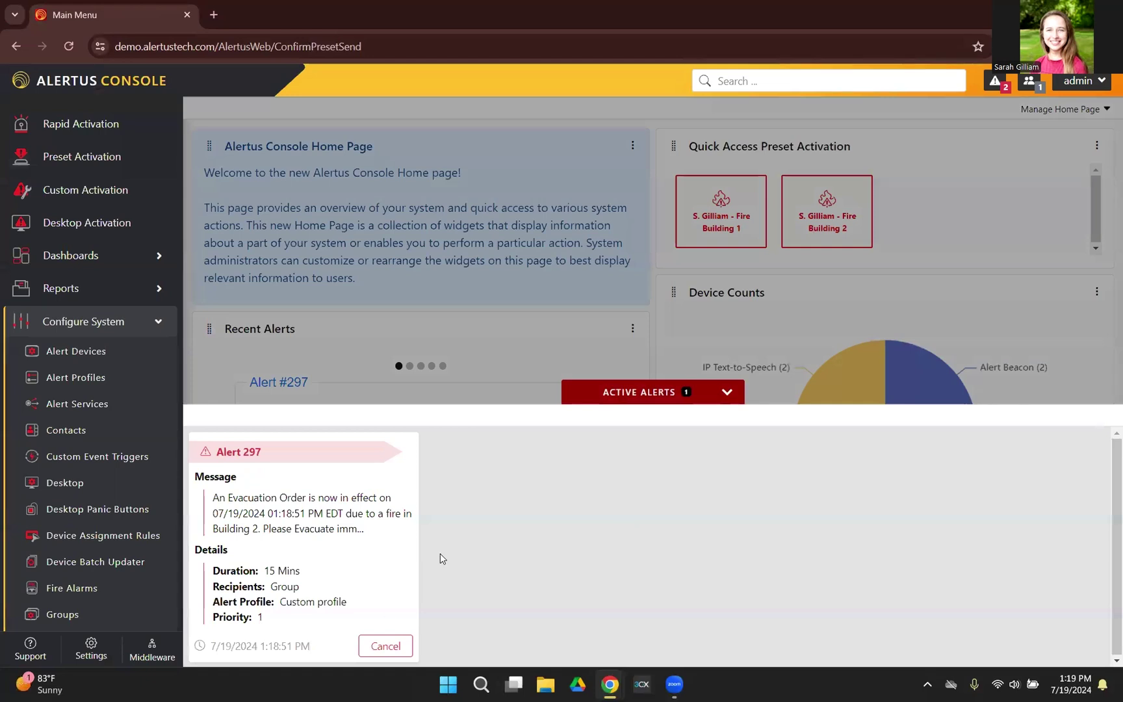
left_click(377, 647)
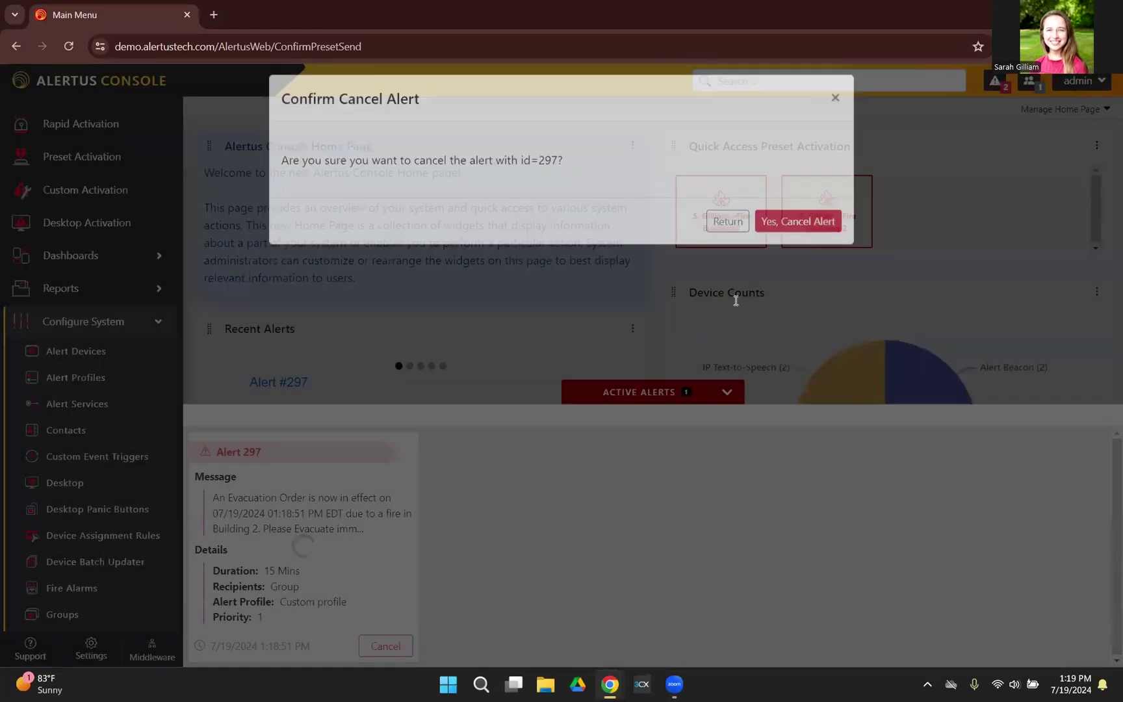
left_click(799, 222)
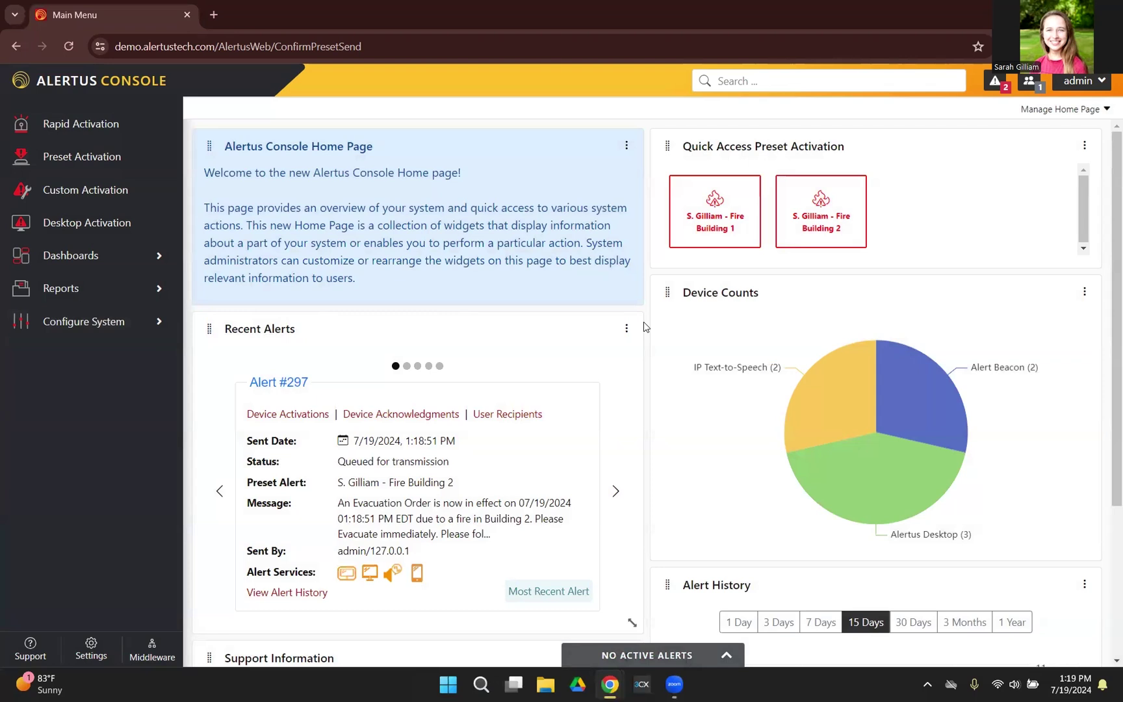
left_click(848, 214)
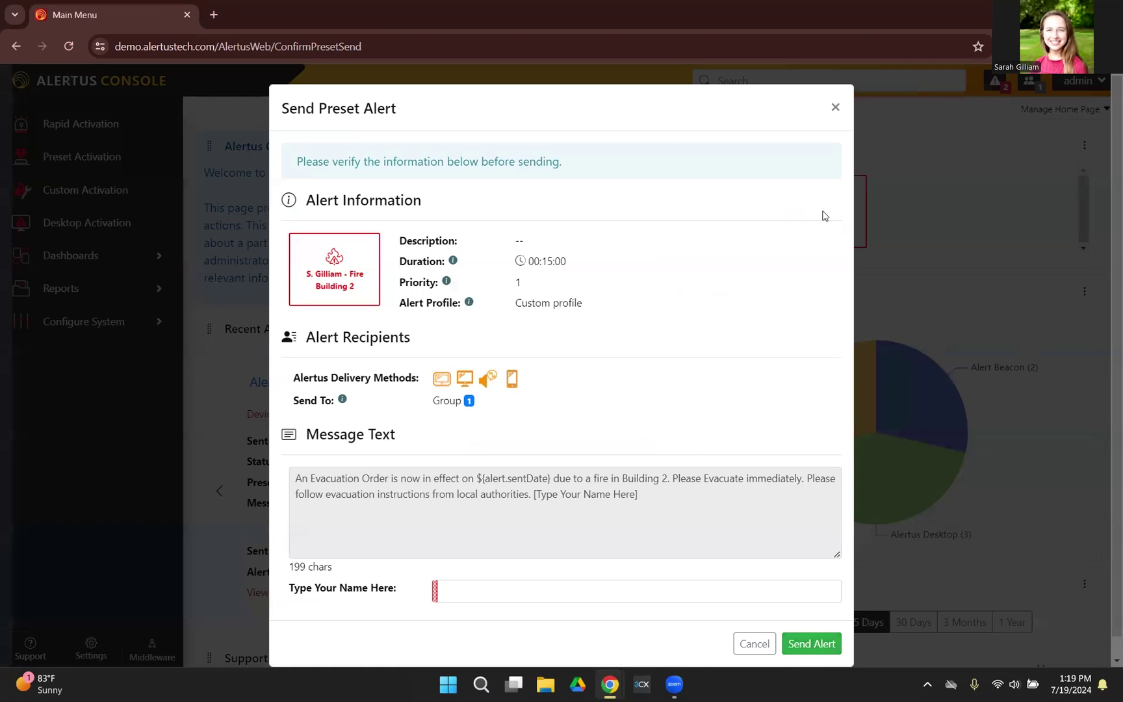
left_click(836, 108)
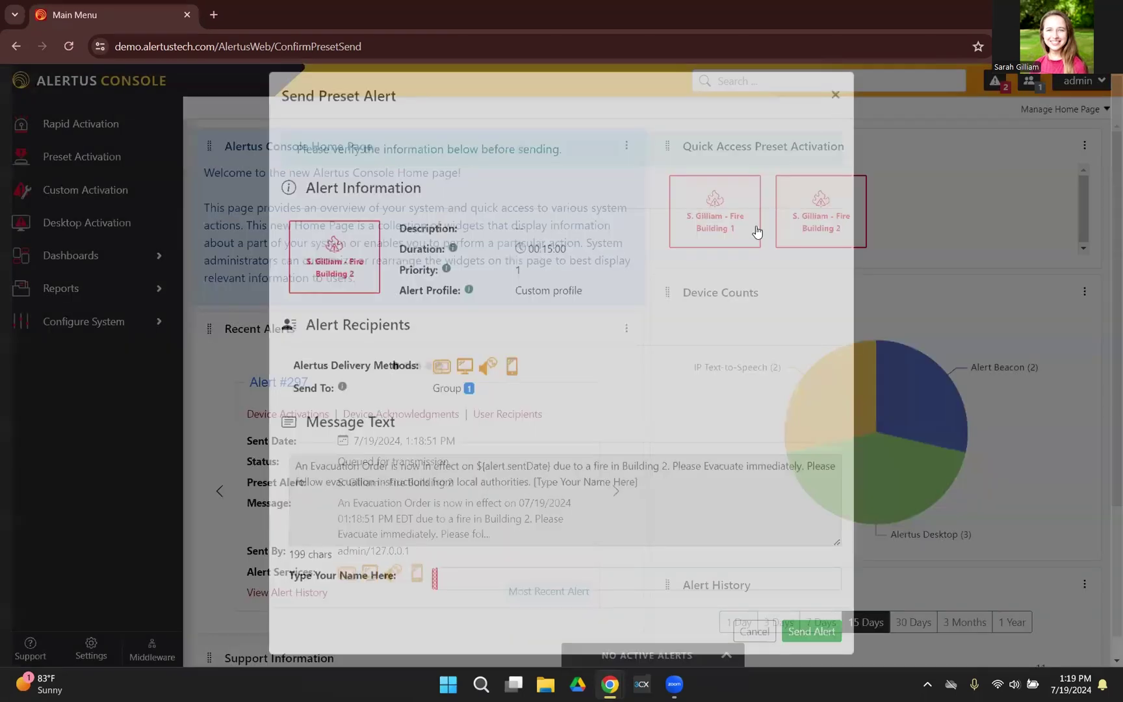